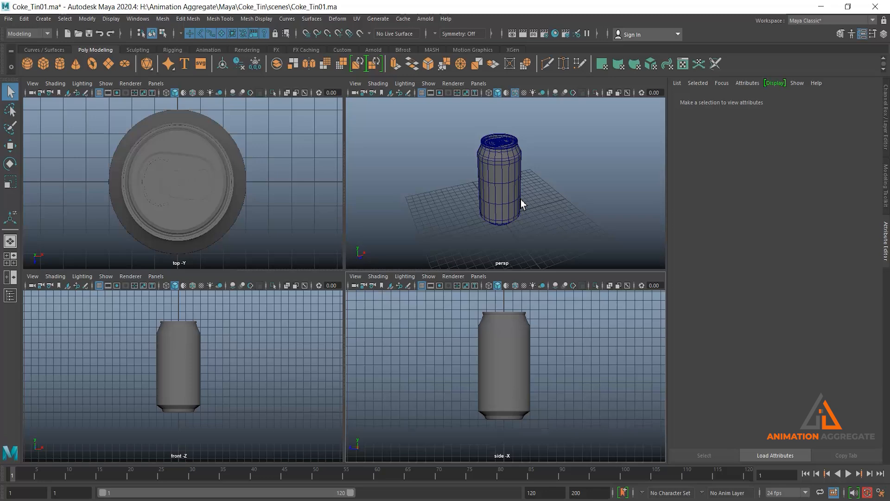
Step: Examine the Coke can mesh in a maximized perspective view, including its lid, shoulder and lower edge
{"action": "key", "text": "space"}
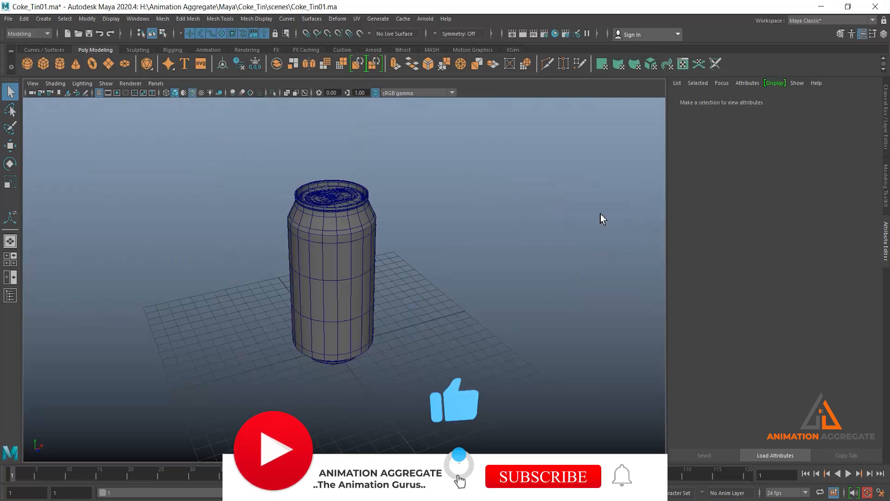
{"action": "left_click_drag", "start_coordinate": [362, 262], "coordinate": [366, 206], "text": "alt"}
{"action": "left_click", "coordinate": [366, 209]}
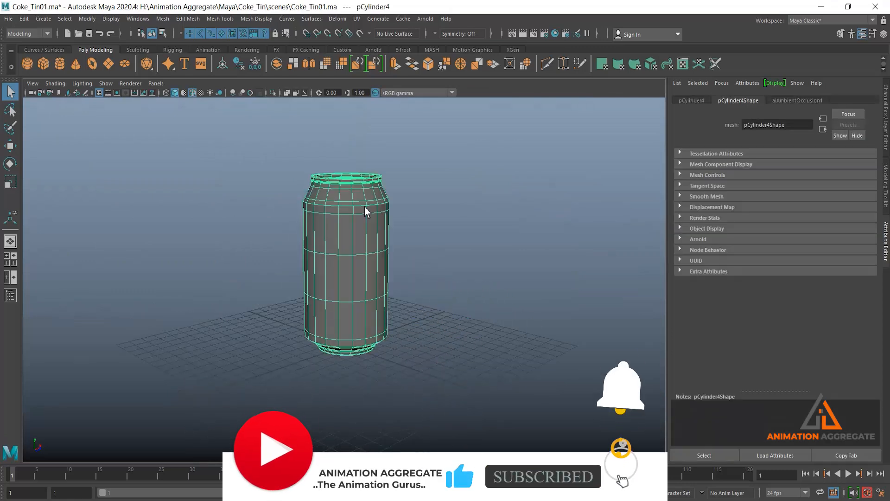
{"action": "right_click_drag", "start_coordinate": [355, 203], "coordinate": [388, 211], "text": "alt"}
{"action": "middle_click_drag", "start_coordinate": [388, 211], "coordinate": [454, 314], "text": "alt"}
{"action": "mouse_move", "coordinate": [454, 319]}
{"action": "left_mouse_down", "text": "alt"}
{"action": "mouse_move", "coordinate": [443, 294]}
{"action": "mouse_move", "coordinate": [441, 323]}
{"action": "left_mouse_up", "text": "alt"}
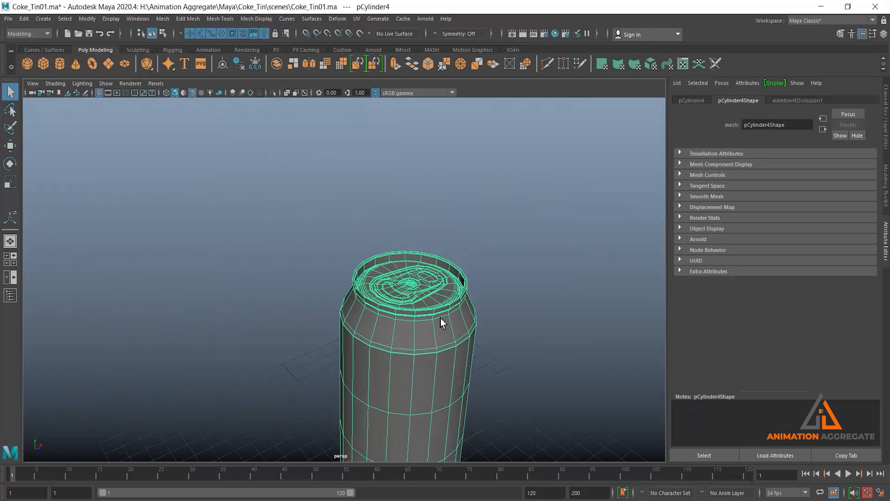
{"action": "right_click_drag", "start_coordinate": [452, 352], "coordinate": [467, 298], "text": "alt"}
{"action": "left_click_drag", "start_coordinate": [467, 298], "coordinate": [456, 338], "text": "alt"}
{"action": "left_click_drag", "start_coordinate": [469, 268], "coordinate": [463, 306], "text": "alt"}
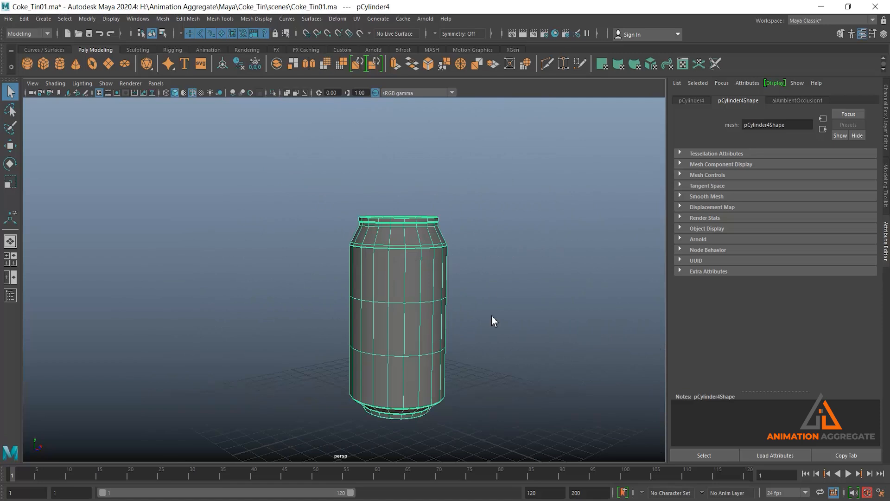
{"action": "left_click_drag", "start_coordinate": [461, 272], "coordinate": [453, 288], "text": "alt"}
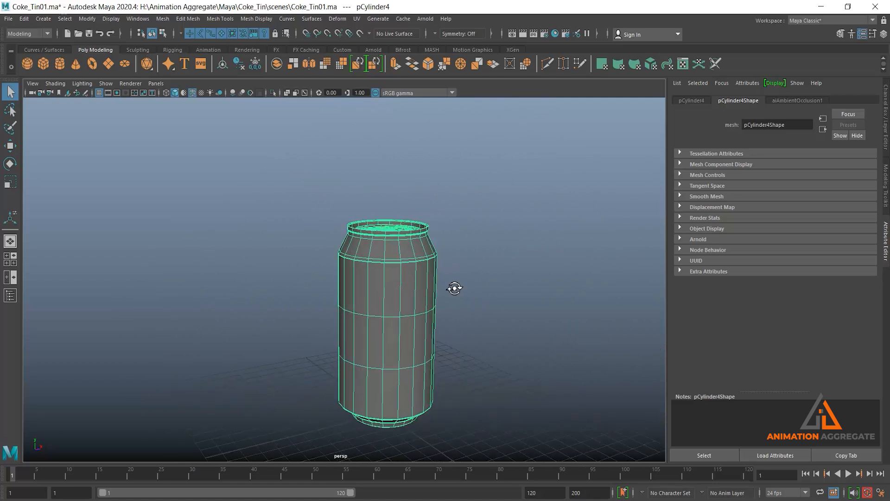
{"action": "right_click_drag", "start_coordinate": [375, 223], "coordinate": [416, 246], "text": "alt"}
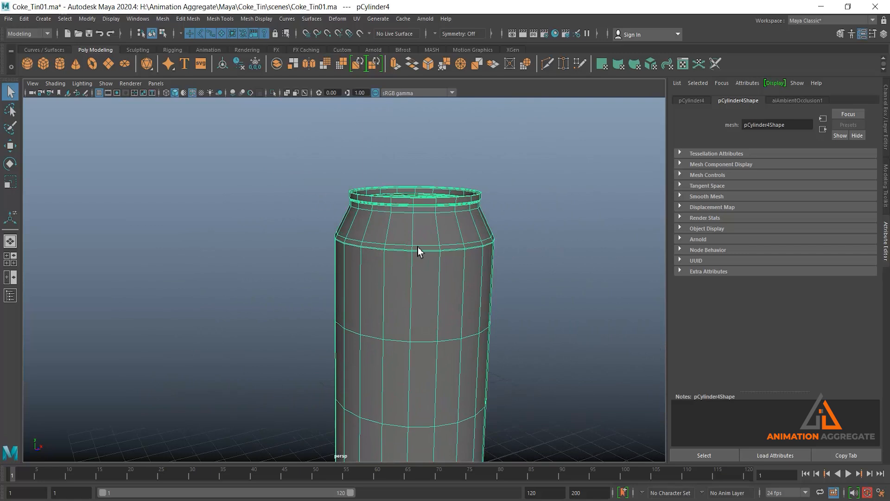
{"action": "left_click_drag", "start_coordinate": [416, 253], "coordinate": [372, 204], "text": "alt"}
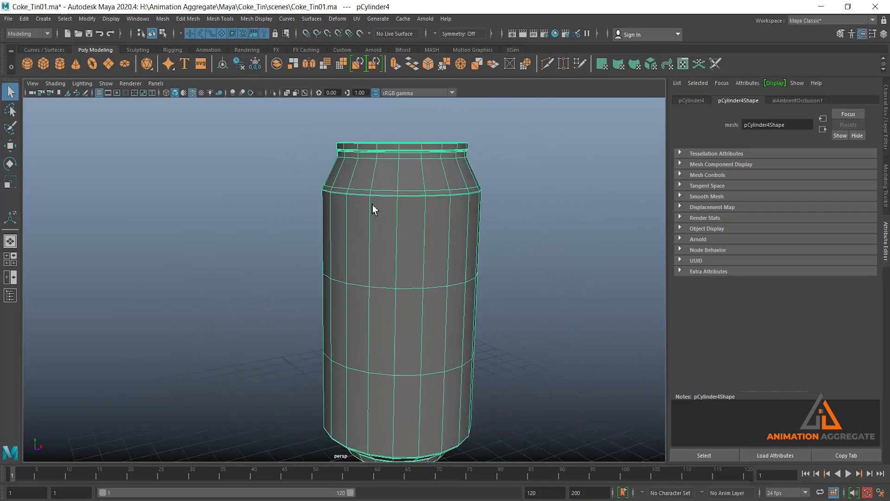
Step: Detach the can mesh along the edge loop just below the top rim, and return to object mode
{"action": "right_click_drag", "start_coordinate": [341, 198], "coordinate": [351, 223], "text": "alt"}
{"action": "left_click_drag", "start_coordinate": [351, 223], "coordinate": [350, 213], "text": "alt"}
{"action": "middle_click_drag", "start_coordinate": [391, 161], "coordinate": [378, 224], "text": "alt"}
{"action": "right_click_drag", "start_coordinate": [395, 161], "coordinate": [423, 221], "text": "alt"}
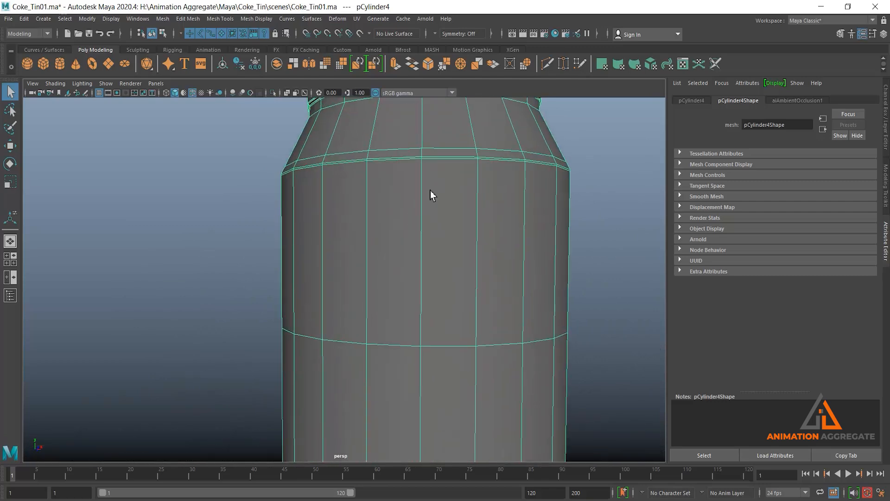
{"action": "middle_click_drag", "start_coordinate": [420, 98], "coordinate": [393, 216], "text": "alt"}
{"action": "right_click_drag", "start_coordinate": [393, 216], "coordinate": [406, 298], "text": "alt"}
{"action": "left_click_drag", "start_coordinate": [416, 276], "coordinate": [412, 222], "text": "alt"}
{"action": "middle_click_drag", "start_coordinate": [399, 165], "coordinate": [376, 239], "text": "alt"}
{"action": "right_click_drag", "start_coordinate": [376, 238], "coordinate": [402, 280], "text": "alt"}
{"action": "right_click_drag", "start_coordinate": [394, 178], "coordinate": [392, 130]}
{"action": "right_click_drag", "start_coordinate": [393, 151], "coordinate": [401, 209], "text": "alt"}
{"action": "middle_click_drag", "start_coordinate": [400, 144], "coordinate": [394, 245], "text": "alt"}
{"action": "right_click_drag", "start_coordinate": [371, 183], "coordinate": [445, 224], "text": "alt"}
{"action": "left_click", "coordinate": [351, 170]}
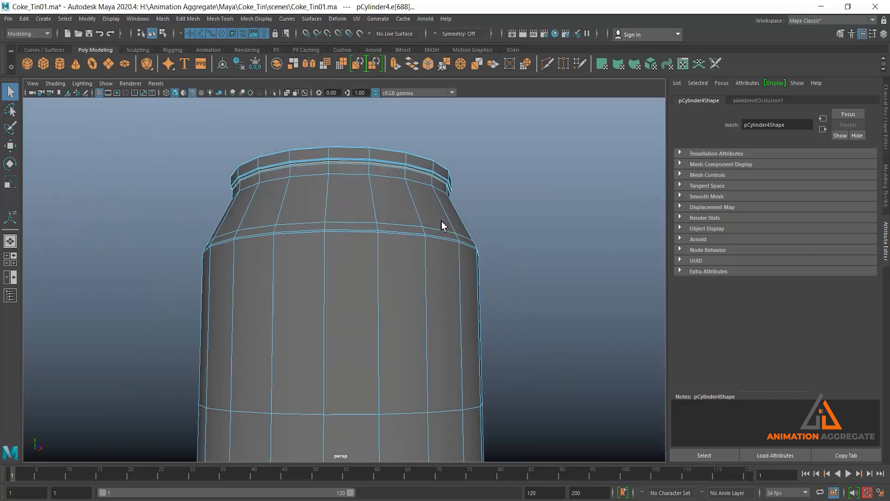
{"action": "right_click_drag", "start_coordinate": [569, 150], "coordinate": [552, 302], "text": "shift"}
{"action": "right_click_drag", "start_coordinate": [389, 192], "coordinate": [430, 178]}
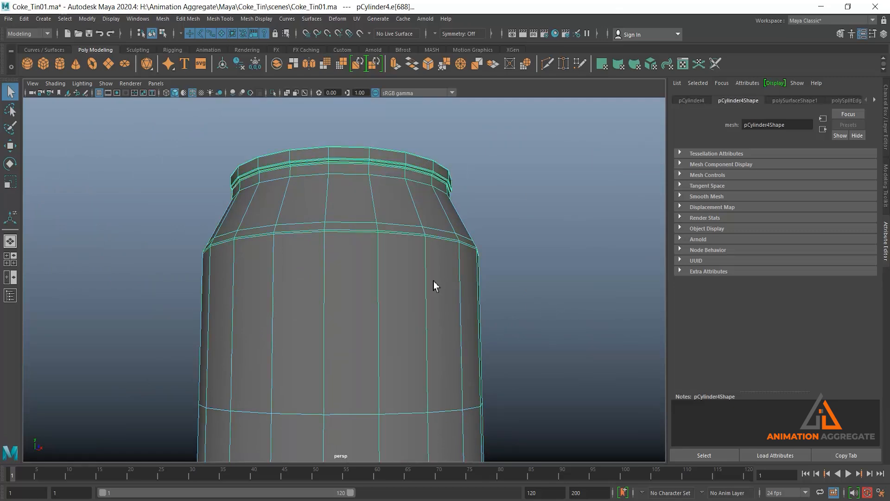
Step: Detach the can mesh along the lower edge loop where the straight wall meets the tapered base
{"action": "middle_click_drag", "start_coordinate": [438, 385], "coordinate": [484, 145], "text": "alt"}
{"action": "middle_click_drag", "start_coordinate": [439, 403], "coordinate": [443, 94], "text": "alt"}
{"action": "scroll", "coordinate": [449, 310], "scroll_direction": "up", "scroll_amount": 5}
{"action": "middle_click_drag", "start_coordinate": [438, 263], "coordinate": [422, 307], "text": "alt"}
{"action": "right_click_drag", "start_coordinate": [438, 212], "coordinate": [448, 167]}
{"action": "double_click", "coordinate": [438, 217]}
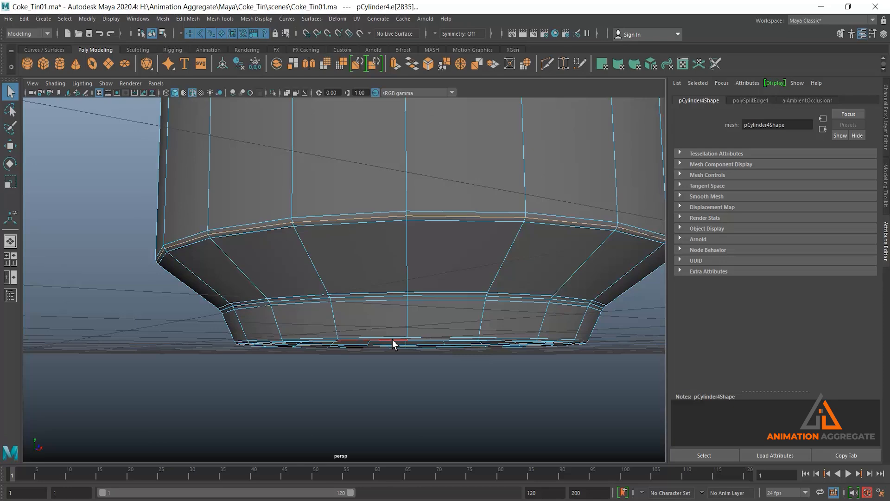
{"action": "scroll", "coordinate": [407, 294], "scroll_direction": "down", "scroll_amount": 5}
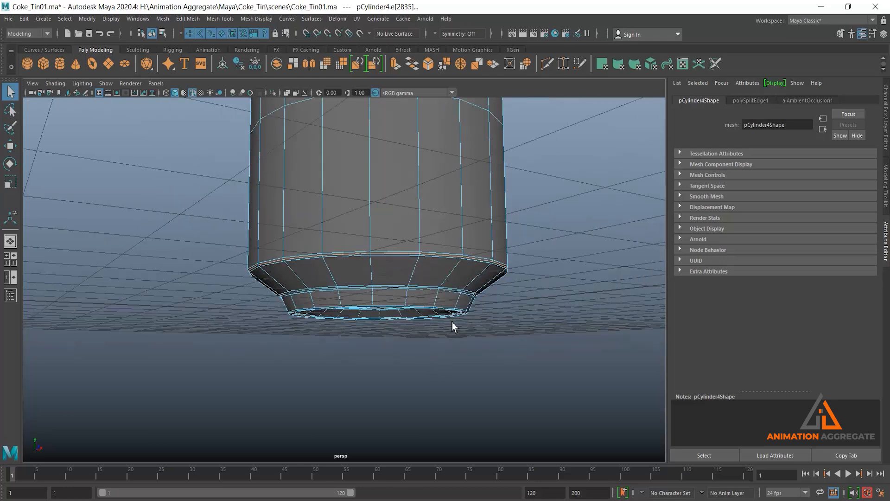
{"action": "middle_click_drag", "start_coordinate": [452, 321], "coordinate": [440, 340], "text": "alt"}
{"action": "right_click_drag", "start_coordinate": [547, 189], "coordinate": [535, 338], "text": "shift"}
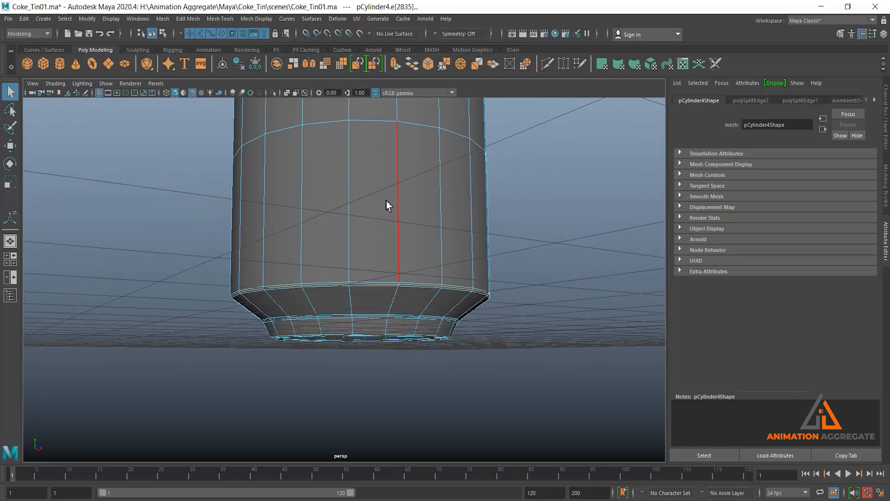
{"action": "right_click_drag", "start_coordinate": [448, 161], "coordinate": [449, 162]}
Step: Separate the detached can mesh into individual objects and select the body piece
{"action": "scroll", "coordinate": [441, 168], "scroll_direction": "down", "scroll_amount": 5}
{"action": "middle_click_drag", "start_coordinate": [438, 177], "coordinate": [462, 281], "text": "alt"}
{"action": "scroll", "coordinate": [457, 250], "scroll_direction": "down", "scroll_amount": 3}
{"action": "left_click_drag", "start_coordinate": [442, 230], "coordinate": [438, 245], "text": "alt"}
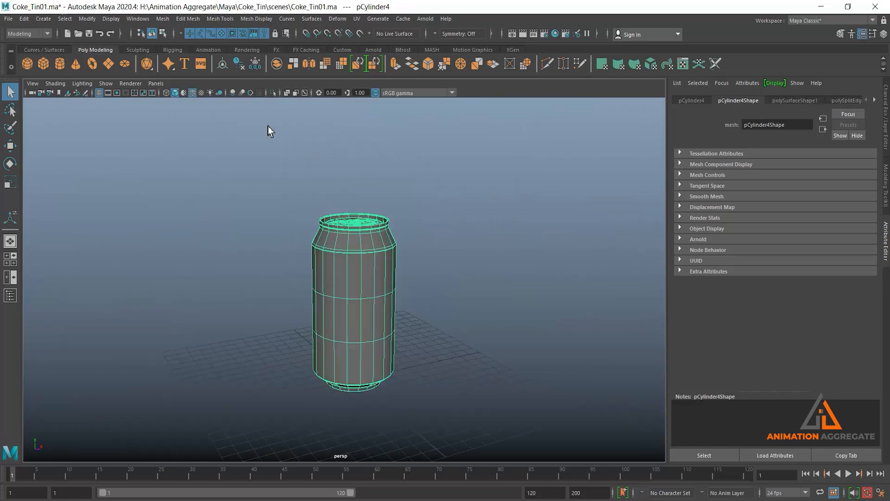
{"action": "left_click", "coordinate": [163, 21]}
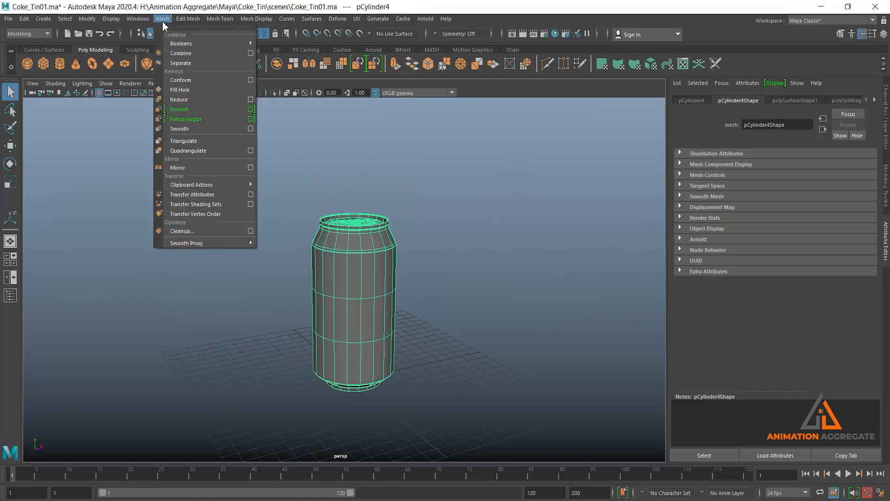
{"action": "left_click", "coordinate": [173, 62]}
{"action": "left_click", "coordinate": [481, 290]}
{"action": "left_click", "coordinate": [365, 287]}
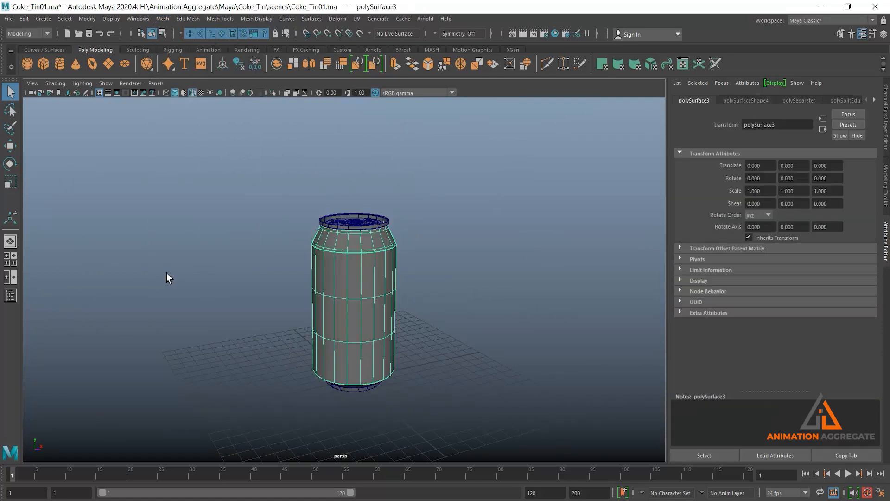
Step: Combine the lid, pull tab pieces and tapered base into one mesh, keeping the can body as its own object
{"action": "left_click_drag", "start_coordinate": [422, 246], "coordinate": [355, 221], "text": "alt"}
{"action": "scroll", "coordinate": [346, 285], "scroll_direction": "up", "scroll_amount": 4}
{"action": "left_click", "coordinate": [343, 291]}
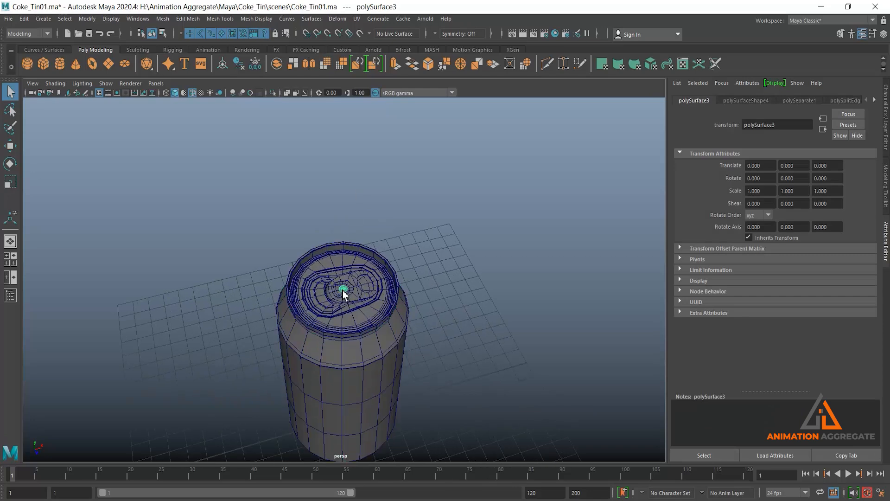
{"action": "left_click", "coordinate": [351, 308]}
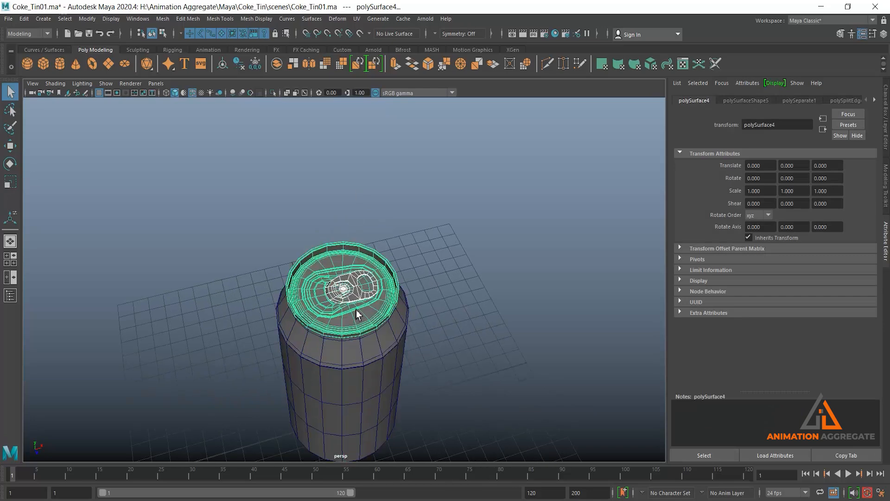
{"action": "left_click_drag", "start_coordinate": [388, 315], "coordinate": [398, 274], "text": "alt"}
{"action": "left_click", "coordinate": [388, 390]}
{"action": "right_click_drag", "start_coordinate": [388, 387], "coordinate": [391, 253]}
{"action": "left_click", "coordinate": [163, 18]}
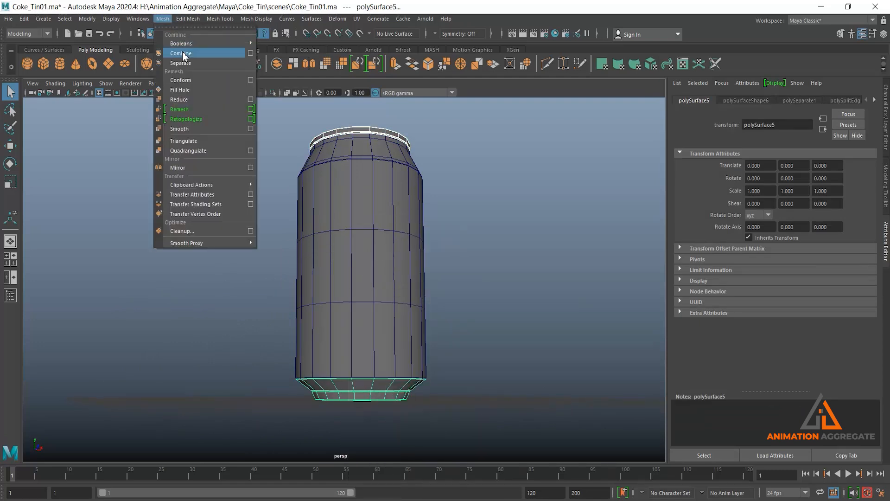
{"action": "left_click", "coordinate": [190, 52]}
{"action": "left_click_drag", "start_coordinate": [527, 298], "coordinate": [470, 245], "text": "alt"}
{"action": "left_click", "coordinate": [390, 324]}
{"action": "left_click", "coordinate": [360, 265]}
{"action": "left_click", "coordinate": [391, 326]}
Step: Delete the construction history of all objects in the scene and clear the selection
{"action": "left_click_drag", "start_coordinate": [429, 310], "coordinate": [426, 230], "text": "alt"}
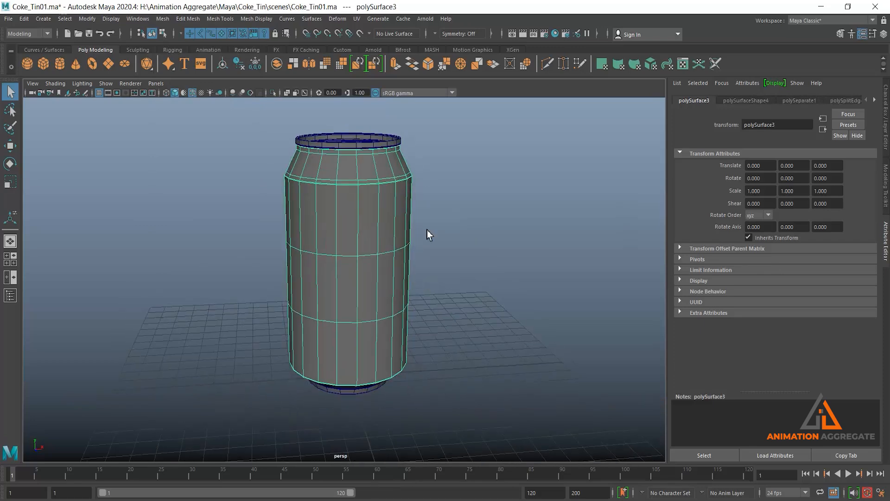
{"action": "left_click_drag", "start_coordinate": [363, 175], "coordinate": [391, 207], "text": "alt"}
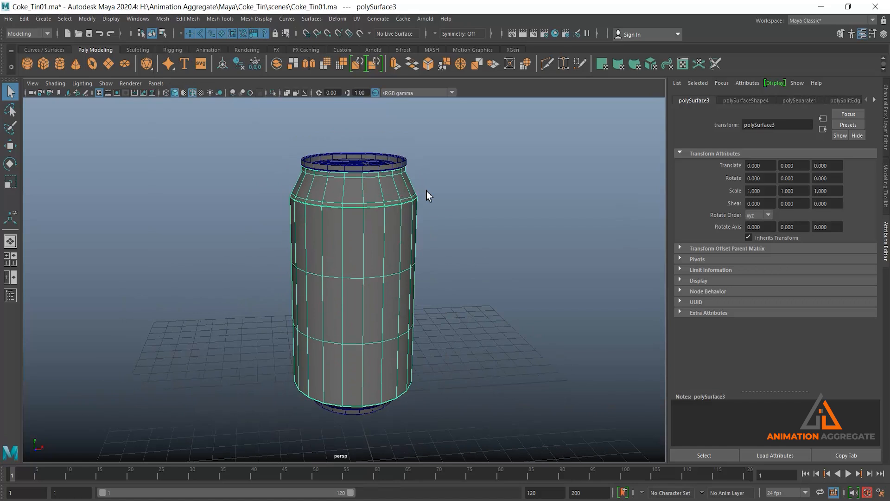
{"action": "left_click", "coordinate": [23, 19]}
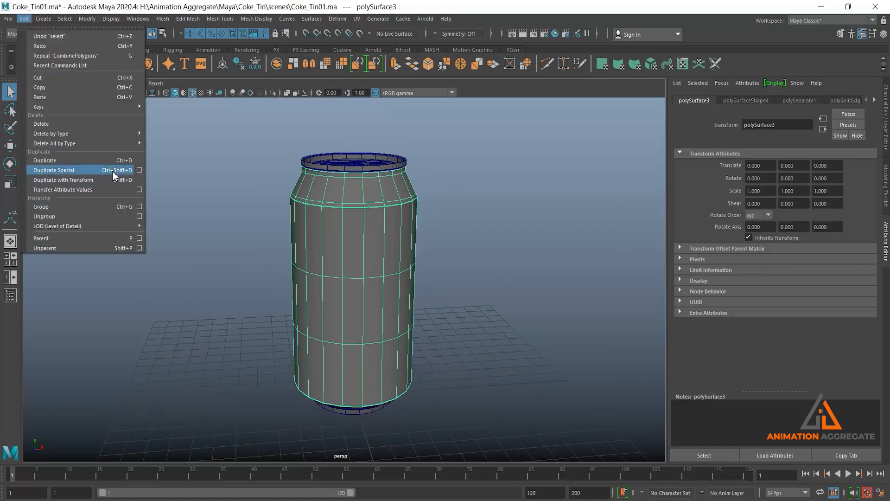
{"action": "mouse_move", "coordinate": [113, 144]}
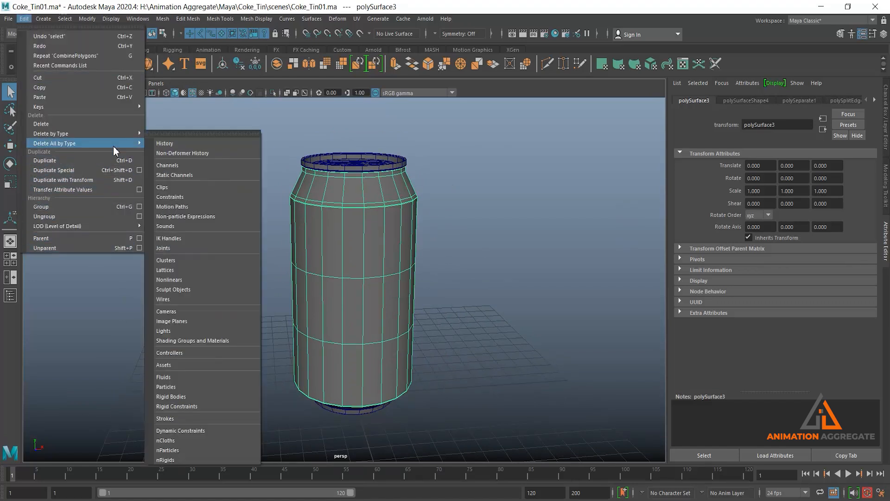
{"action": "left_click", "coordinate": [155, 144]}
{"action": "left_click", "coordinate": [655, 222]}
Step: Assign a new Arnold aiStandardSurface material to the can body
{"action": "left_click_drag", "start_coordinate": [399, 241], "coordinate": [542, 295], "text": "alt"}
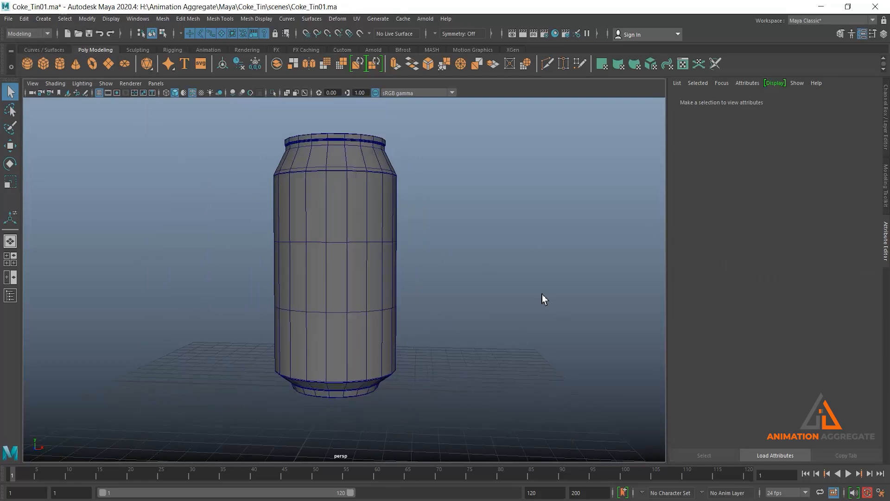
{"action": "left_click", "coordinate": [343, 227]}
{"action": "right_click_drag", "start_coordinate": [347, 208], "coordinate": [366, 457]}
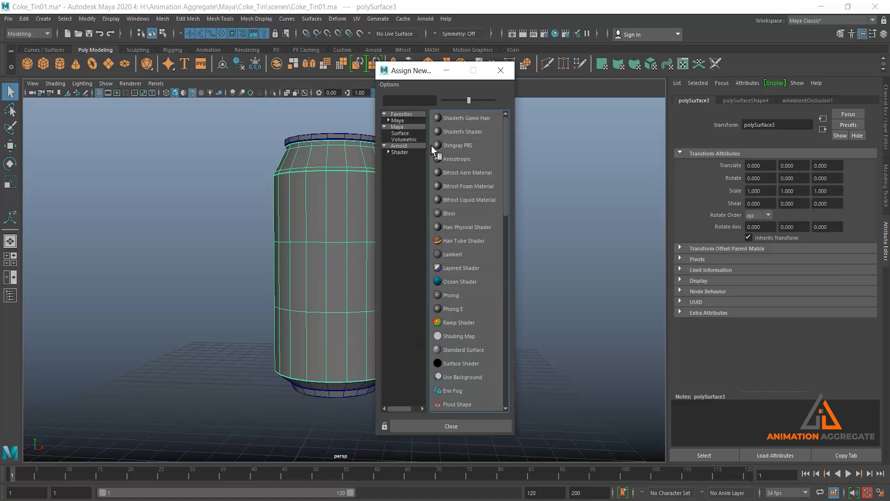
{"action": "left_click", "coordinate": [400, 152]}
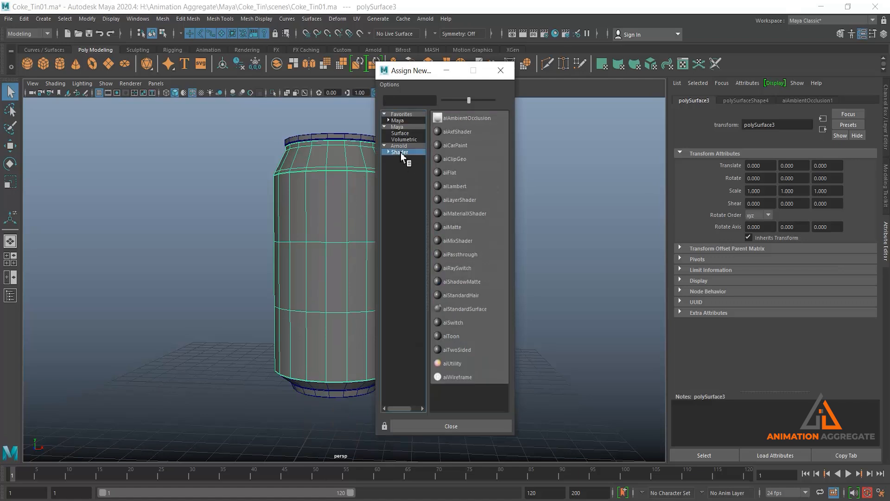
{"action": "left_click", "coordinate": [458, 310]}
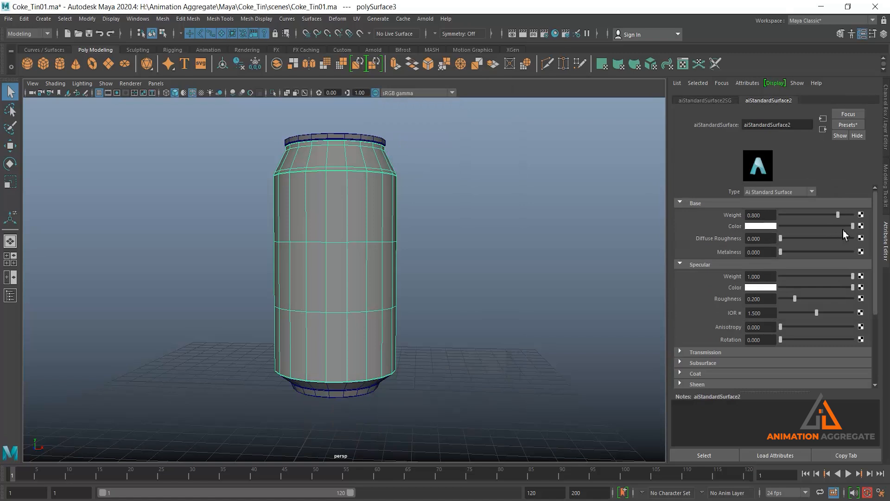
Step: Connect a File texture to the material's base color and load coke-can-label-template-theprettiotsmusic-com-coke-can-label.jpg from sourceimages
{"action": "left_click", "coordinate": [861, 226]}
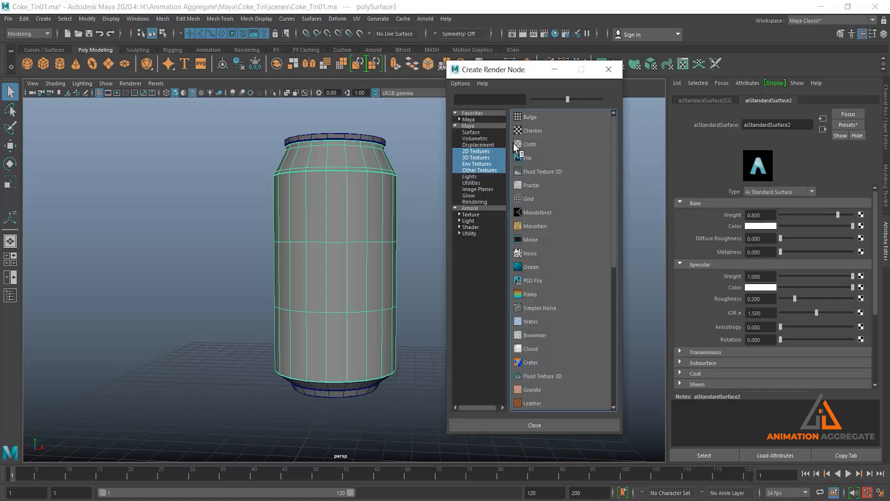
{"action": "left_click", "coordinate": [531, 159]}
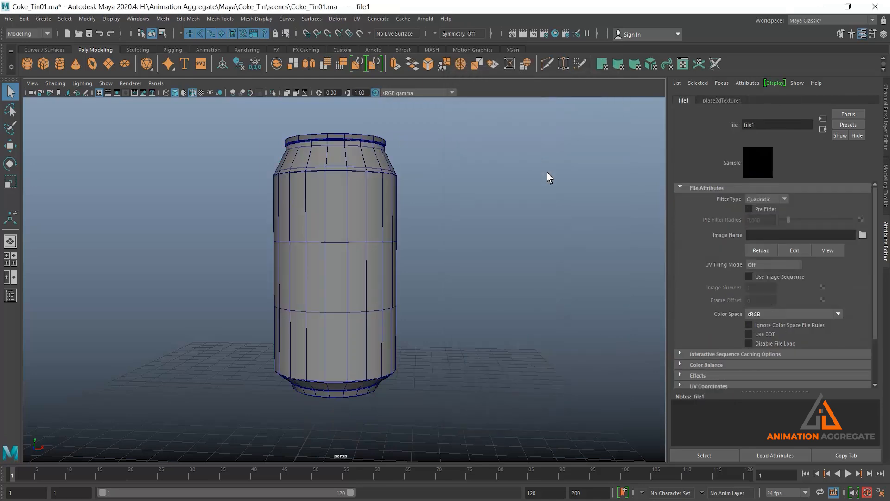
{"action": "left_click", "coordinate": [862, 236]}
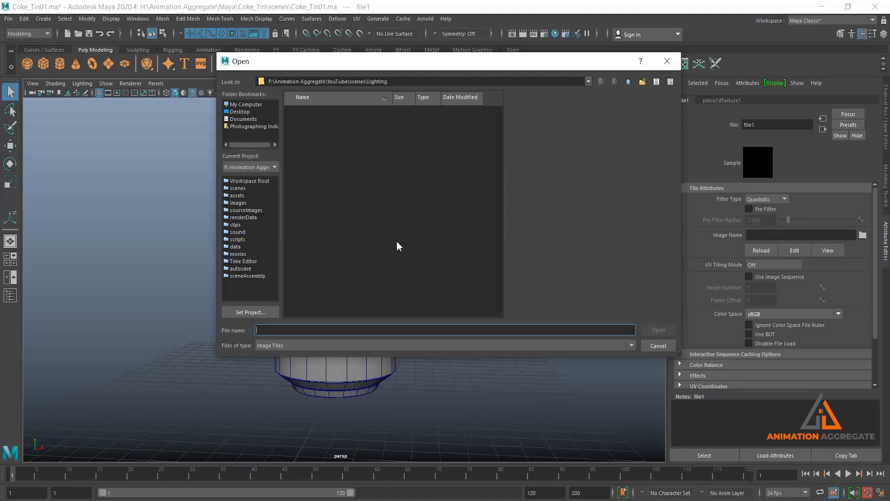
{"action": "left_click", "coordinate": [244, 211]}
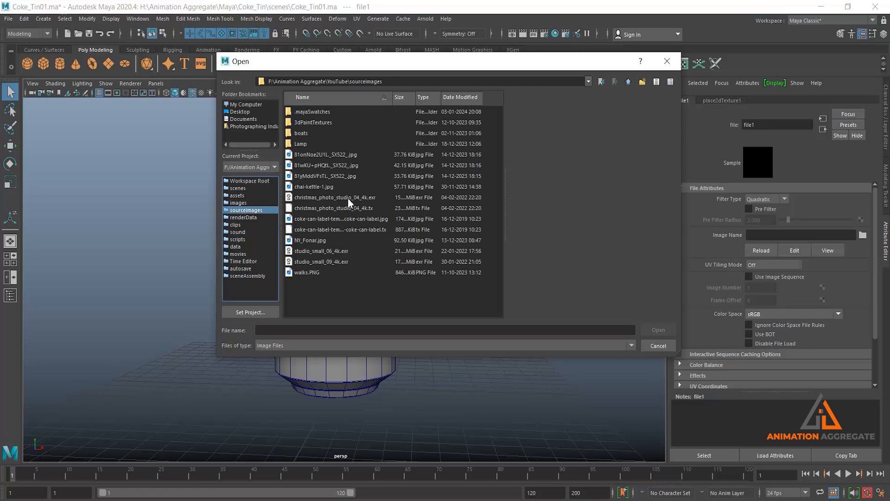
{"action": "left_click", "coordinate": [313, 220]}
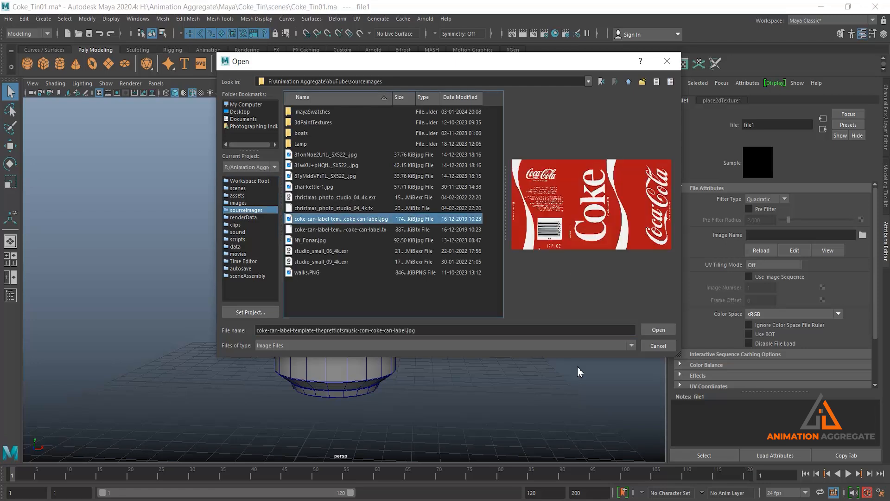
{"action": "left_click", "coordinate": [651, 331]}
Step: Turn on textured display in the perspective view and select the can body
{"action": "left_click_drag", "start_coordinate": [440, 270], "coordinate": [408, 260], "text": "alt"}
{"action": "left_click_drag", "start_coordinate": [286, 237], "coordinate": [375, 226], "text": "alt"}
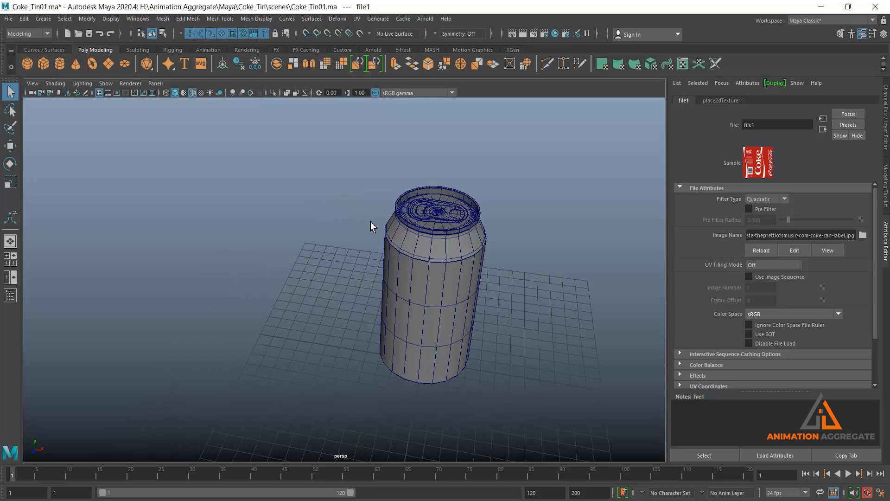
{"action": "key", "text": "6"}
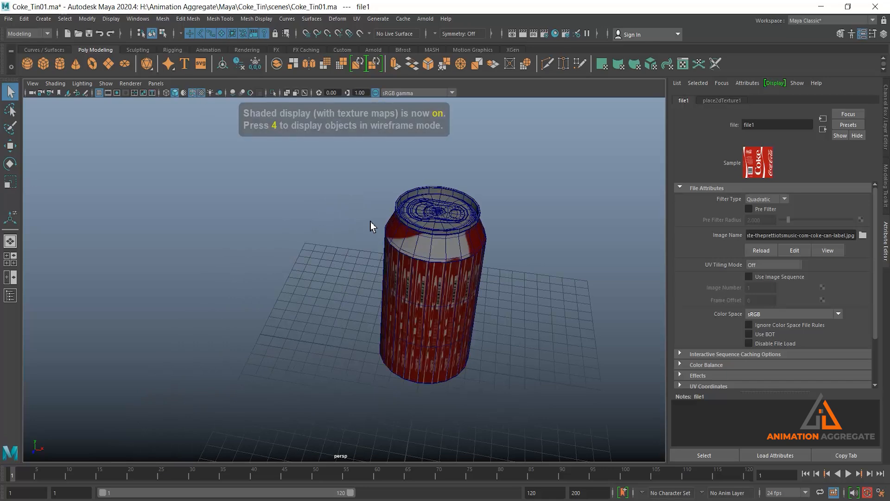
{"action": "mouse_move", "coordinate": [478, 343]}
{"action": "left_mouse_down", "text": "alt"}
{"action": "mouse_move", "coordinate": [439, 292]}
{"action": "mouse_move", "coordinate": [379, 254]}
{"action": "mouse_move", "coordinate": [298, 274]}
{"action": "mouse_move", "coordinate": [472, 268]}
{"action": "mouse_move", "coordinate": [294, 268]}
{"action": "mouse_move", "coordinate": [366, 294]}
{"action": "mouse_move", "coordinate": [378, 255]}
{"action": "mouse_move", "coordinate": [380, 275]}
{"action": "mouse_move", "coordinate": [433, 329]}
{"action": "left_mouse_up", "text": "alt"}
{"action": "left_click", "coordinate": [390, 270]}
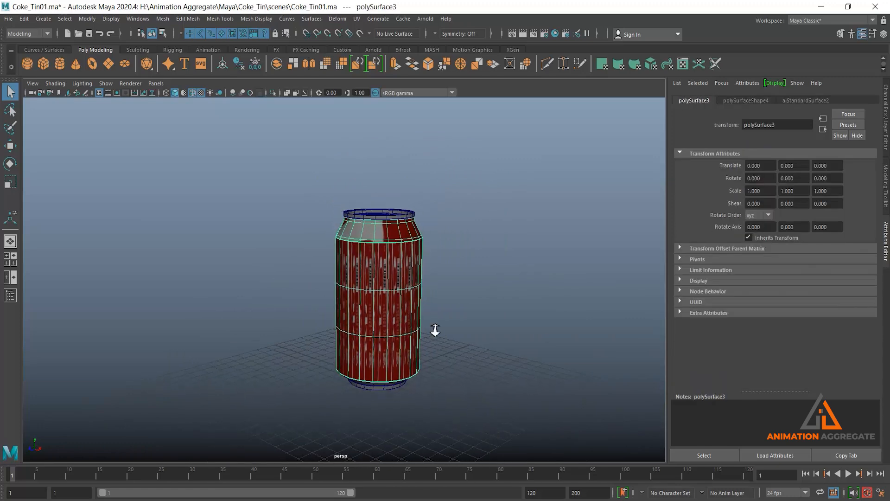
Step: Apply cylindrical UV mapping to the can body and widen the projection's horizontal sweep to 360
{"action": "left_click", "coordinate": [357, 19]}
{"action": "left_click", "coordinate": [394, 126]}
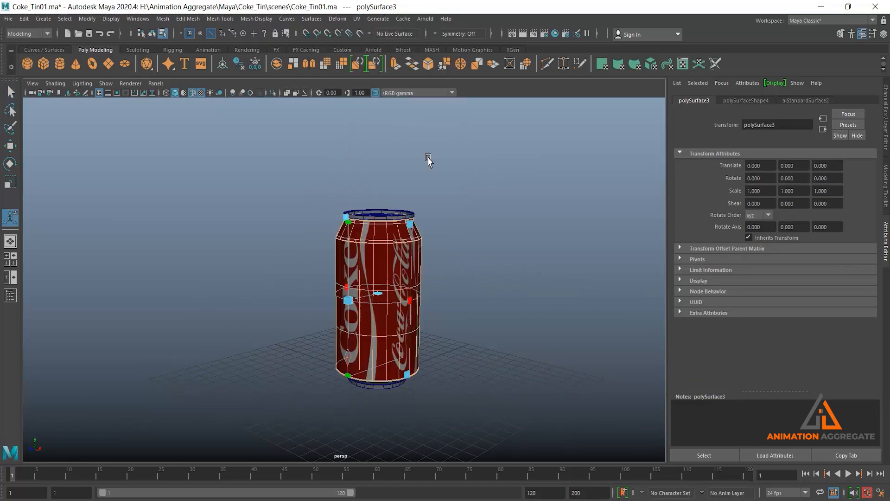
{"action": "left_click_drag", "start_coordinate": [482, 311], "coordinate": [495, 275], "text": "alt"}
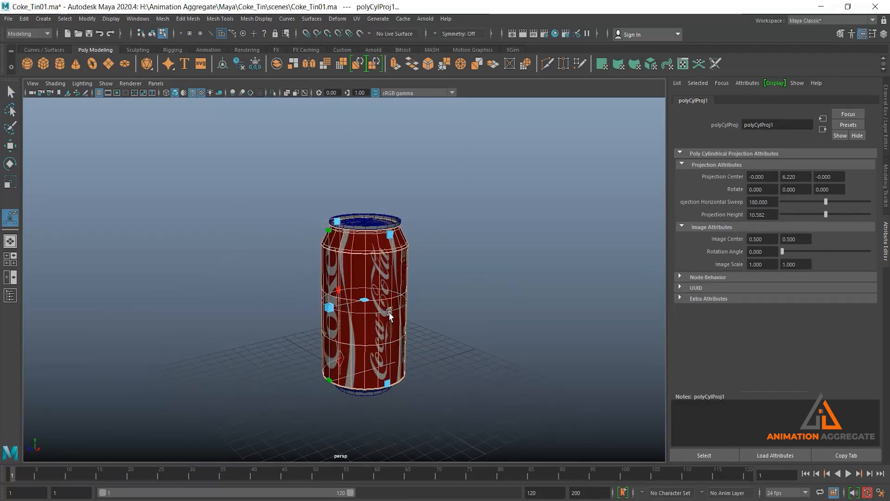
{"action": "left_click_drag", "start_coordinate": [388, 310], "coordinate": [447, 271]}
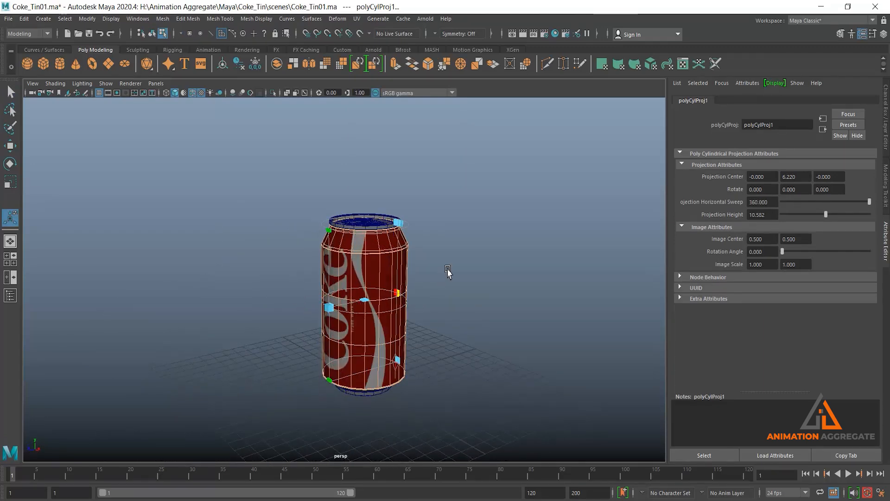
{"action": "left_click_drag", "start_coordinate": [472, 301], "coordinate": [531, 284], "text": "alt"}
{"action": "right_click_drag", "start_coordinate": [524, 332], "coordinate": [488, 308], "text": "alt"}
{"action": "left_click_drag", "start_coordinate": [487, 309], "coordinate": [492, 278], "text": "alt"}
Step: Examine the can body's UV layout against the label texture in the UV Editor, then close it and return to object mode
{"action": "left_click", "coordinate": [357, 18]}
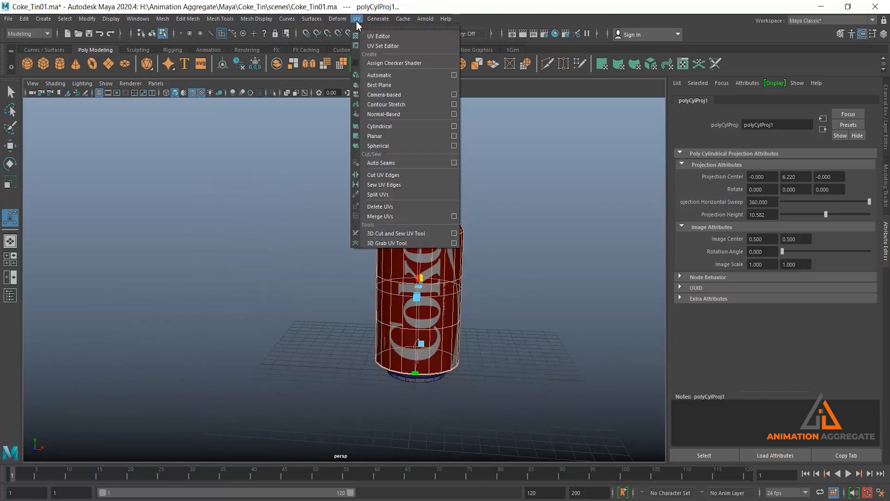
{"action": "left_click", "coordinate": [359, 34]}
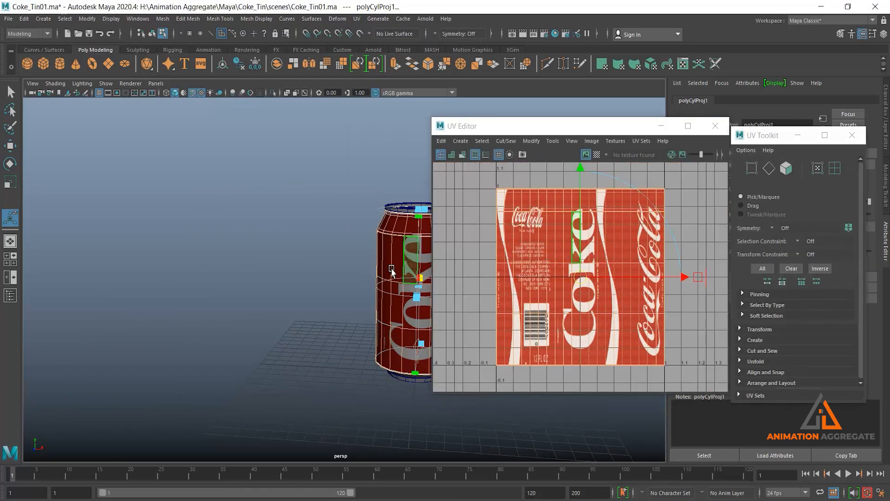
{"action": "middle_click_drag", "start_coordinate": [392, 271], "coordinate": [290, 241], "text": "alt"}
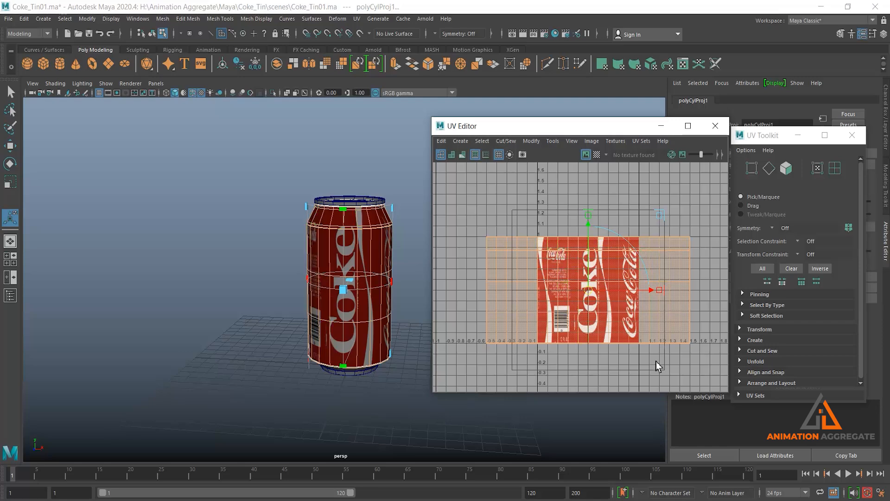
{"action": "left_click_drag", "start_coordinate": [359, 272], "coordinate": [381, 255], "text": "alt"}
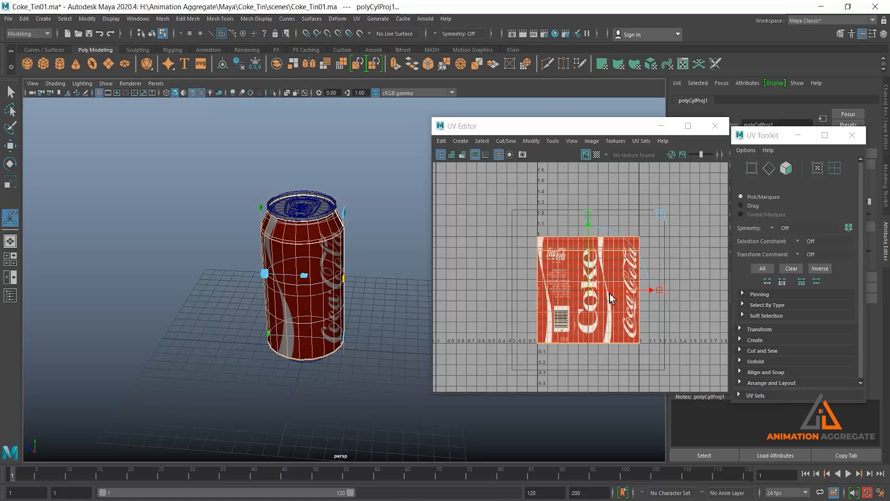
{"action": "left_click_drag", "start_coordinate": [313, 251], "coordinate": [368, 242], "text": "alt"}
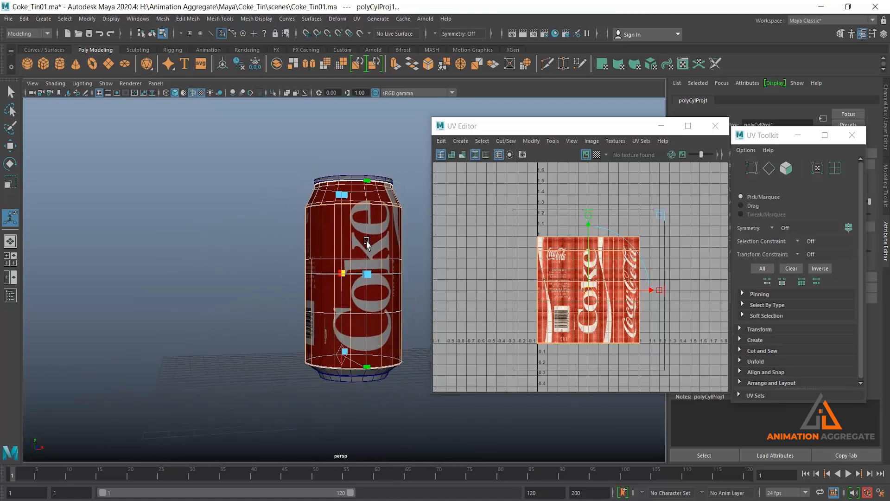
{"action": "right_click_drag", "start_coordinate": [363, 226], "coordinate": [405, 176]}
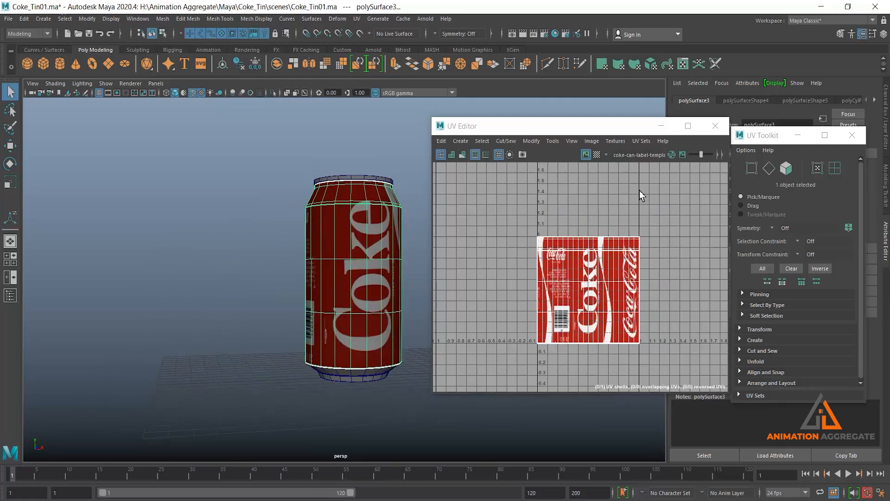
{"action": "left_click", "coordinate": [718, 128]}
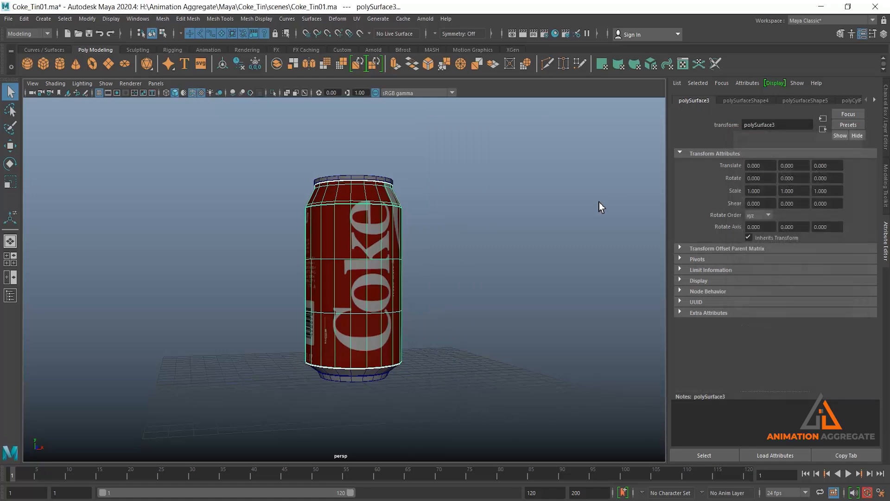
Step: Assign a new Arnold aiStandardSurface material to the can's metal top and bottom
{"action": "left_click", "coordinate": [438, 299]}
{"action": "left_click_drag", "start_coordinate": [439, 299], "coordinate": [369, 214], "text": "alt"}
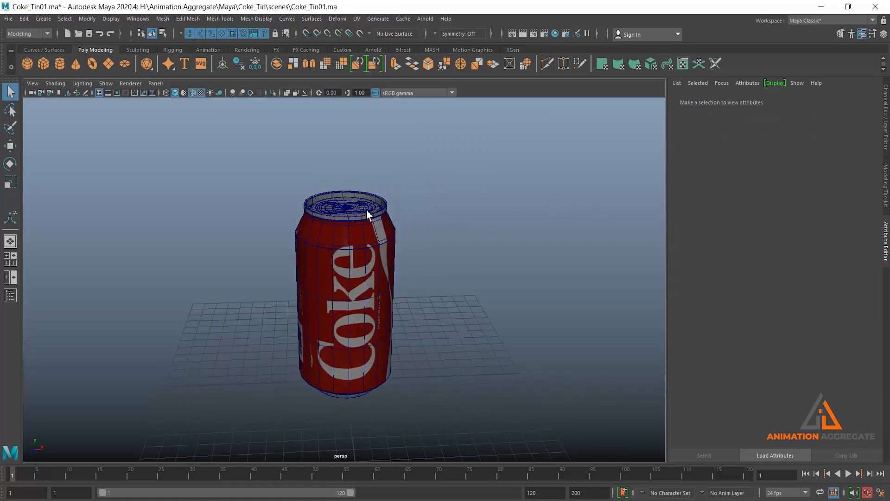
{"action": "left_click", "coordinate": [370, 214]}
{"action": "right_click_drag", "start_coordinate": [361, 209], "coordinate": [362, 445]}
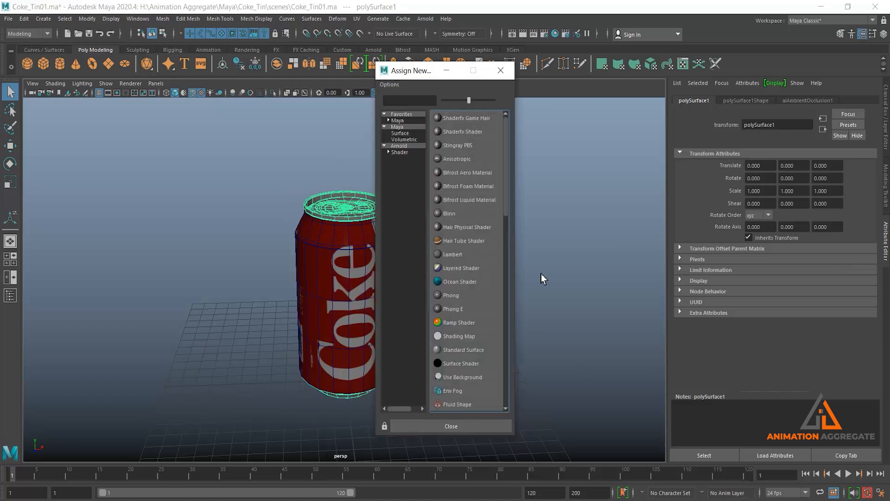
{"action": "left_click", "coordinate": [408, 155]}
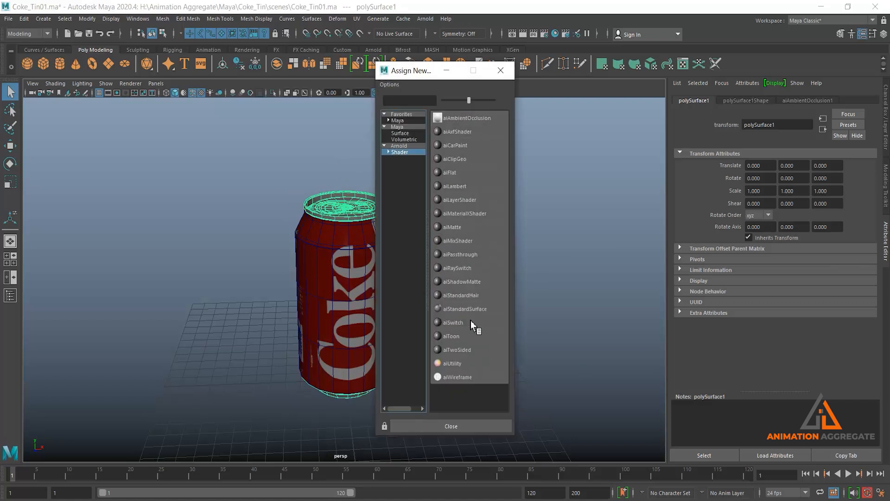
{"action": "left_click", "coordinate": [492, 312]}
Step: Set the metal material's metalness to 0.766 and darken its base color to grey
{"action": "left_click_drag", "start_coordinate": [472, 282], "coordinate": [391, 226], "text": "alt"}
{"action": "scroll", "coordinate": [359, 252], "scroll_direction": "up", "scroll_amount": 2}
{"action": "scroll", "coordinate": [410, 209], "scroll_direction": "up", "scroll_amount": 1}
{"action": "middle_click_drag", "start_coordinate": [411, 212], "coordinate": [440, 223], "text": "alt"}
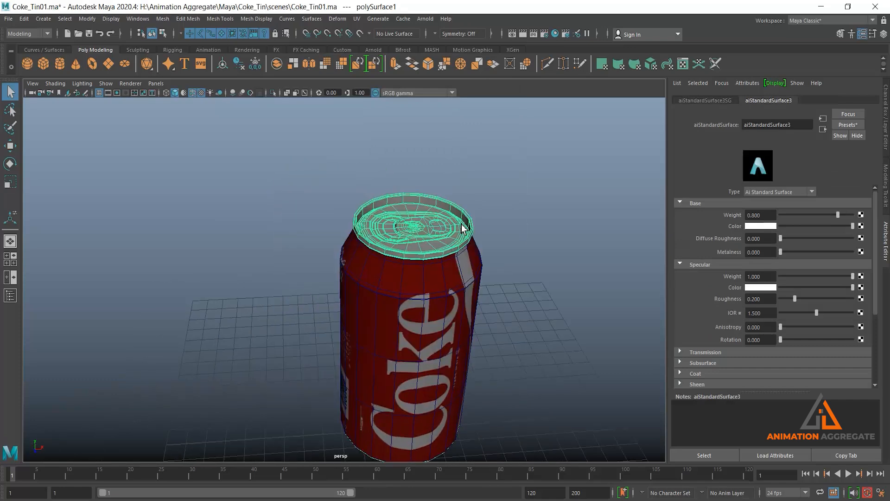
{"action": "mouse_move", "coordinate": [806, 253]}
{"action": "left_mouse_down"}
{"action": "mouse_move", "coordinate": [836, 254]}
{"action": "mouse_move", "coordinate": [840, 226]}
{"action": "mouse_move", "coordinate": [803, 228]}
{"action": "left_mouse_up"}
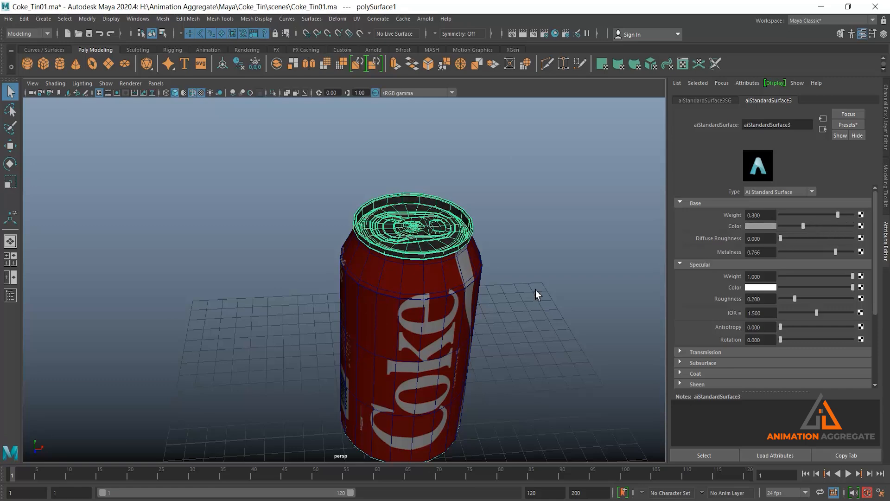
Step: Delete the can body's construction history and set its label material's metalness to 0.818
{"action": "left_click_drag", "start_coordinate": [510, 278], "coordinate": [470, 272], "text": "alt"}
{"action": "left_click", "coordinate": [433, 268]}
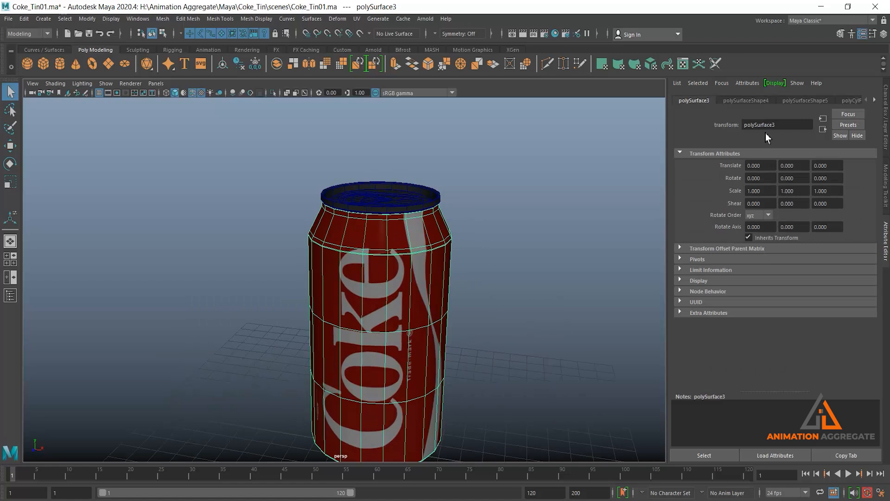
{"action": "left_click", "coordinate": [874, 101]}
{"action": "left_click", "coordinate": [874, 101]}
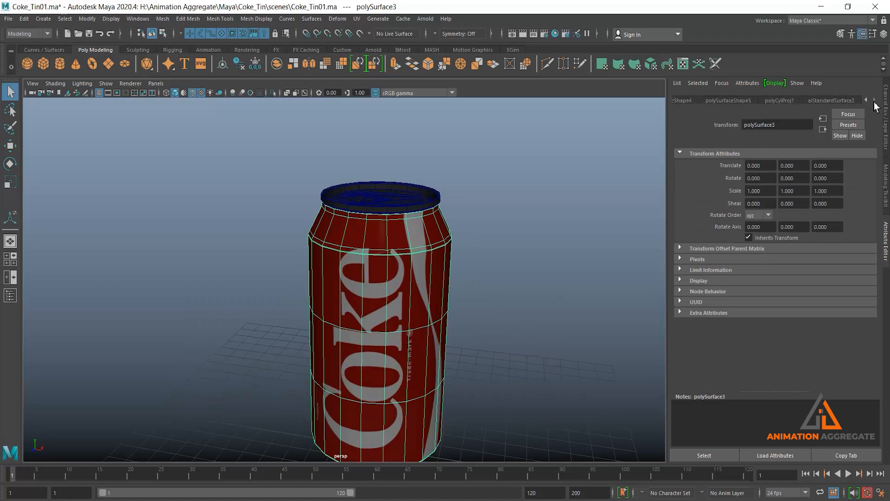
{"action": "left_click", "coordinate": [239, 64]}
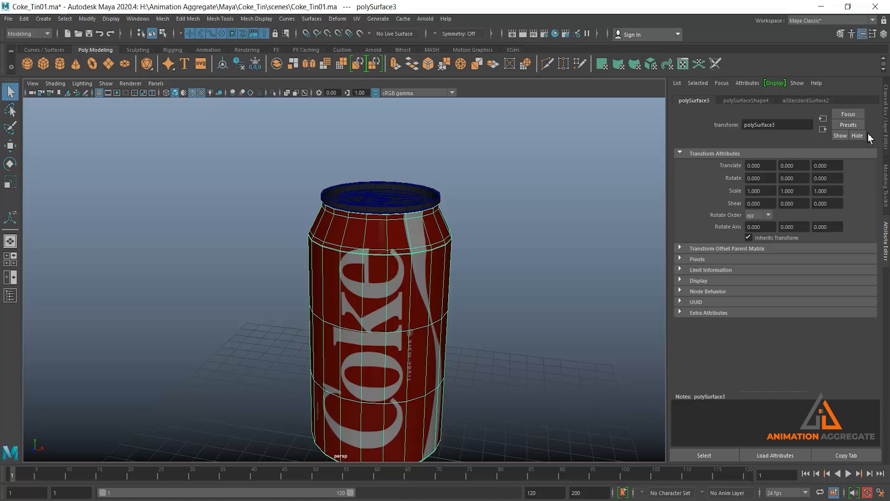
{"action": "left_click", "coordinate": [806, 101]}
{"action": "left_click_drag", "start_coordinate": [781, 252], "coordinate": [839, 255]}
Step: Inspect the metallic can from several angles and clear the selection
{"action": "left_click_drag", "start_coordinate": [363, 289], "coordinate": [346, 255], "text": "alt"}
{"action": "right_click_drag", "start_coordinate": [477, 280], "coordinate": [360, 296], "text": "alt"}
{"action": "left_click", "coordinate": [462, 250]}
{"action": "left_click", "coordinate": [360, 297]}
{"action": "left_click_drag", "start_coordinate": [359, 297], "coordinate": [344, 258], "text": "alt"}
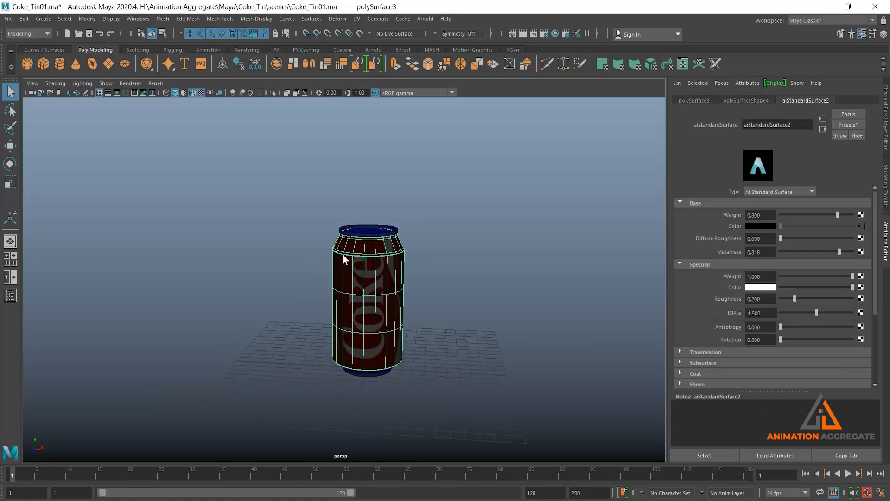
{"action": "left_click_drag", "start_coordinate": [338, 304], "coordinate": [360, 263], "text": "alt"}
{"action": "left_click", "coordinate": [477, 299]}
{"action": "left_click_drag", "start_coordinate": [423, 264], "coordinate": [343, 227], "text": "alt"}
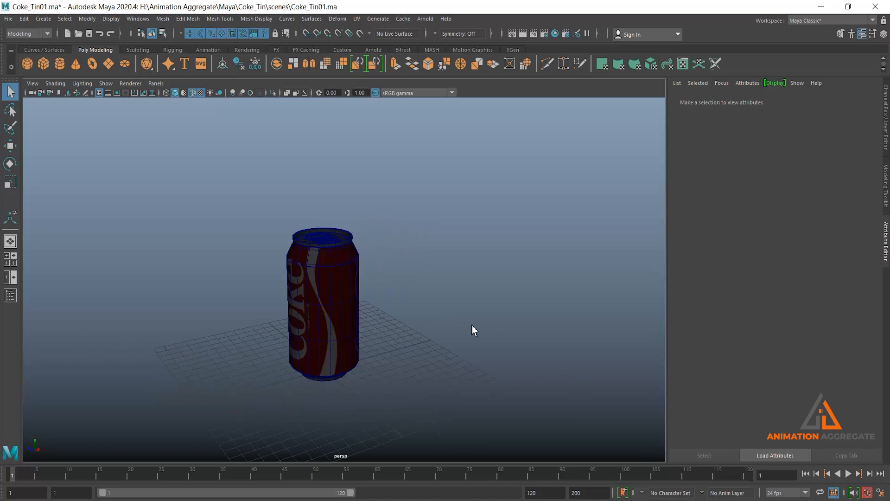
Step: Create a polygon plane under the can and scale it up uniformly to about 97.7
{"action": "left_click_drag", "start_coordinate": [464, 376], "coordinate": [419, 350], "text": "alt"}
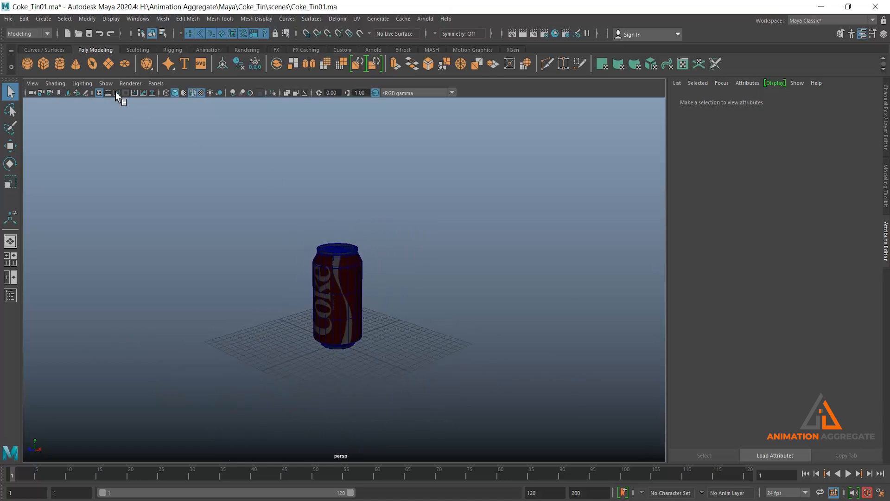
{"action": "left_click", "coordinate": [108, 65]}
{"action": "key", "text": "r"}
{"action": "left_click_drag", "start_coordinate": [337, 343], "coordinate": [875, 413]}
{"action": "scroll", "coordinate": [395, 255], "scroll_direction": "down", "scroll_amount": 5}
{"action": "left_click_drag", "start_coordinate": [396, 254], "coordinate": [365, 273], "text": "alt"}
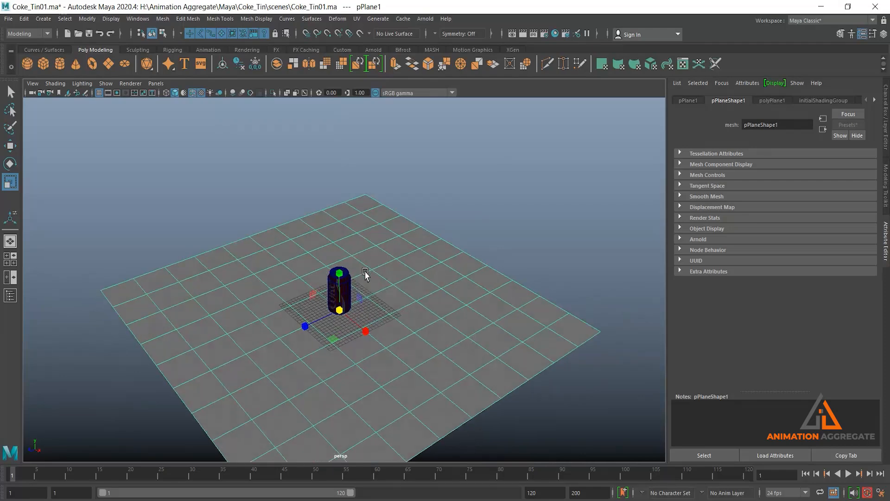
Step: Reduce the floor plane's width and height subdivisions until it is a single face
{"action": "key", "text": "ctrl+a"}
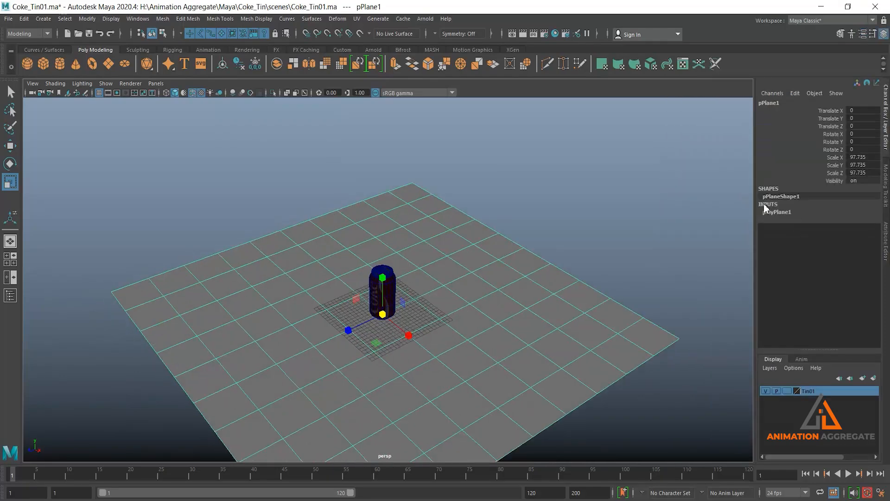
{"action": "left_click", "coordinate": [770, 213]}
{"action": "left_click_drag", "start_coordinate": [816, 235], "coordinate": [811, 243]}
{"action": "middle_click_drag", "start_coordinate": [598, 191], "coordinate": [559, 186]}
Step: Extrude the plane's edge behind the can and move it up and backward to form a short slope
{"action": "left_click_drag", "start_coordinate": [561, 256], "coordinate": [529, 246], "text": "alt"}
{"action": "right_click_drag", "start_coordinate": [494, 246], "coordinate": [494, 220]}
{"action": "left_click", "coordinate": [551, 283]}
{"action": "key", "text": "r"}
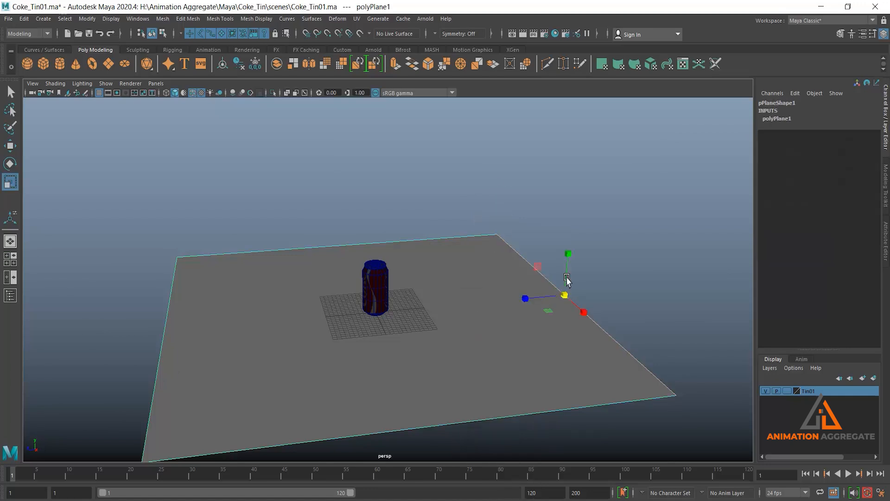
{"action": "left_click_drag", "start_coordinate": [406, 225], "coordinate": [411, 227], "text": "alt"}
{"action": "right_click_drag", "start_coordinate": [606, 185], "coordinate": [605, 208], "text": "shift"}
{"action": "key", "text": "w"}
{"action": "left_click_drag", "start_coordinate": [555, 249], "coordinate": [563, 199]}
{"action": "left_click_drag", "start_coordinate": [533, 246], "coordinate": [558, 242]}
Step: Extrude the slope's upper edge again and raise it into a tall vertical back wall
{"action": "left_click_drag", "start_coordinate": [571, 287], "coordinate": [581, 263], "text": "alt"}
{"action": "right_click_drag", "start_coordinate": [562, 207], "coordinate": [568, 224], "text": "shift"}
{"action": "key", "text": "w"}
{"action": "left_click_drag", "start_coordinate": [627, 211], "coordinate": [628, 38]}
{"action": "right_click_drag", "start_coordinate": [683, 343], "coordinate": [571, 164], "text": "alt"}
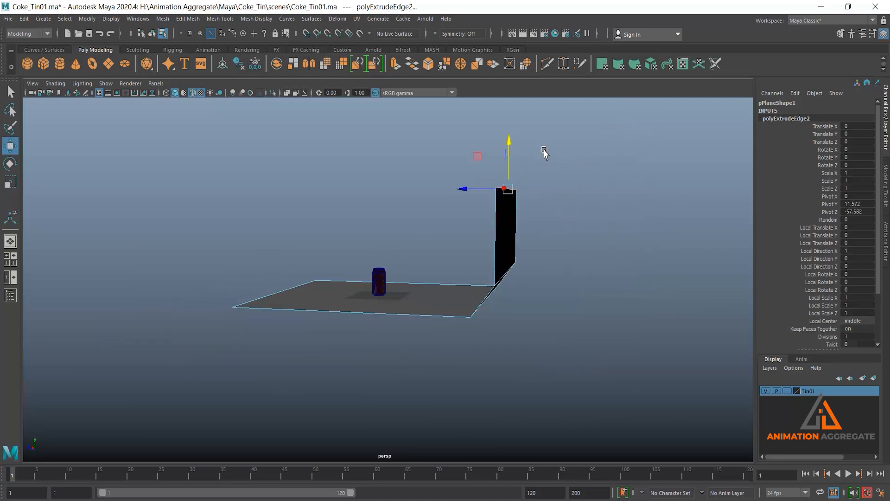
{"action": "left_click_drag", "start_coordinate": [509, 141], "coordinate": [509, 109]}
Step: Return the backdrop to object mode, turn on its smooth mesh preview, and deselect it
{"action": "left_click_drag", "start_coordinate": [445, 227], "coordinate": [523, 281], "text": "alt"}
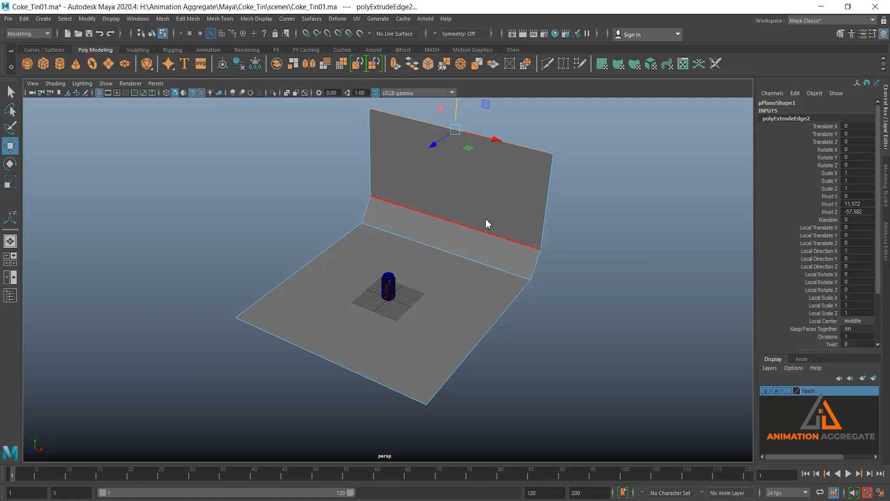
{"action": "key", "text": "F8"}
{"action": "key", "text": "3"}
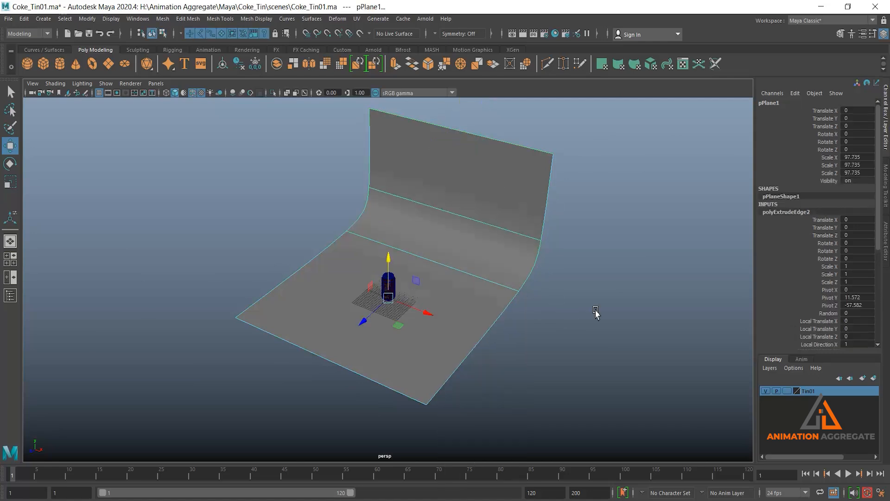
{"action": "left_click", "coordinate": [595, 310]}
Step: Widen the backdrop along X to a scale of about 289.3 and deselect it
{"action": "left_click_drag", "start_coordinate": [528, 295], "coordinate": [479, 269], "text": "alt"}
{"action": "left_click", "coordinate": [466, 248]}
{"action": "key", "text": "r"}
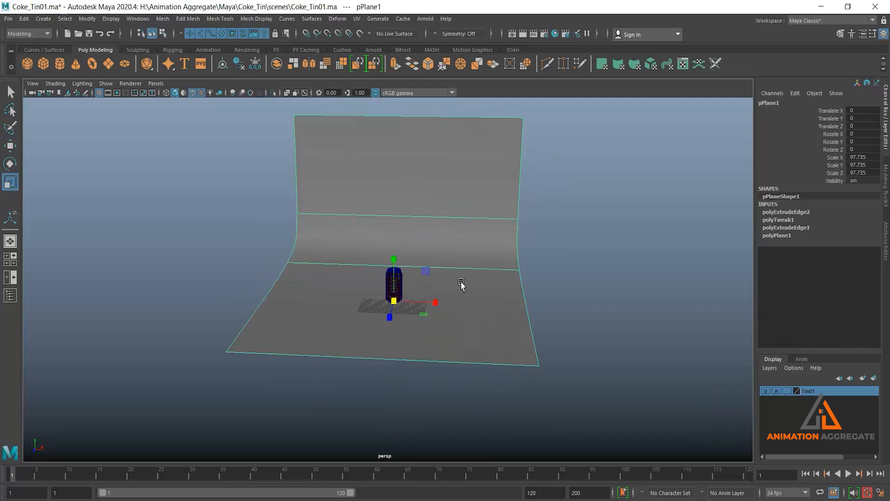
{"action": "mouse_move", "coordinate": [435, 303]}
{"action": "left_mouse_down"}
{"action": "mouse_move", "coordinate": [519, 309]}
{"action": "mouse_move", "coordinate": [429, 308]}
{"action": "mouse_move", "coordinate": [447, 310]}
{"action": "left_mouse_up"}
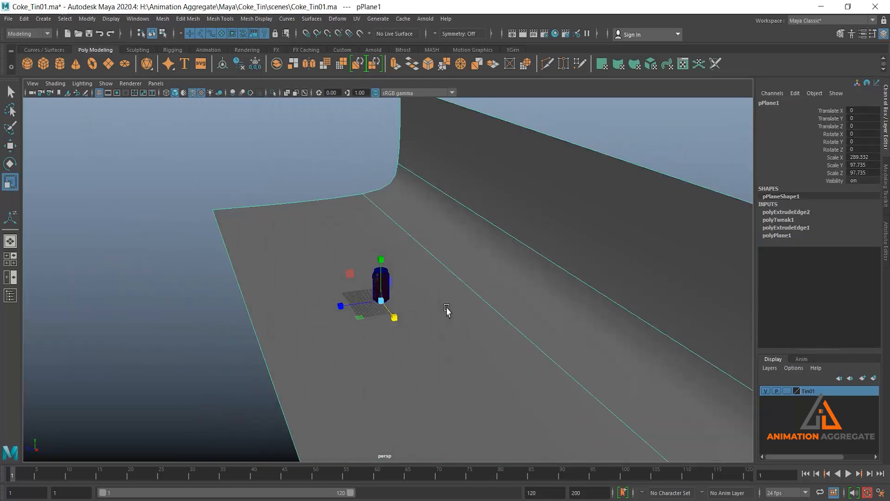
{"action": "right_click_drag", "start_coordinate": [544, 205], "coordinate": [489, 233], "text": "alt"}
{"action": "left_click", "coordinate": [624, 179]}
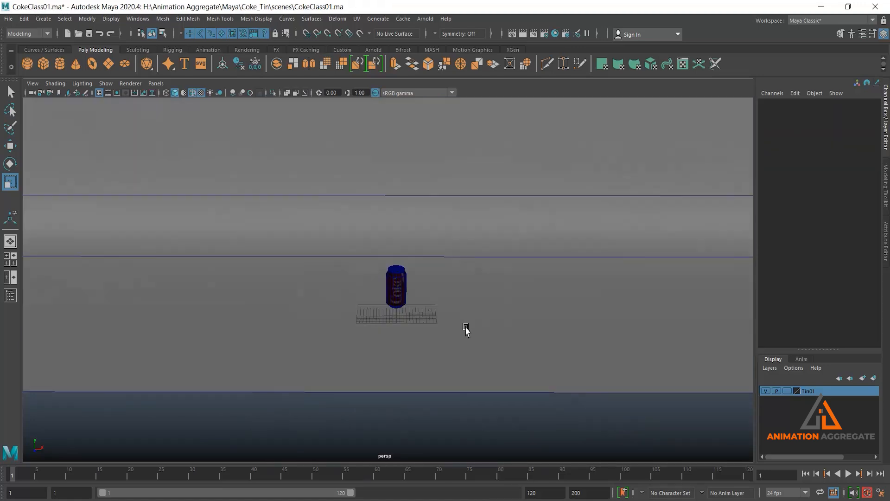
Step: Create a new camera and show the scene in the four-view layout
{"action": "left_click_drag", "start_coordinate": [465, 329], "coordinate": [426, 291], "text": "alt"}
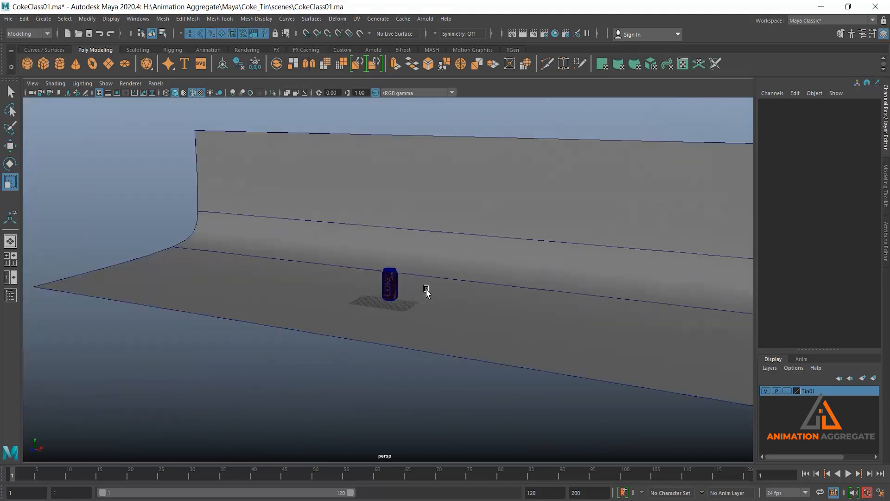
{"action": "left_click", "coordinate": [44, 18]}
{"action": "mouse_move", "coordinate": [91, 83]}
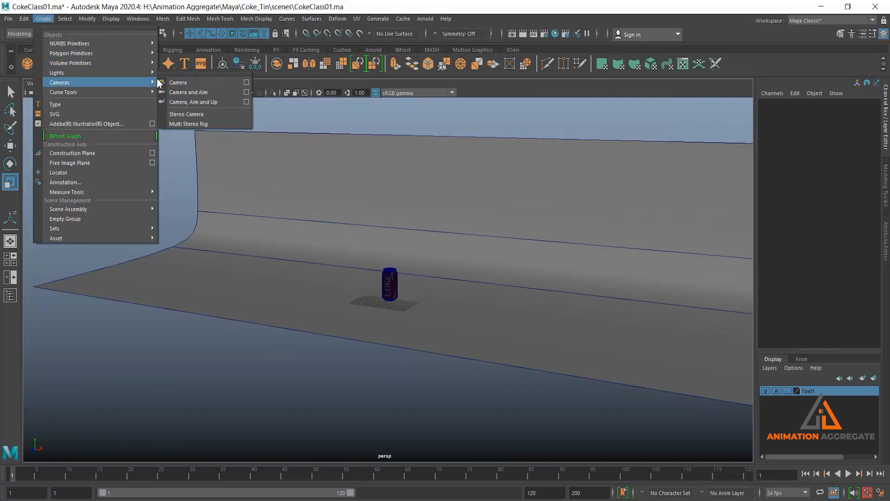
{"action": "left_click", "coordinate": [166, 84]}
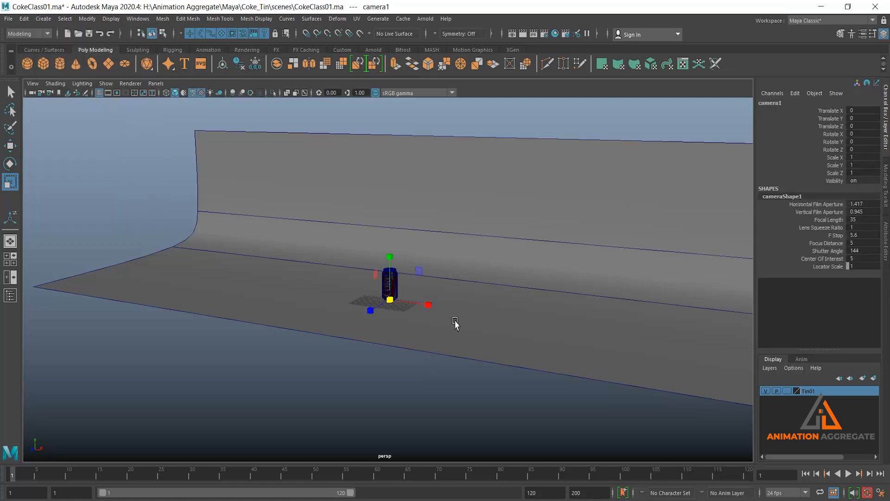
{"action": "scroll", "coordinate": [403, 292], "scroll_direction": "down", "scroll_amount": 6}
{"action": "key", "text": "space"}
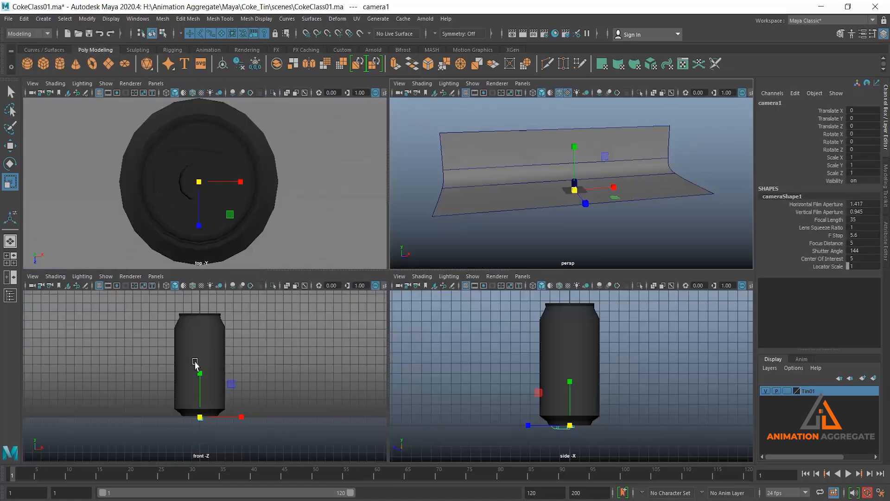
{"action": "scroll", "coordinate": [545, 403], "scroll_direction": "down", "scroll_amount": 2}
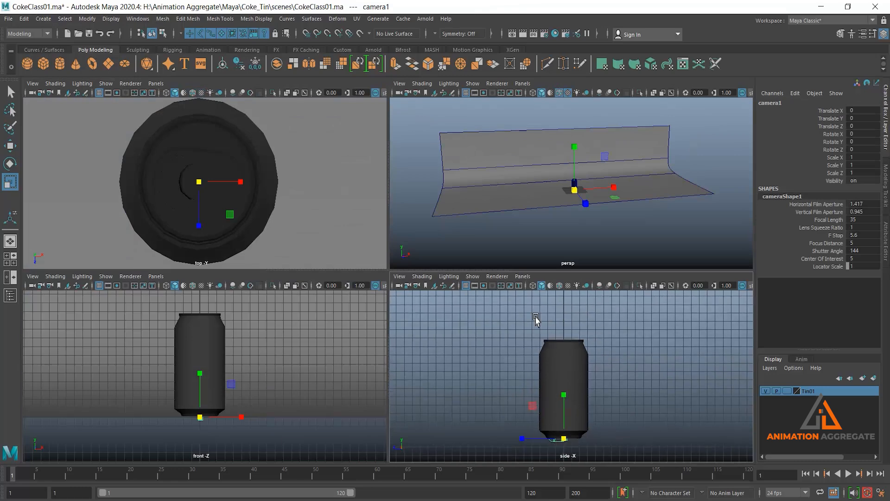
Step: Look through the new camera in the side view and move the camera forward along Z to about 23.3
{"action": "left_click", "coordinate": [522, 276]}
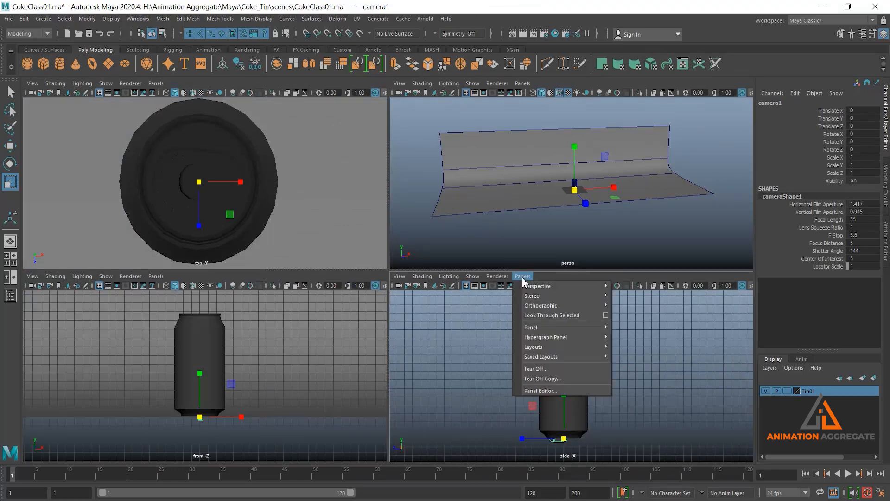
{"action": "left_click", "coordinate": [544, 319]}
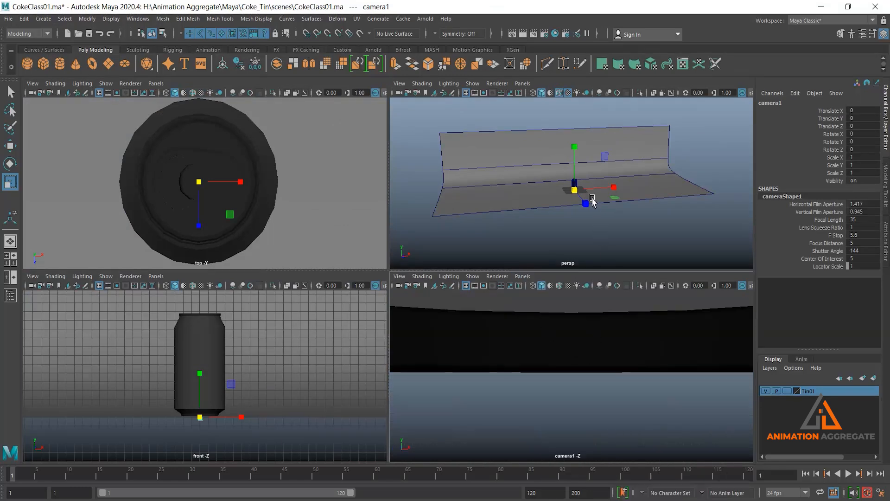
{"action": "key", "text": "w"}
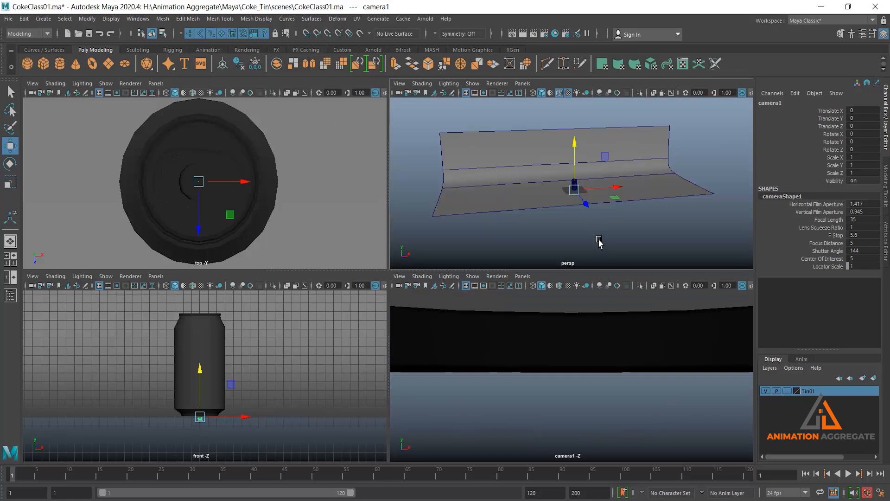
{"action": "left_click", "coordinate": [587, 205]}
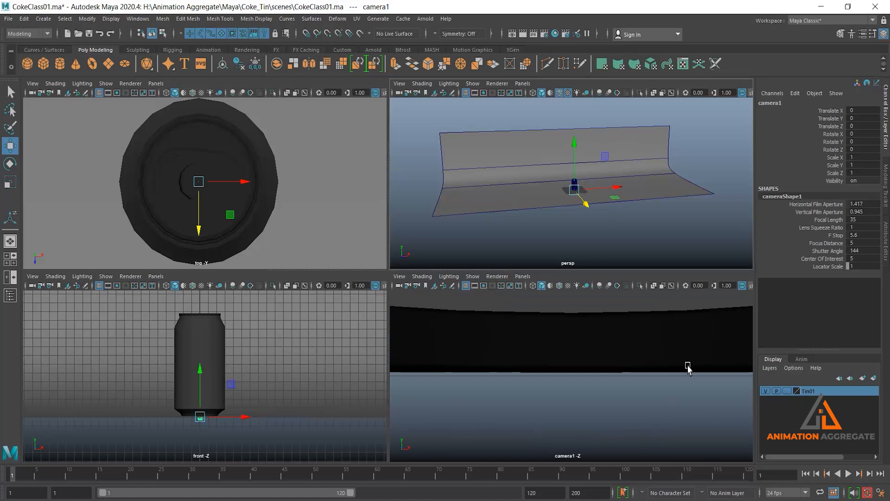
{"action": "left_click_drag", "start_coordinate": [586, 210], "coordinate": [593, 212]}
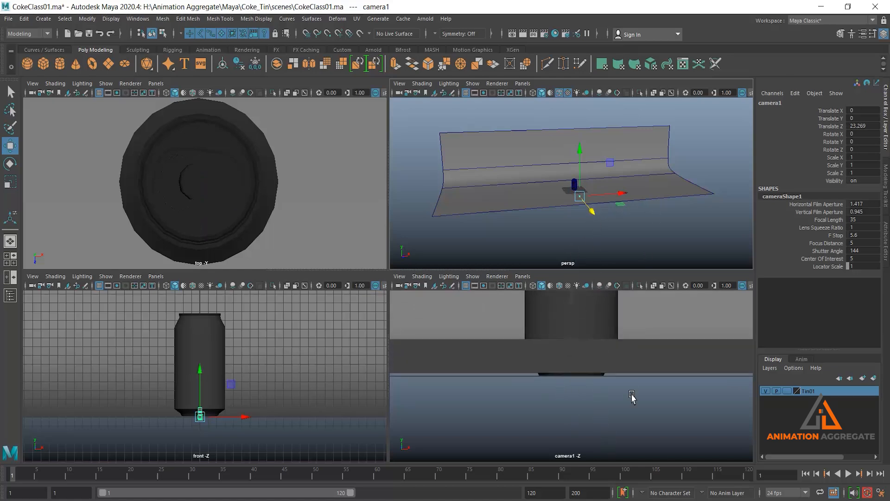
Step: Select all parts of the Coke can and raise them along Y to about 0.158 above the backdrop floor
{"action": "scroll", "coordinate": [589, 217], "scroll_direction": "up", "scroll_amount": 5}
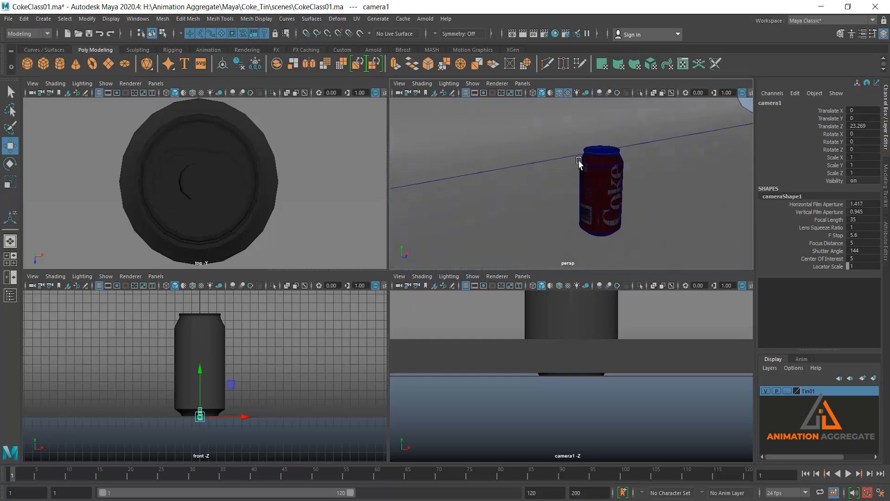
{"action": "scroll", "coordinate": [584, 167], "scroll_direction": "up", "scroll_amount": 5}
{"action": "left_click", "coordinate": [641, 188]}
{"action": "scroll", "coordinate": [612, 204], "scroll_direction": "down", "scroll_amount": 3}
{"action": "key", "text": "q"}
{"action": "left_click", "coordinate": [597, 226]}
{"action": "left_click_drag", "start_coordinate": [633, 171], "coordinate": [598, 186], "text": "alt"}
{"action": "key", "text": "w"}
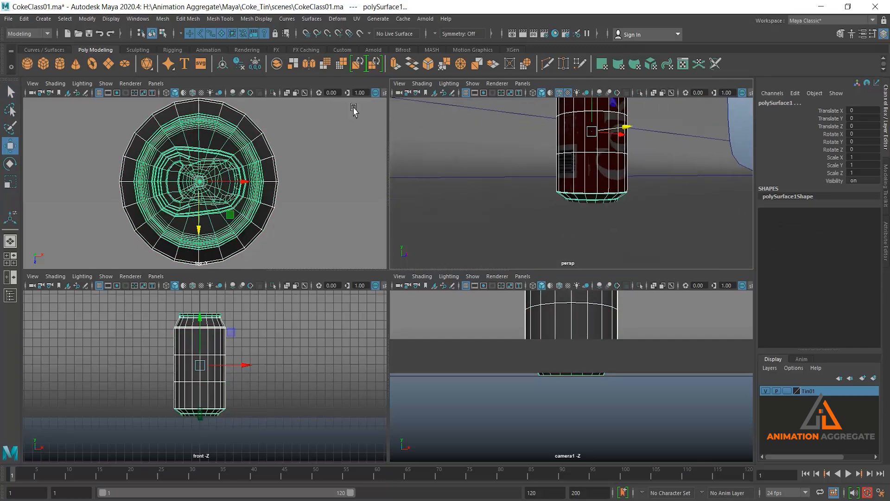
{"action": "left_click_drag", "start_coordinate": [592, 119], "coordinate": [592, 113]}
{"action": "scroll", "coordinate": [613, 148], "scroll_direction": "down", "scroll_amount": 3}
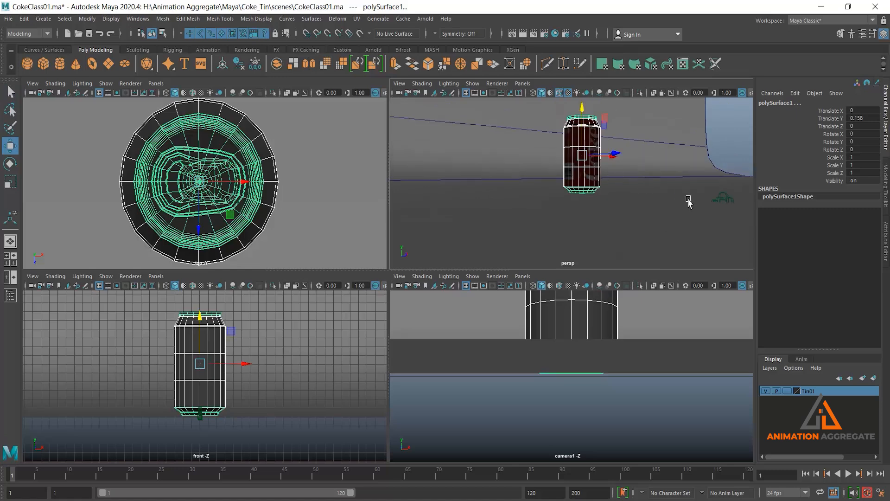
Step: Move the camera away from the can to about 30.3 along Z and raise it to about 6.27 along Y
{"action": "scroll", "coordinate": [681, 250], "scroll_direction": "down", "scroll_amount": 3}
{"action": "left_click", "coordinate": [666, 194]}
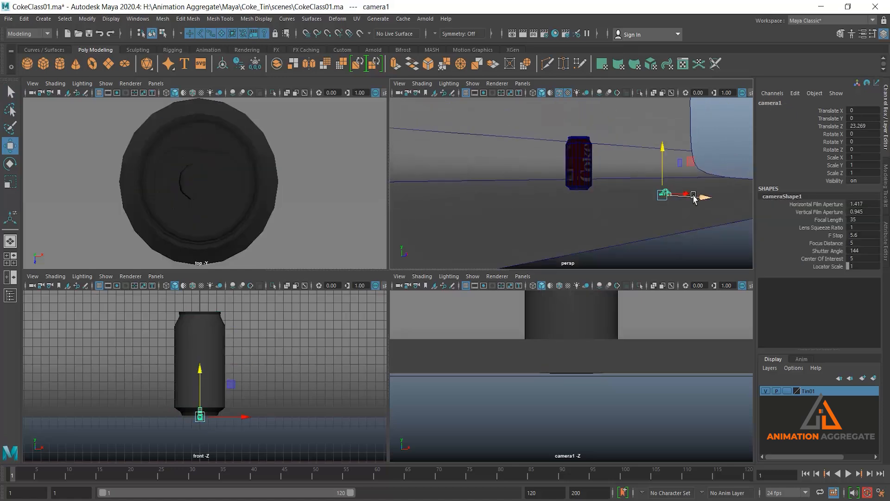
{"action": "left_click_drag", "start_coordinate": [703, 199], "coordinate": [751, 209]}
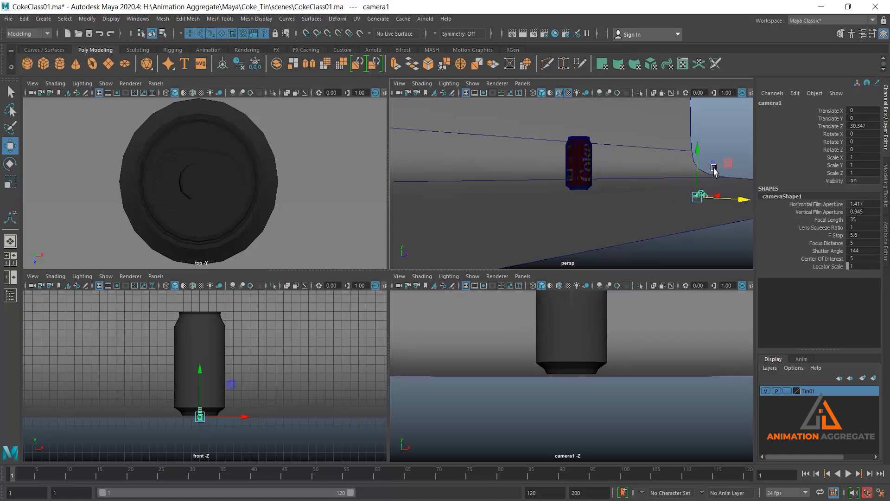
{"action": "left_click_drag", "start_coordinate": [697, 147], "coordinate": [708, 111]}
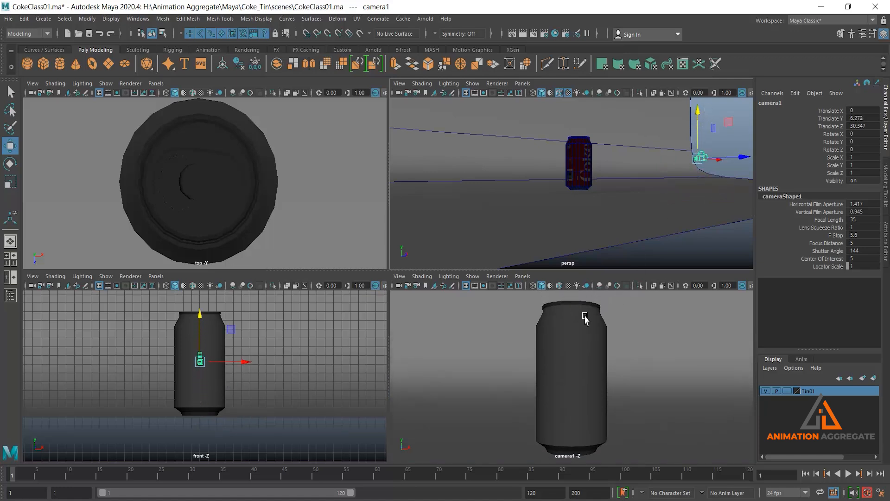
Step: Show the resolution gate in the camera view and set the camera's focal length to 90
{"action": "left_click", "coordinate": [483, 285]}
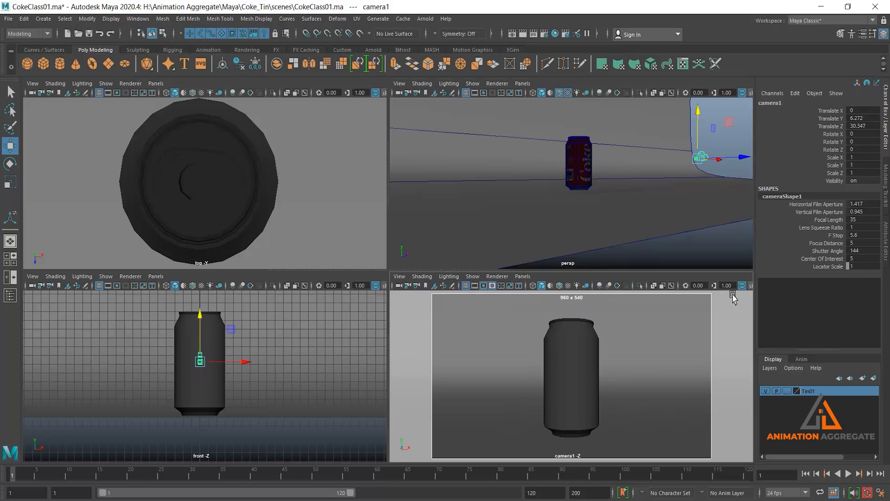
{"action": "left_click", "coordinate": [830, 221]}
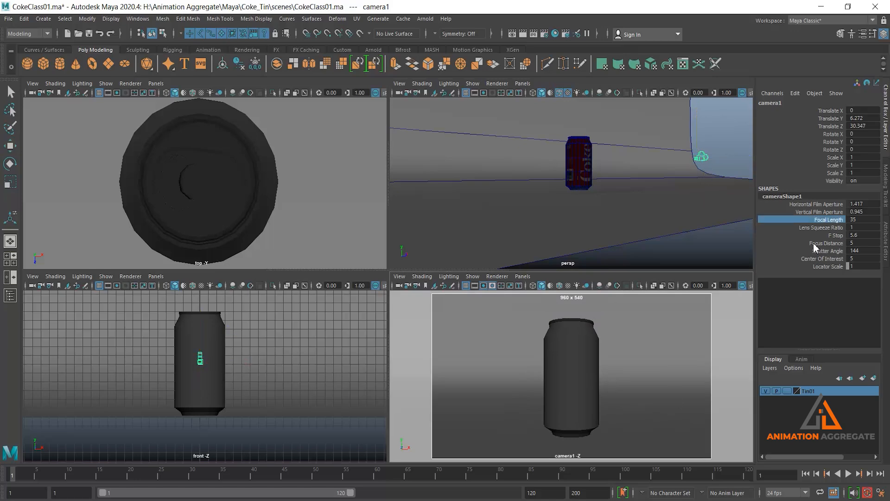
{"action": "double_click", "coordinate": [866, 221]}
{"action": "type", "text": "90"}
{"action": "key", "text": "Return"}
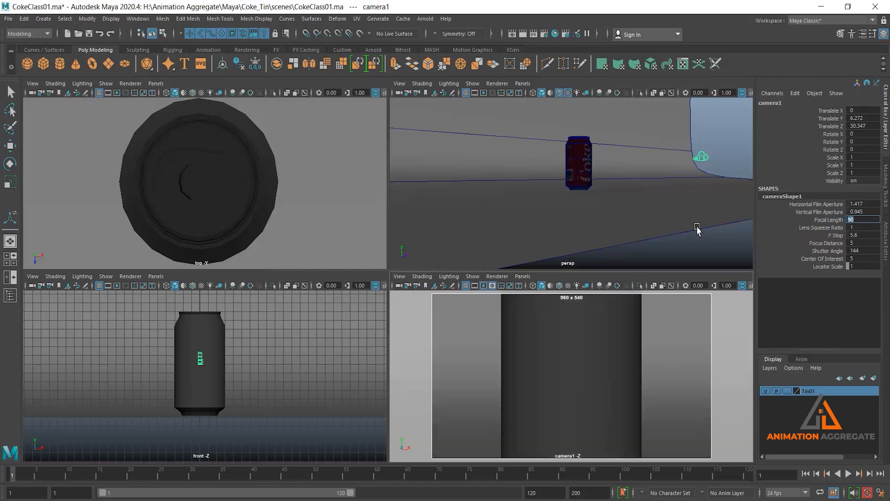
Step: Frame the whole can by moving the camera back to about 69.5 along Z and raising it to about 6.8 along Y
{"action": "key", "text": "w"}
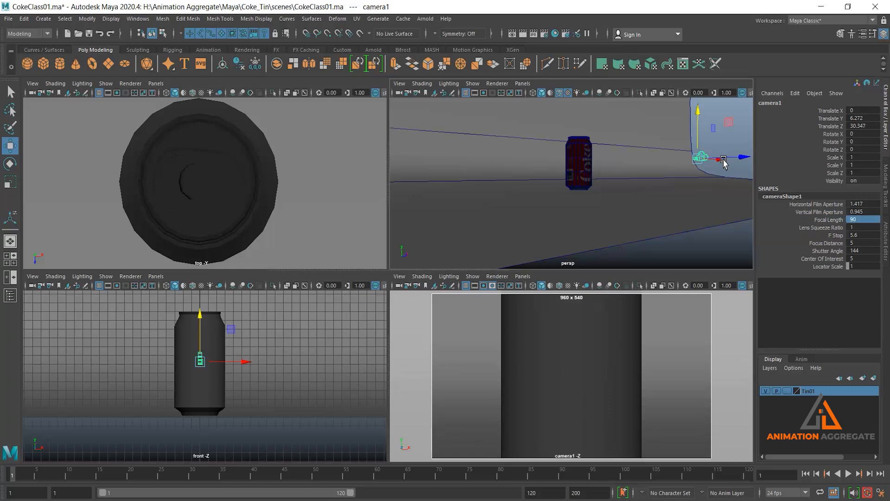
{"action": "left_click_drag", "start_coordinate": [741, 158], "coordinate": [786, 166]}
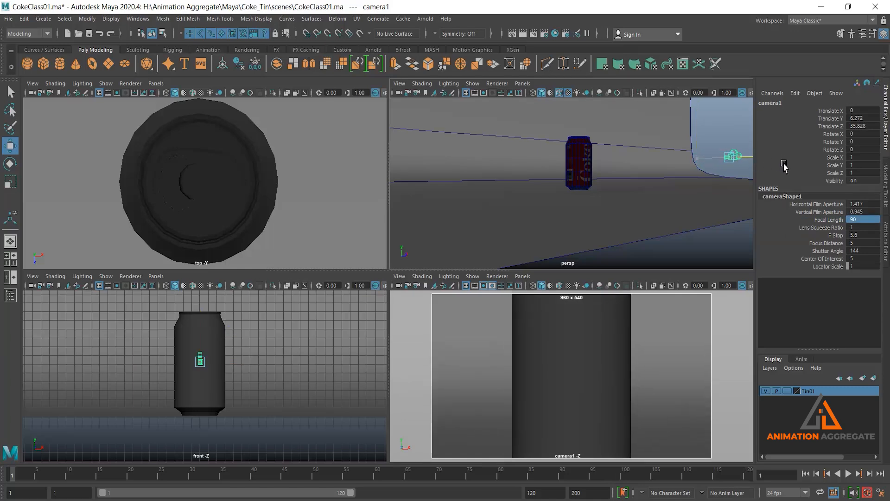
{"action": "scroll", "coordinate": [672, 190], "scroll_direction": "down", "scroll_amount": 4}
{"action": "left_click_drag", "start_coordinate": [663, 175], "coordinate": [654, 201], "text": "alt"}
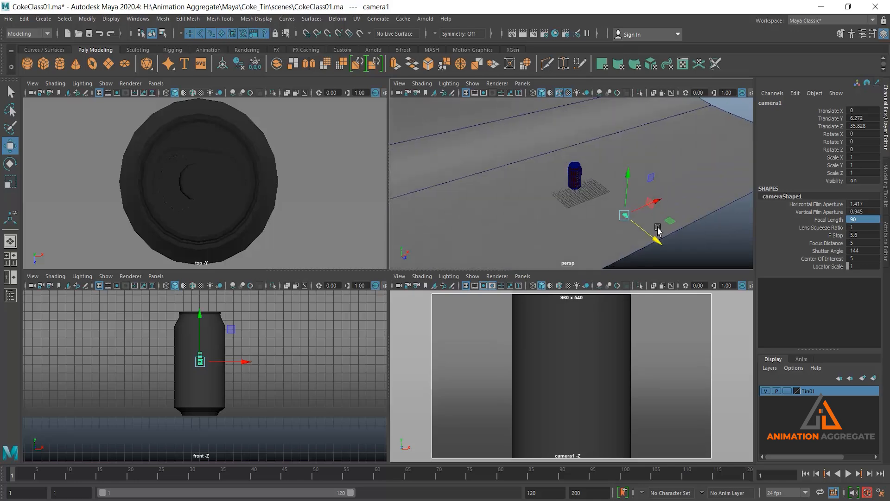
{"action": "left_click_drag", "start_coordinate": [668, 253], "coordinate": [736, 282]}
{"action": "middle_click_drag", "start_coordinate": [698, 166], "coordinate": [691, 141], "text": "alt"}
{"action": "left_click_drag", "start_coordinate": [691, 144], "coordinate": [664, 146], "text": "alt"}
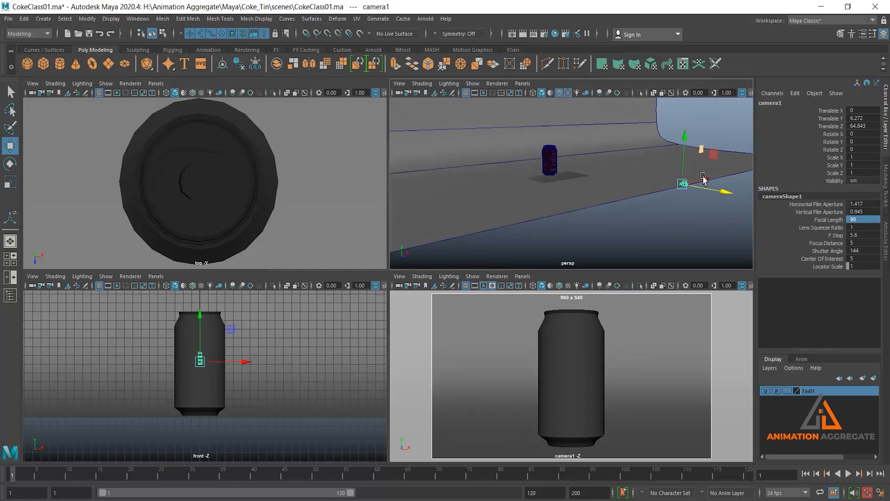
{"action": "left_click_drag", "start_coordinate": [731, 194], "coordinate": [738, 200]}
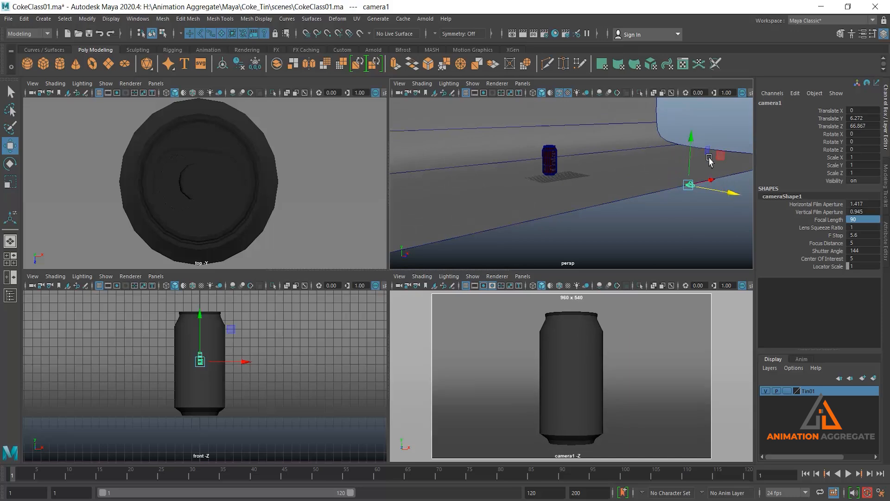
{"action": "left_click_drag", "start_coordinate": [690, 139], "coordinate": [693, 138]}
{"action": "left_click_drag", "start_coordinate": [731, 194], "coordinate": [740, 196]}
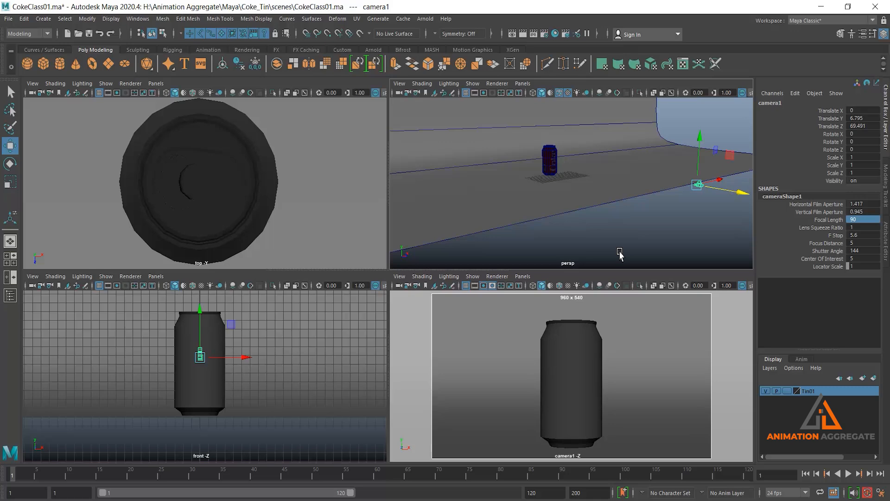
Step: Turn on textured shading in the camera, front and top views
{"action": "middle_click", "coordinate": [672, 376]}
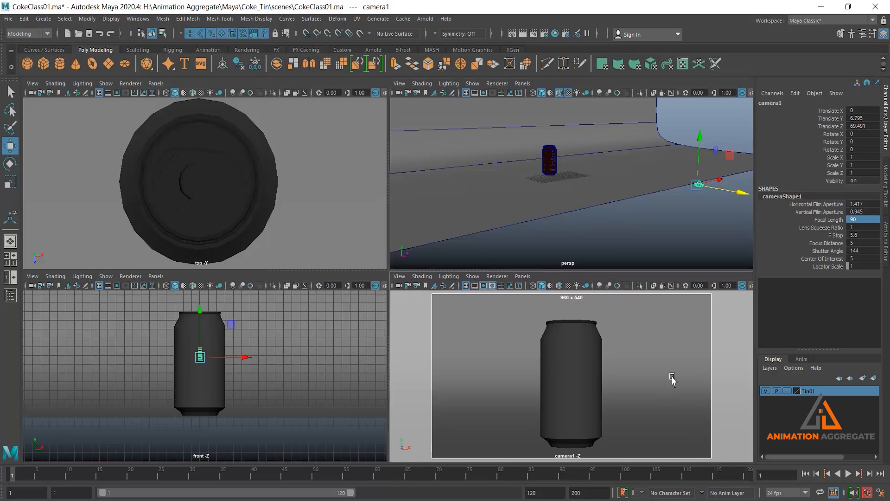
{"action": "key", "text": "6"}
{"action": "key", "text": "6"}
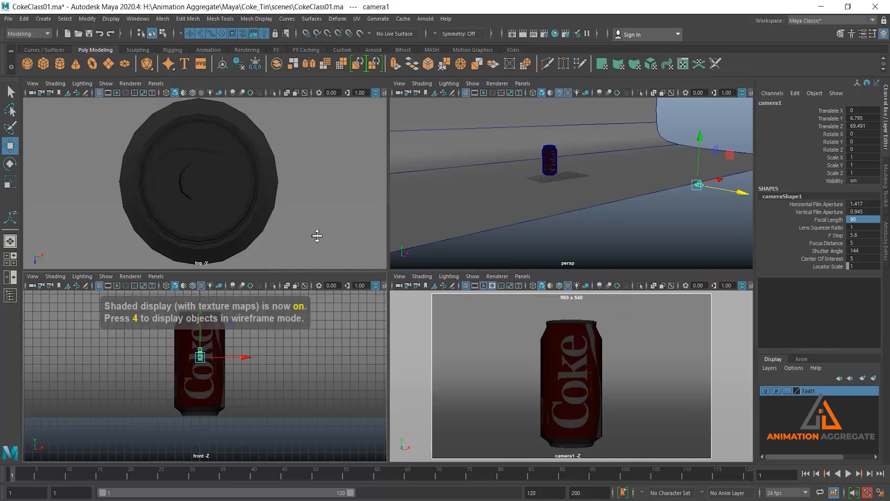
{"action": "key", "text": "6"}
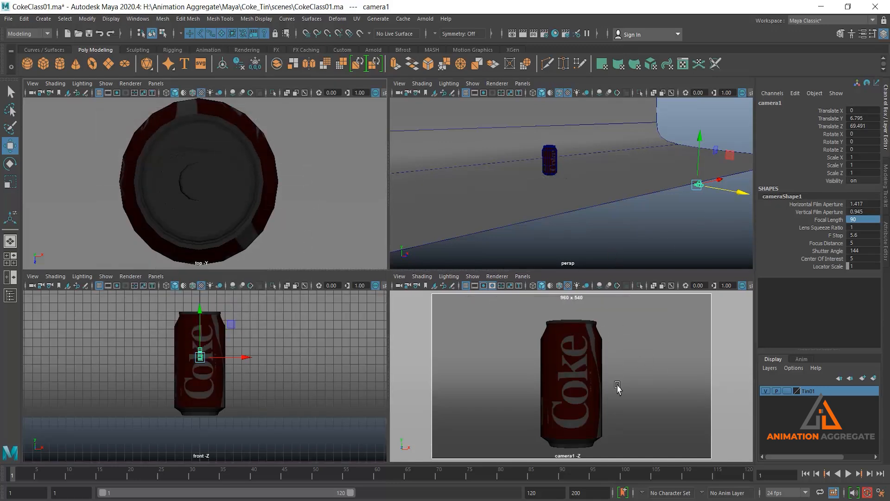
Step: Rotate the can's label body about Y to about -3.5 degrees in the enlarged camera view, then restore the four-view layout
{"action": "left_click", "coordinate": [597, 376]}
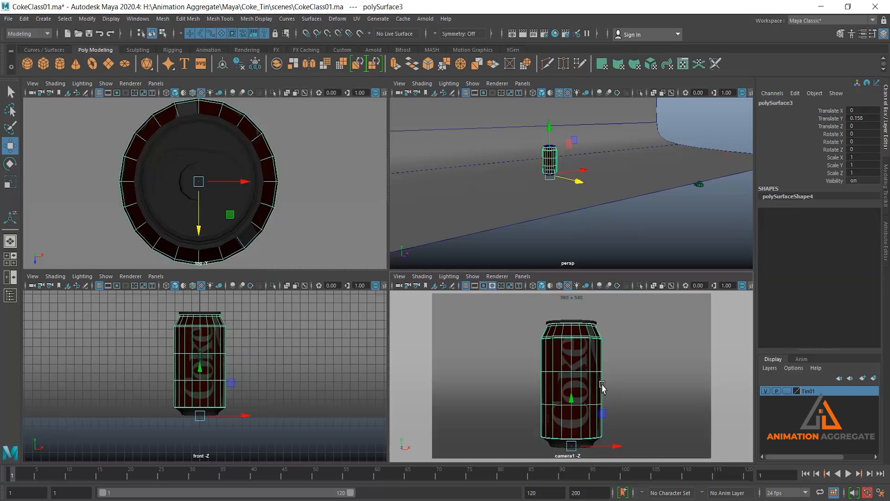
{"action": "key", "text": "space"}
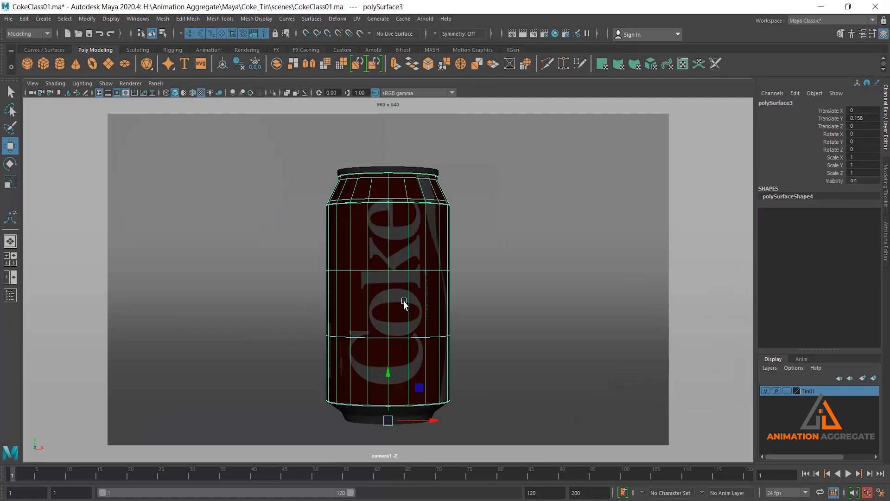
{"action": "key", "text": "e"}
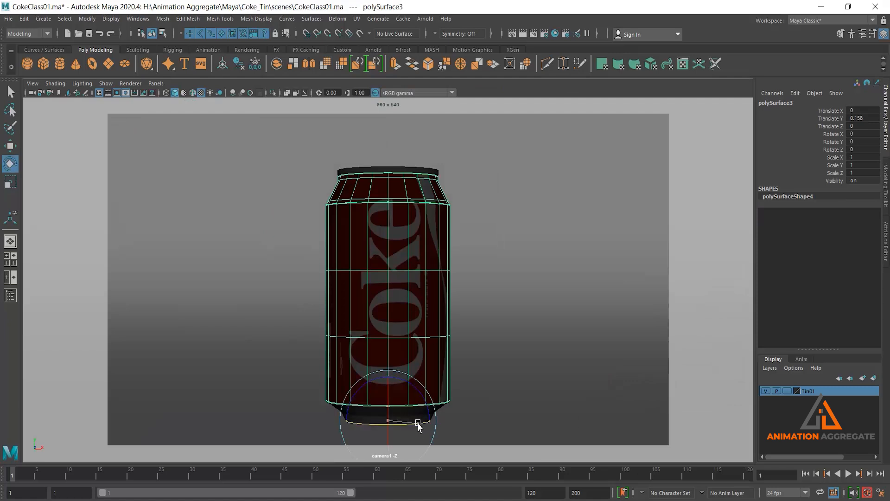
{"action": "left_click_drag", "start_coordinate": [418, 425], "coordinate": [416, 427]}
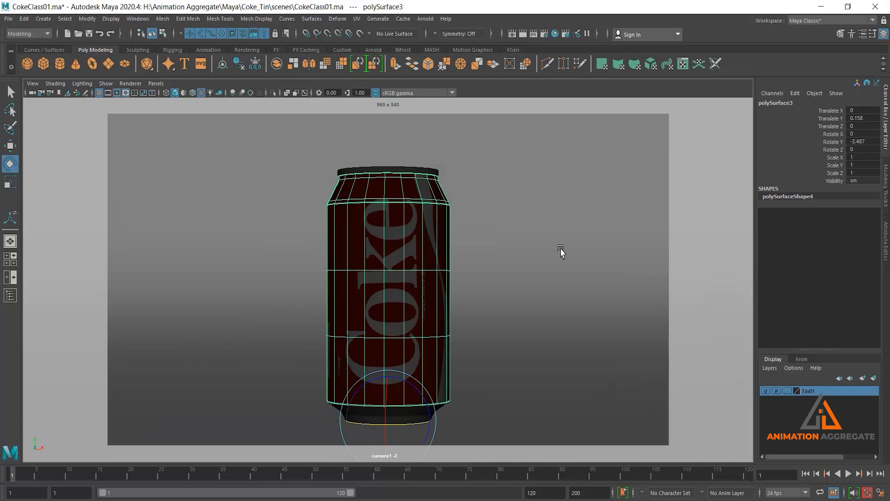
{"action": "key", "text": "space"}
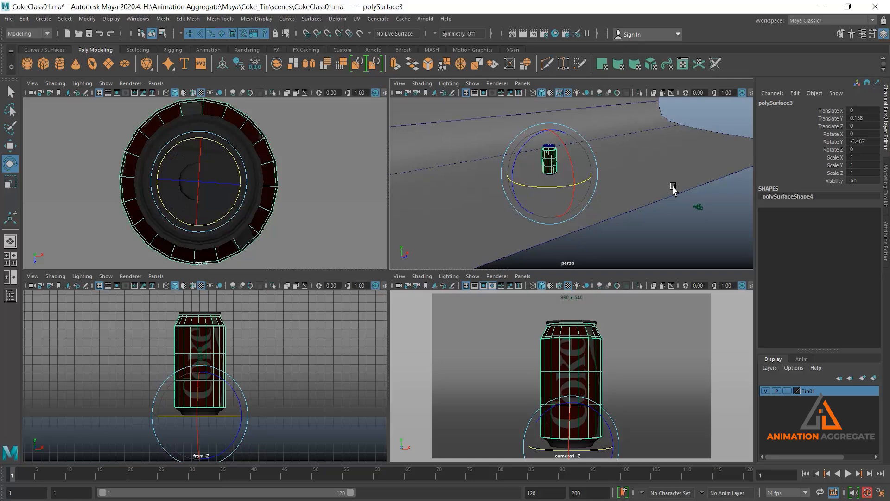
Step: Select the camera, enlarge its view to fill the workspace, and bookmark the current camera view
{"action": "left_click", "coordinate": [702, 208]}
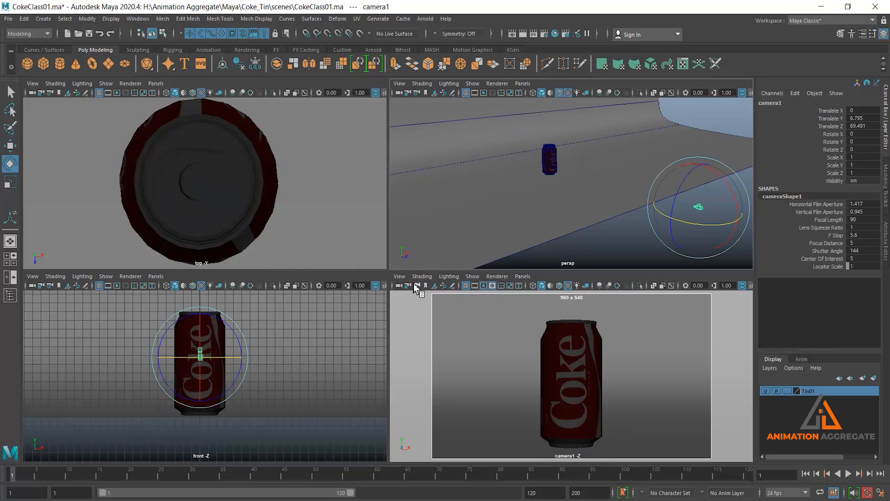
{"action": "left_click", "coordinate": [399, 276]}
{"action": "mouse_move", "coordinate": [435, 450]}
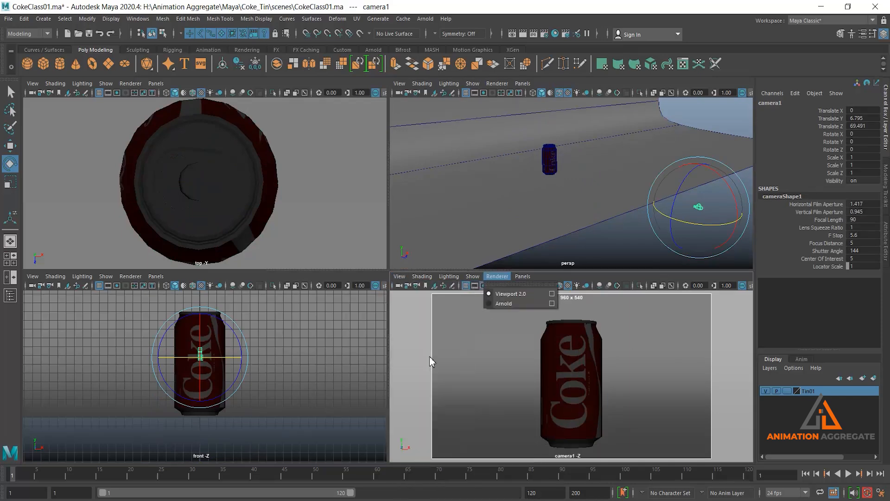
{"action": "left_click", "coordinate": [421, 296]}
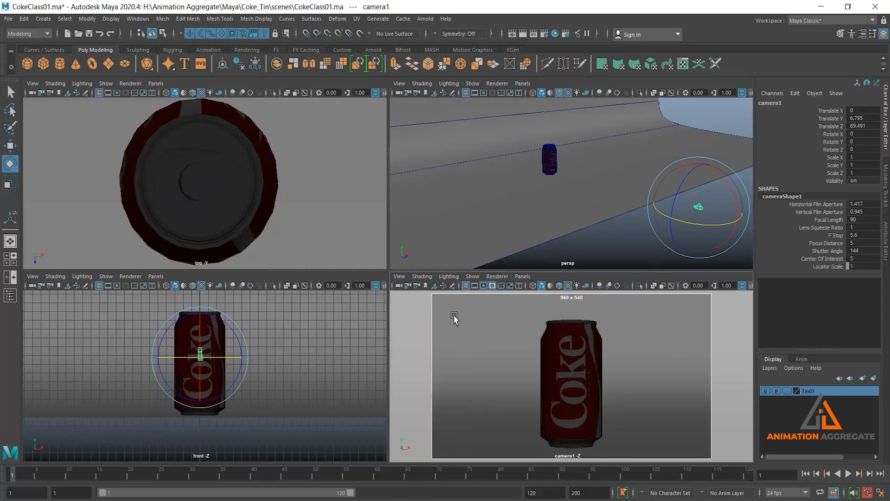
{"action": "key", "text": "space"}
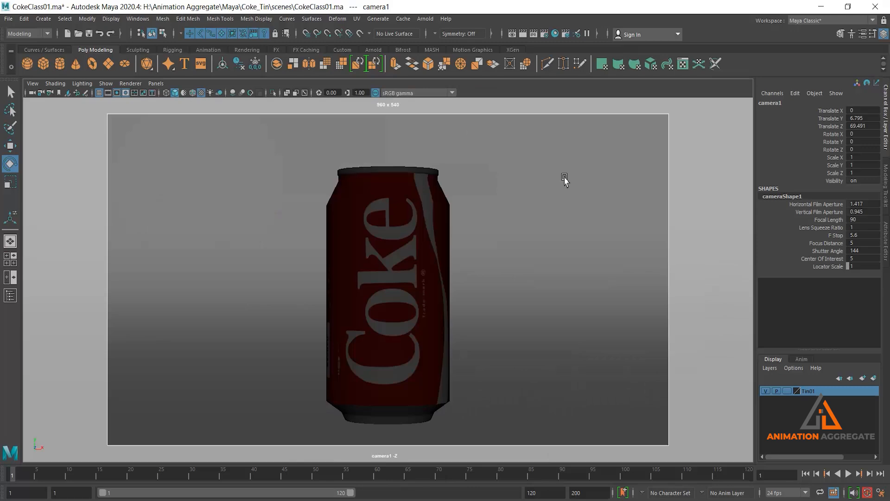
{"action": "key", "text": "space"}
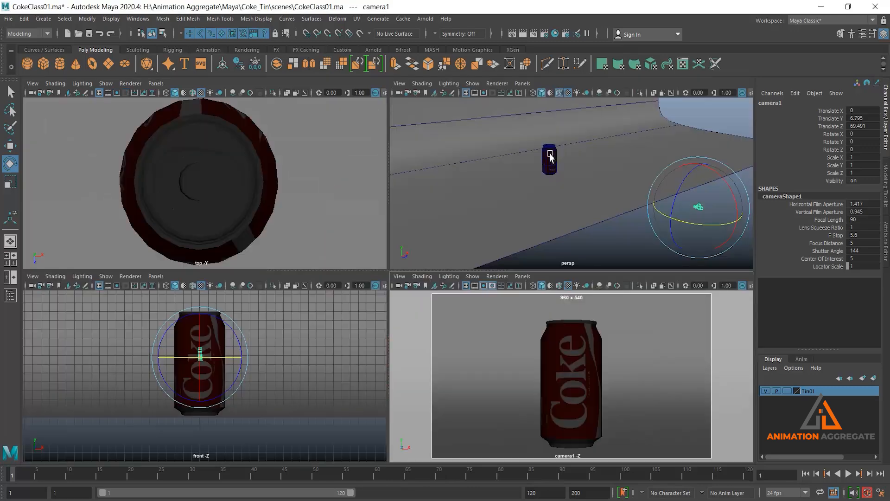
{"action": "key", "text": "space"}
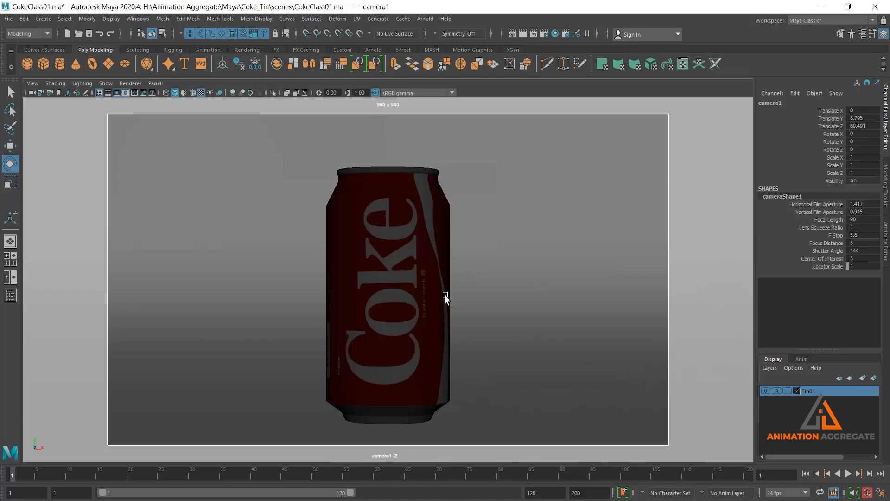
{"action": "left_click", "coordinate": [60, 93]}
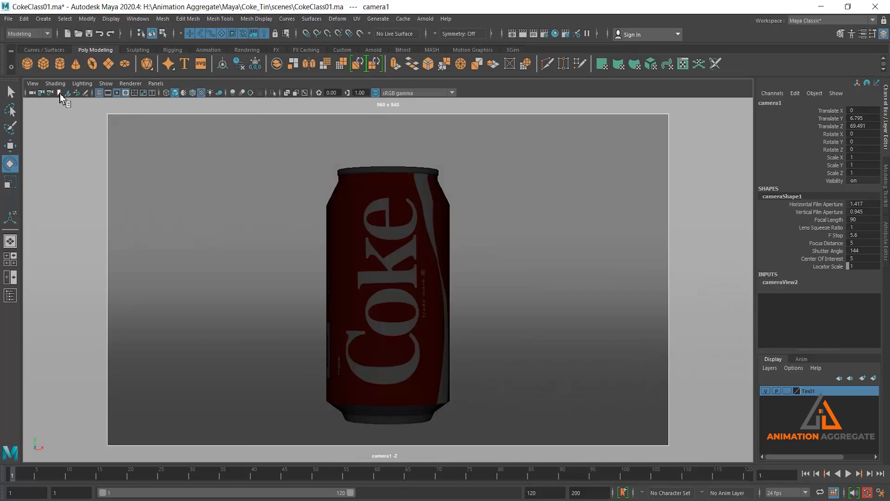
Step: Zoom and orbit the camera view away from the can, then restore the framing from the cameraView2 bookmark
{"action": "right_click", "coordinate": [59, 93]}
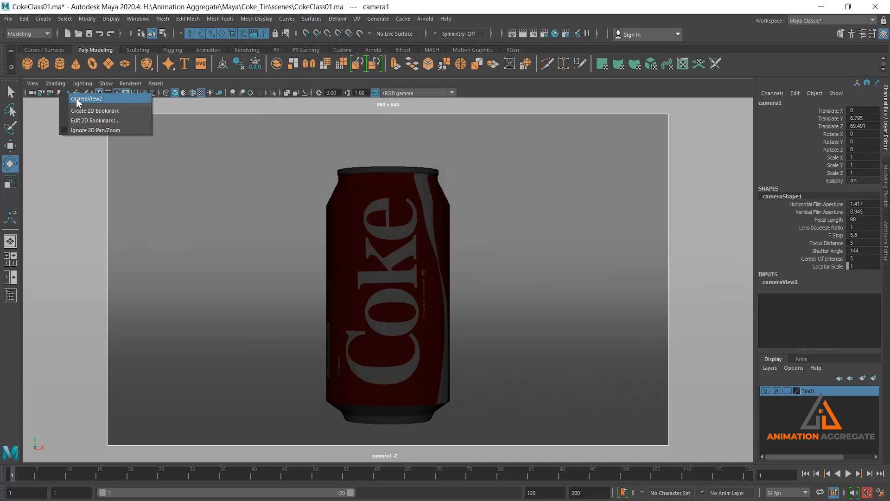
{"action": "left_click", "coordinate": [565, 297]}
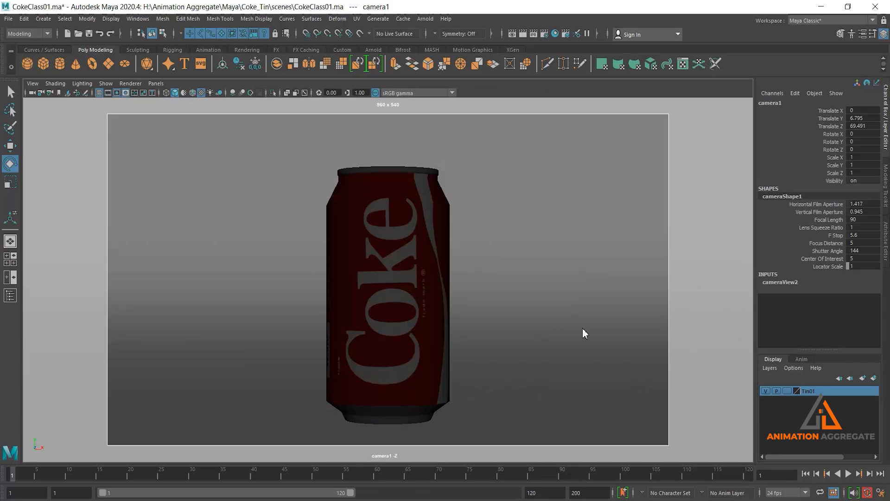
{"action": "right_click_drag", "start_coordinate": [564, 298], "coordinate": [381, 156], "text": "alt"}
{"action": "left_click_drag", "start_coordinate": [385, 246], "coordinate": [521, 334], "text": "alt"}
{"action": "right_click_drag", "start_coordinate": [292, 125], "coordinate": [112, 124], "text": "alt"}
{"action": "right_click", "coordinate": [59, 94]}
{"action": "left_click", "coordinate": [76, 98]}
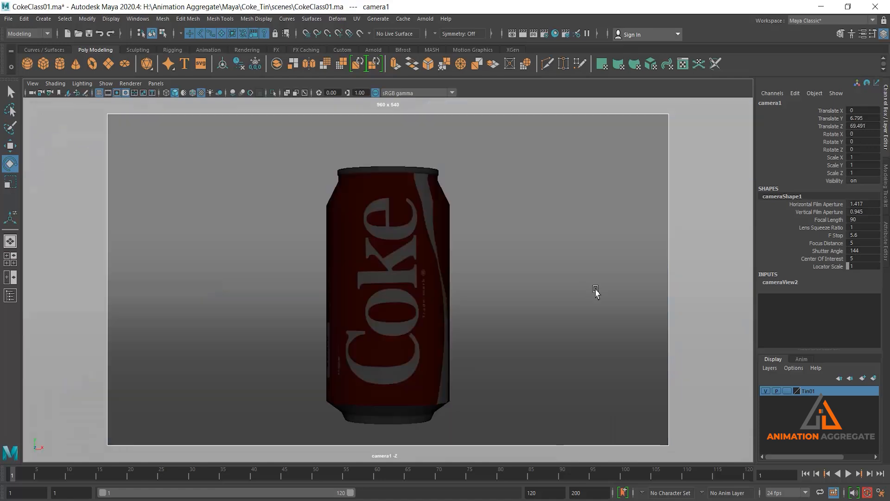
Step: Enlarge the perspective view and add an Arnold area light to the scene
{"action": "key", "text": "space"}
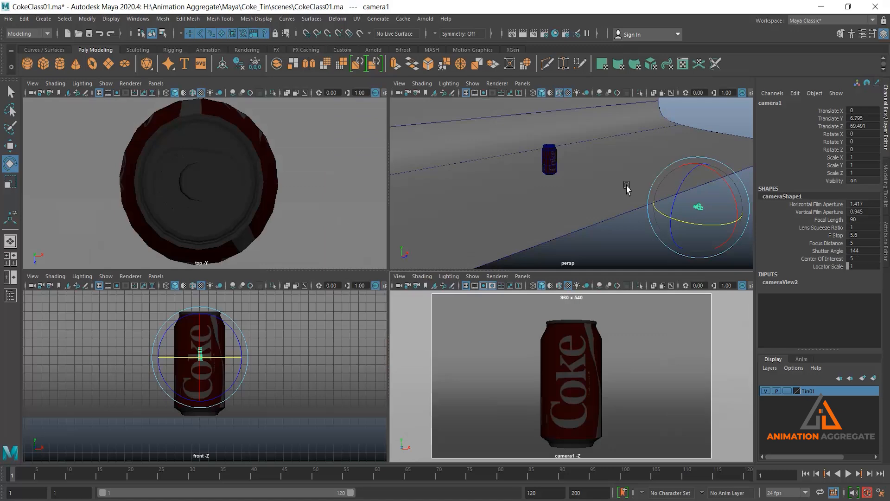
{"action": "key", "text": "space"}
{"action": "left_click_drag", "start_coordinate": [588, 206], "coordinate": [468, 278], "text": "alt"}
{"action": "left_click", "coordinate": [423, 19]}
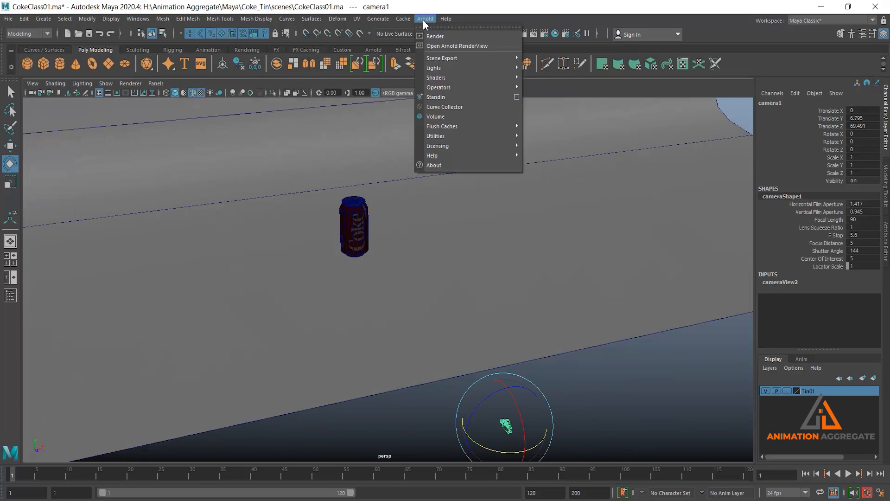
{"action": "left_click", "coordinate": [422, 19]}
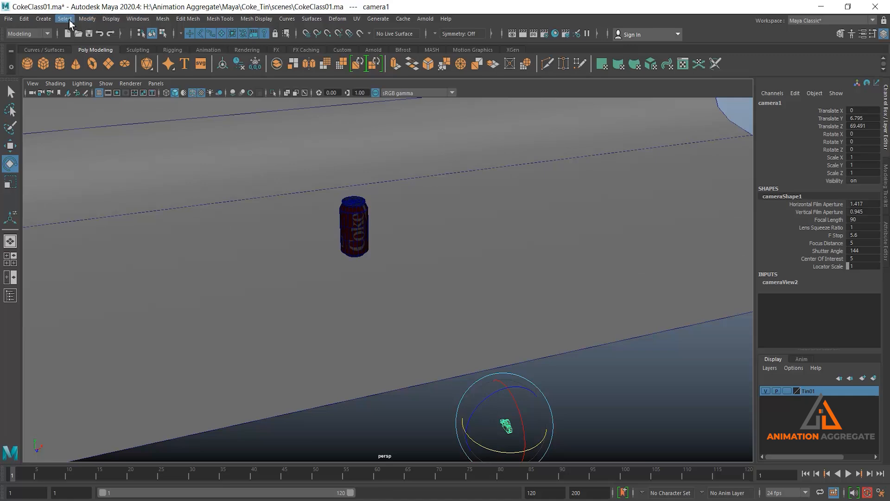
{"action": "left_click", "coordinate": [43, 18]}
{"action": "mouse_move", "coordinate": [66, 74]}
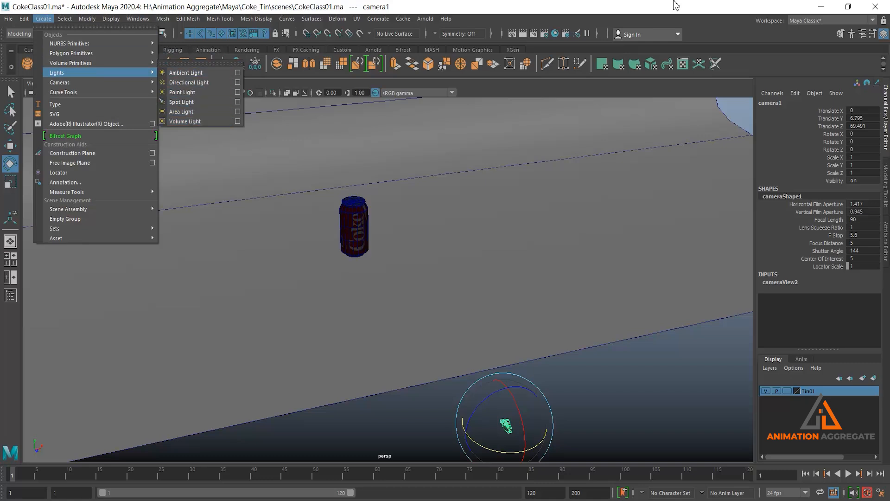
{"action": "left_click", "coordinate": [428, 19]}
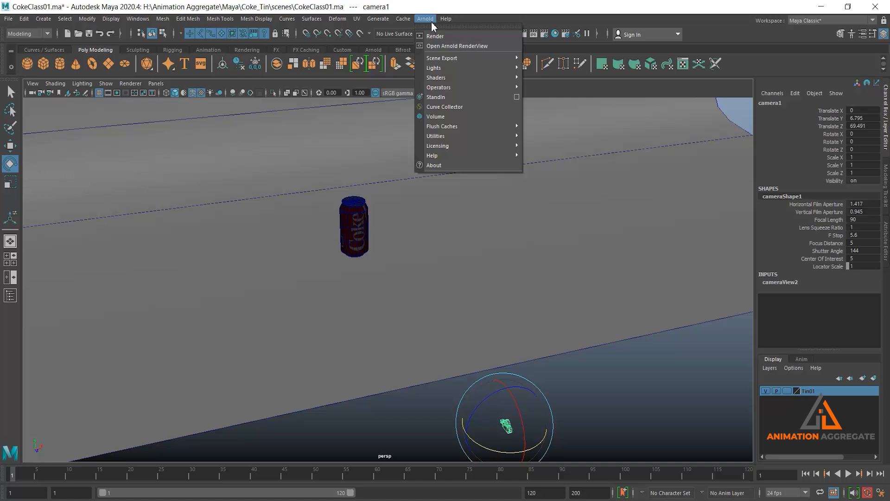
{"action": "mouse_move", "coordinate": [494, 70]}
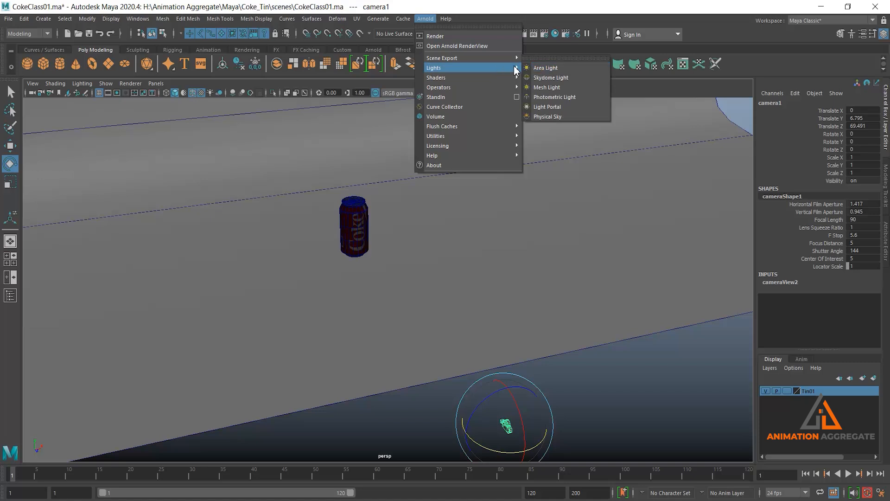
{"action": "left_click", "coordinate": [538, 68]}
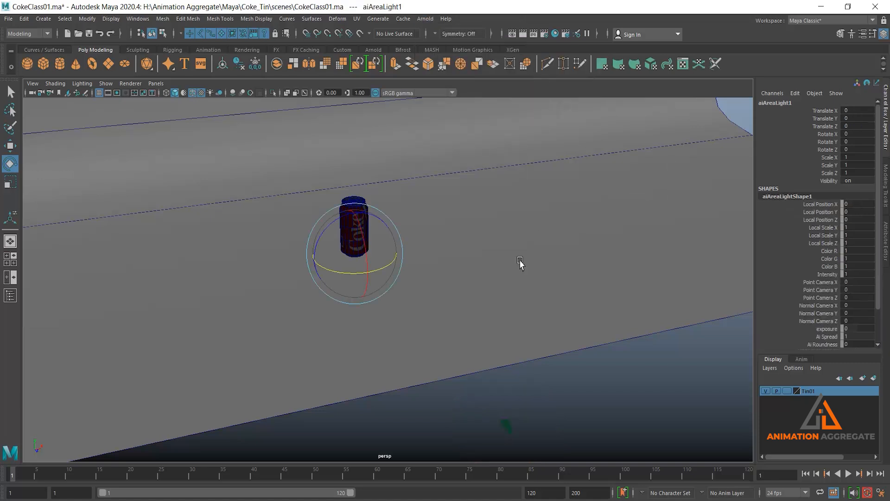
Step: Look through the new area light in the front view's panel and aim it down at the can from about -12, 19.5, 17.7
{"action": "left_click_drag", "start_coordinate": [558, 298], "coordinate": [500, 260], "text": "alt"}
{"action": "key", "text": "space"}
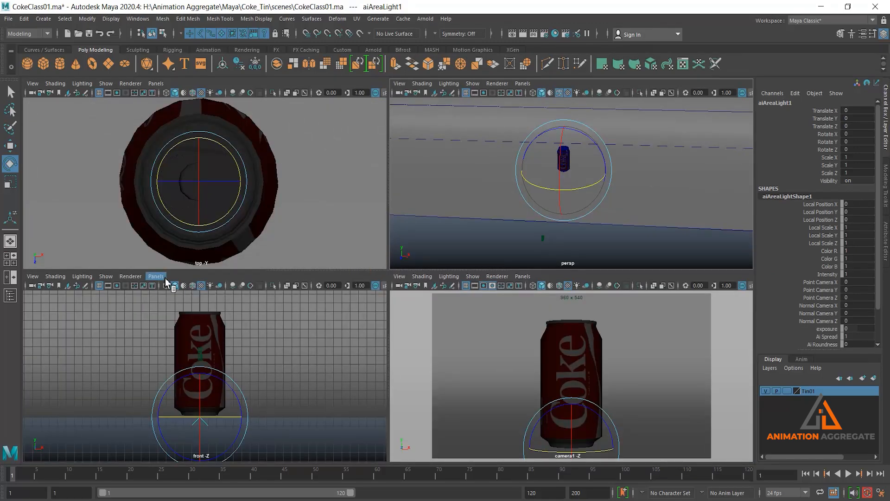
{"action": "left_click", "coordinate": [156, 276]}
{"action": "mouse_move", "coordinate": [160, 287]}
{"action": "left_click", "coordinate": [204, 315]}
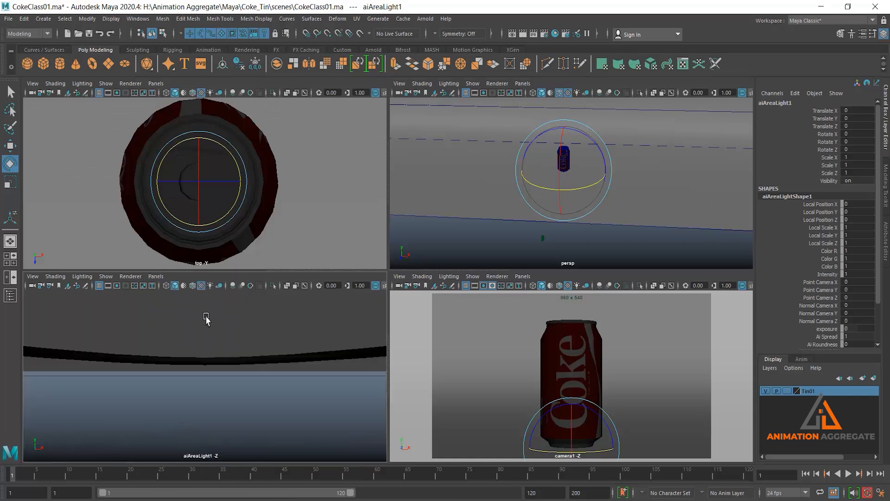
{"action": "right_click_drag", "start_coordinate": [320, 373], "coordinate": [260, 325], "text": "alt"}
{"action": "left_click_drag", "start_coordinate": [255, 354], "coordinate": [280, 354], "text": "alt"}
{"action": "right_click_drag", "start_coordinate": [280, 353], "coordinate": [271, 320], "text": "alt"}
{"action": "mouse_move", "coordinate": [271, 317]}
{"action": "middle_mouse_down", "text": "alt"}
{"action": "mouse_move", "coordinate": [276, 343]}
{"action": "mouse_move", "coordinate": [279, 332]}
{"action": "middle_mouse_up", "text": "alt"}
{"action": "left_click_drag", "start_coordinate": [252, 355], "coordinate": [257, 357], "text": "alt"}
{"action": "right_click_drag", "start_coordinate": [306, 366], "coordinate": [284, 353], "text": "alt"}
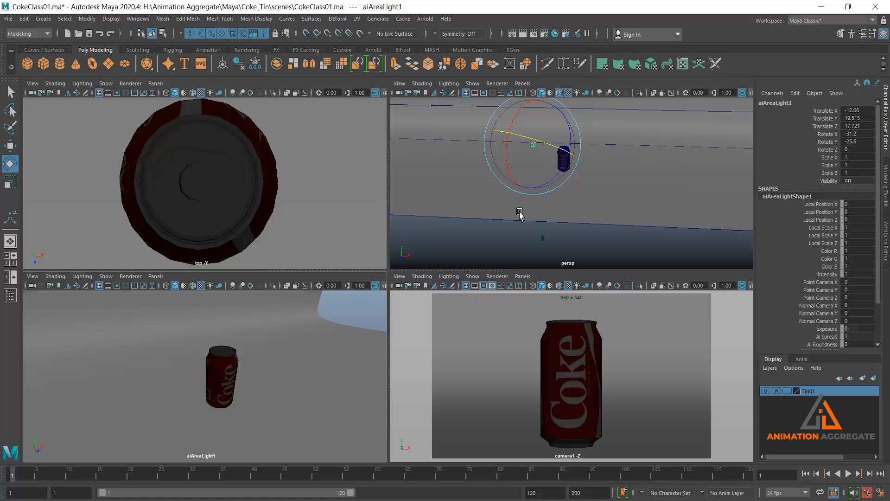
Step: Scale the area light uniformly to about 11.2 and display the camera view with all scene lights
{"action": "key", "text": "r"}
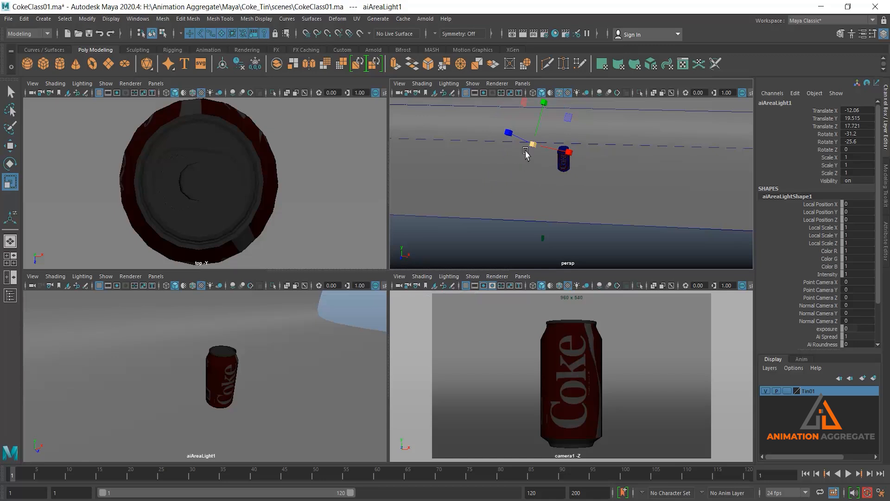
{"action": "left_click_drag", "start_coordinate": [533, 144], "coordinate": [590, 172]}
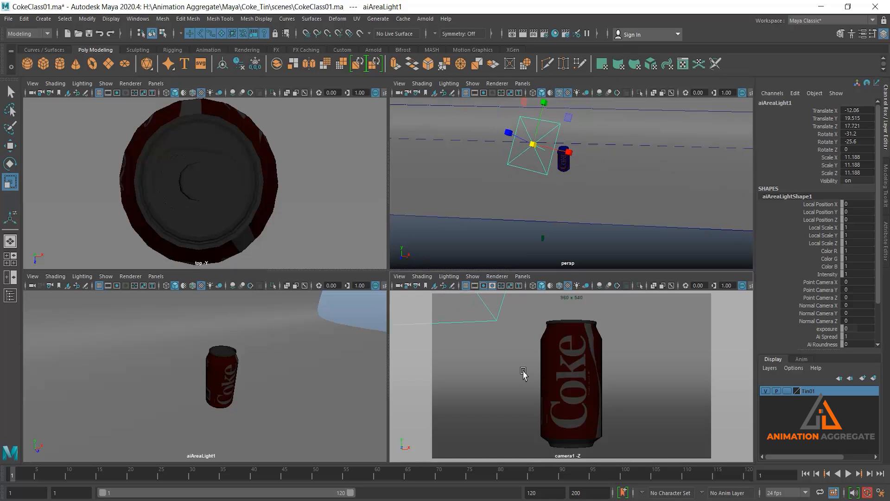
{"action": "key", "text": "7"}
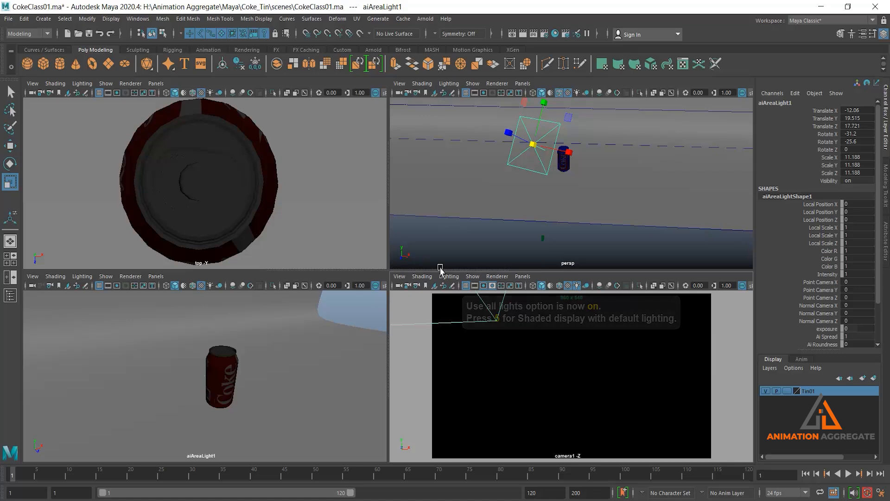
Step: Pull the area light back to about -12.5, 22, 21.2 while keeping it aimed at the can
{"action": "scroll", "coordinate": [300, 380], "scroll_direction": "down", "scroll_amount": 5}
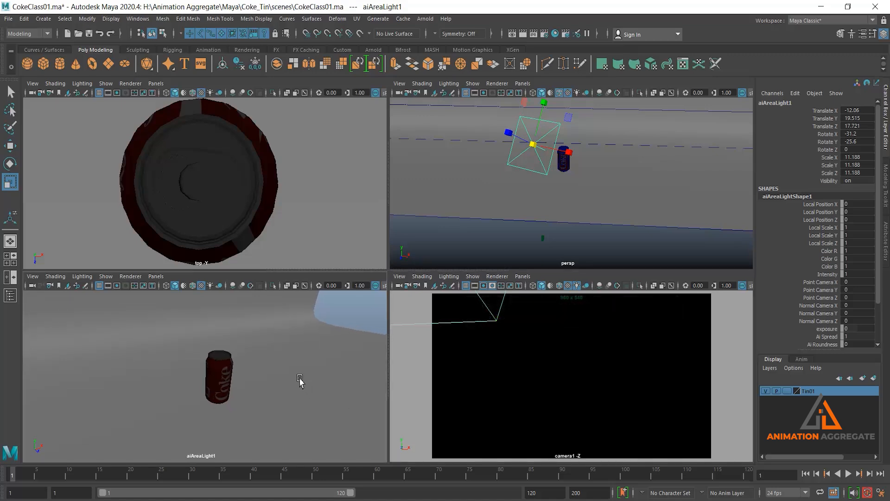
{"action": "left_click_drag", "start_coordinate": [297, 379], "coordinate": [298, 379], "text": "alt"}
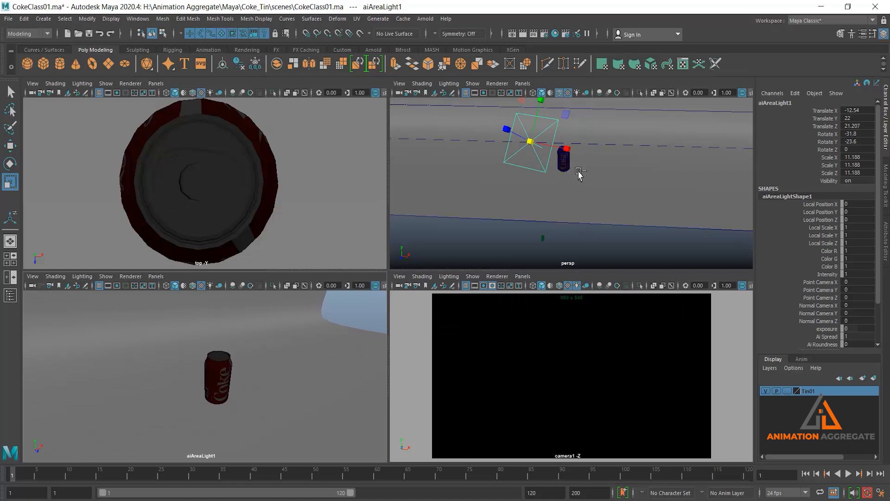
{"action": "key", "text": "ctrl+a"}
{"action": "key", "text": "ctrl+a"}
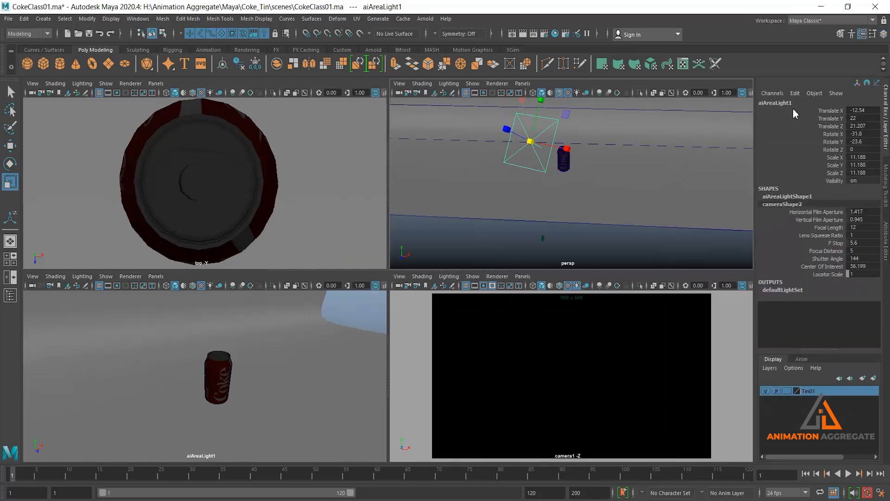
Step: Rename the area light to keyLight01
{"action": "left_click", "coordinate": [788, 103]}
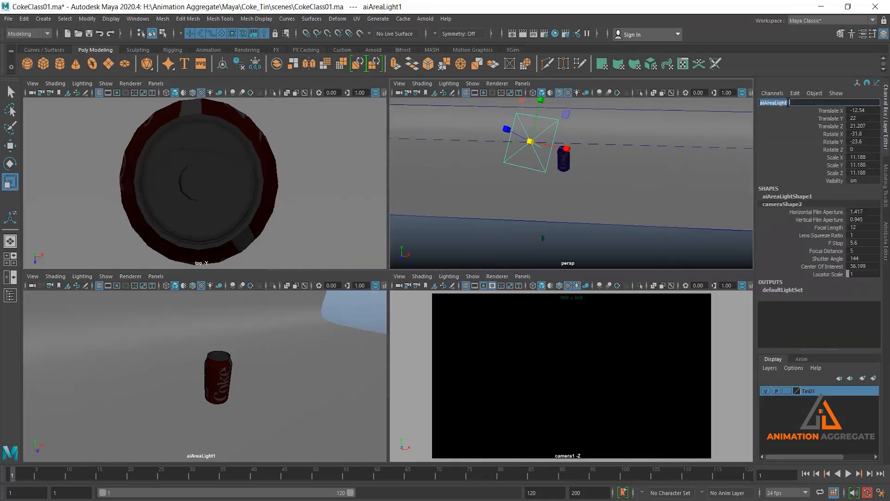
{"action": "type", "text": "ke"}
{"action": "type", "text": "v"}
{"action": "type", "text": "Light"}
{"action": "type", "text": "01"}
{"action": "key", "text": "Return"}
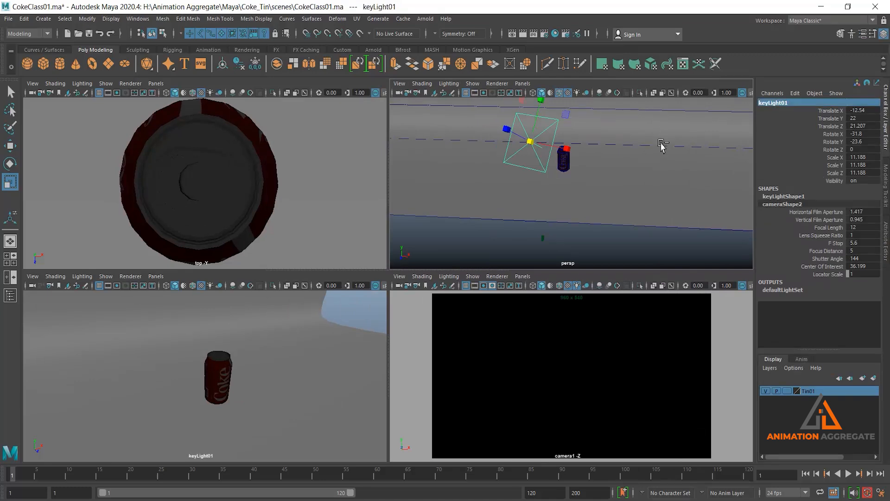
Step: Open the key light's shape attributes and set its exposure to 12
{"action": "key", "text": "ctrl+a"}
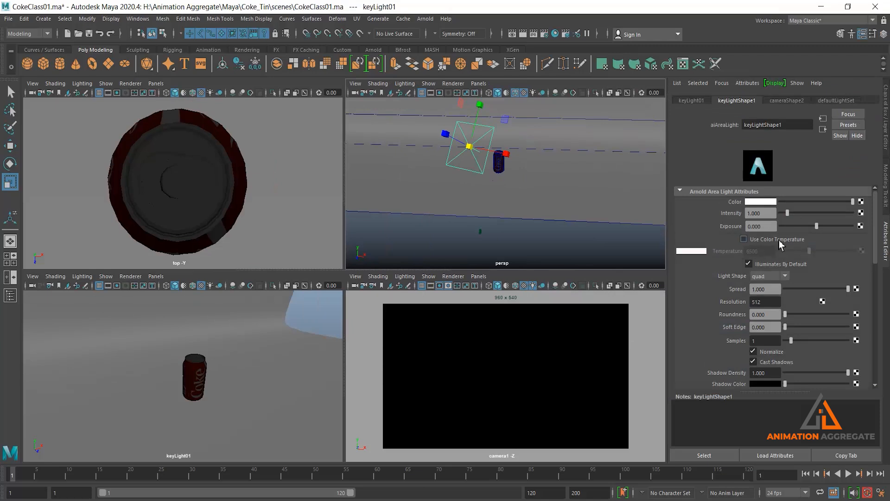
{"action": "left_click", "coordinate": [775, 212]}
{"action": "left_click", "coordinate": [771, 227]}
{"action": "type", "text": "2"}
{"action": "key", "text": "Return"}
{"action": "type", "text": "10"}
{"action": "key", "text": "Return"}
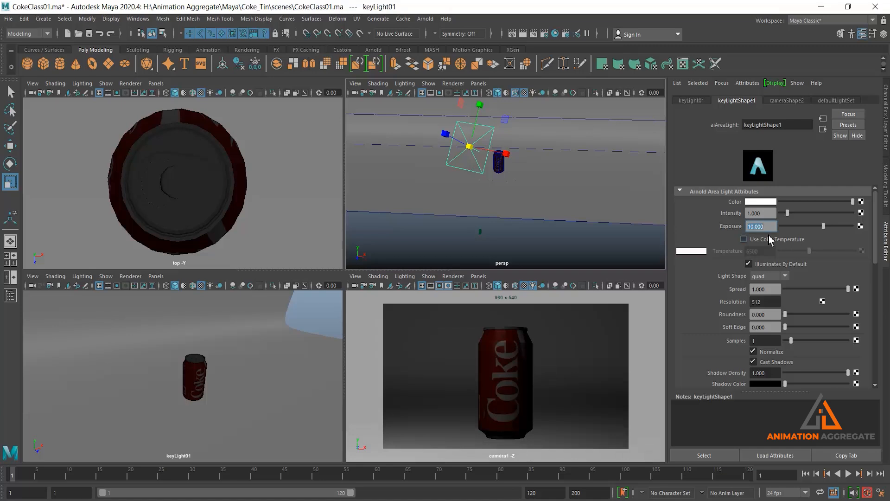
{"action": "type", "text": "12"}
{"action": "key", "text": "Return"}
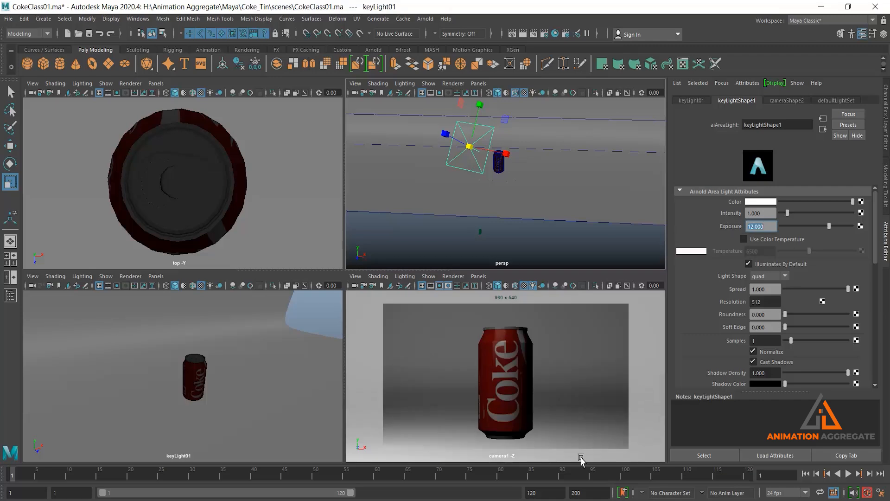
Step: Enable color temperature on the key light and shift it to a cool bluish value of about 10565
{"action": "left_click", "coordinate": [771, 231]}
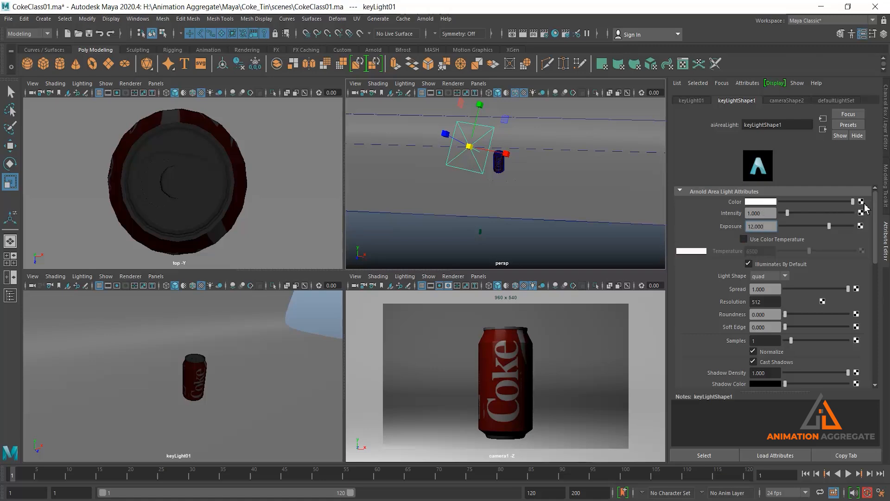
{"action": "left_click", "coordinate": [777, 241]}
{"action": "left_click", "coordinate": [770, 251]}
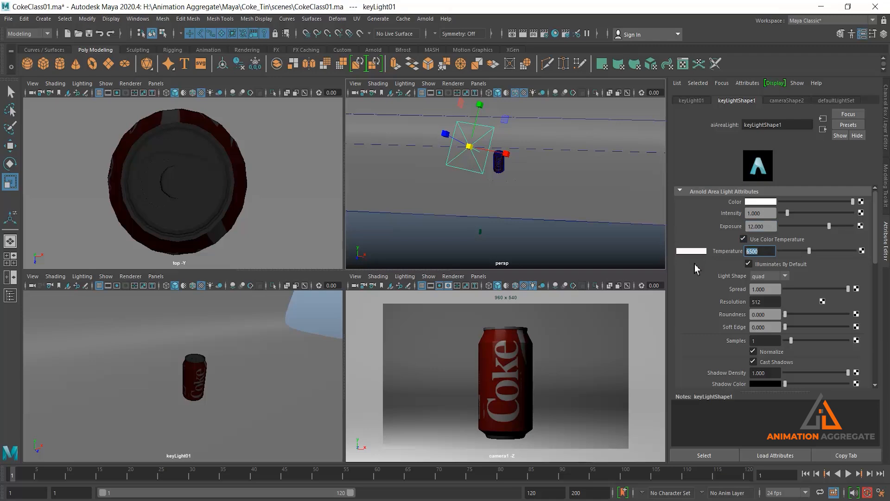
{"action": "left_click_drag", "start_coordinate": [810, 253], "coordinate": [831, 246]}
Step: Assign a new Lambert material to the curved backdrop plane and darken its color to near black
{"action": "left_click", "coordinate": [590, 342]}
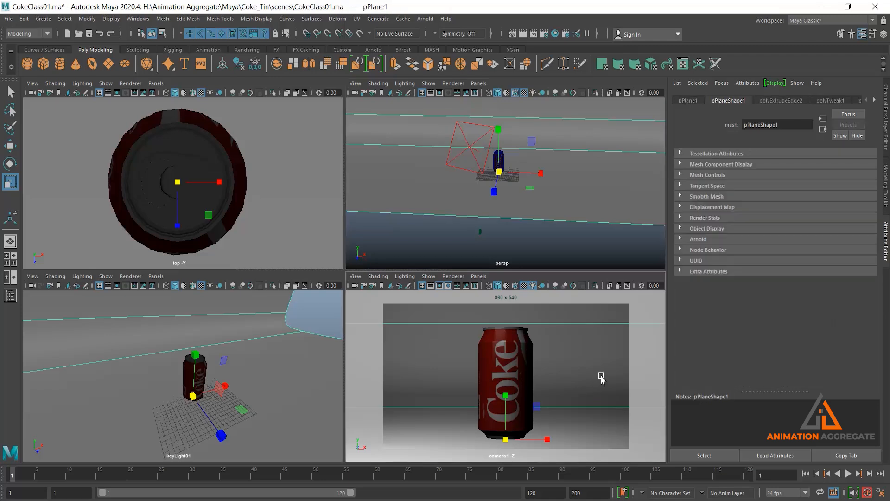
{"action": "right_click", "coordinate": [592, 322]}
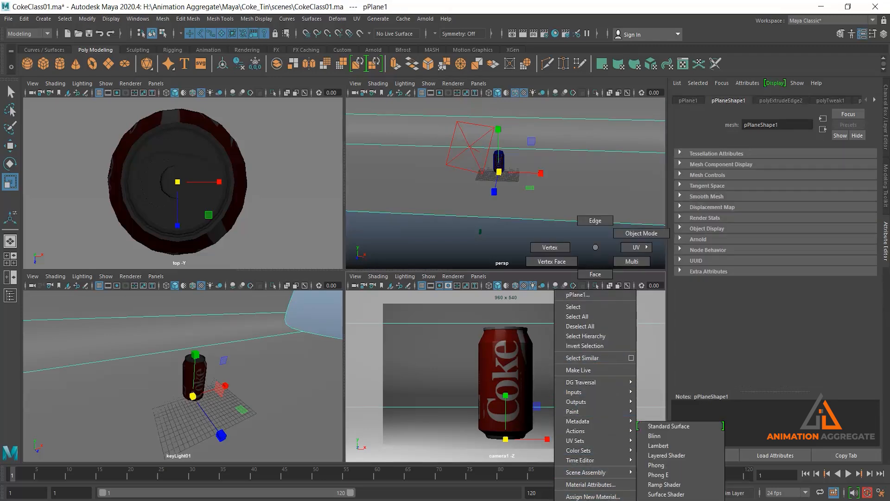
{"action": "left_click", "coordinate": [592, 496]}
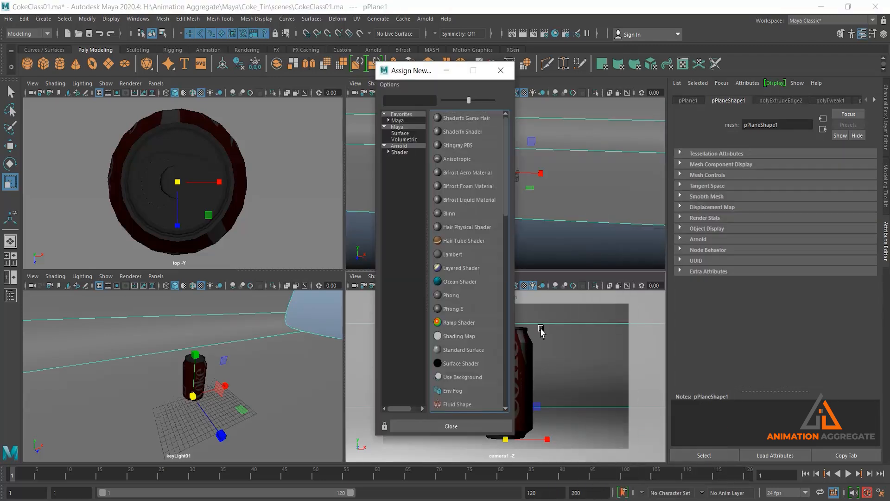
{"action": "left_click", "coordinate": [400, 133]}
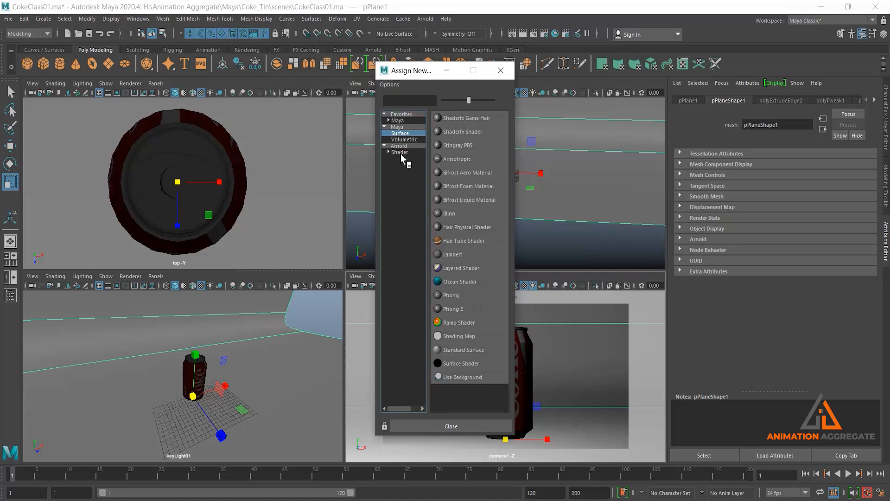
{"action": "left_click", "coordinate": [452, 255]}
{"action": "left_click_drag", "start_coordinate": [797, 211], "coordinate": [786, 214]}
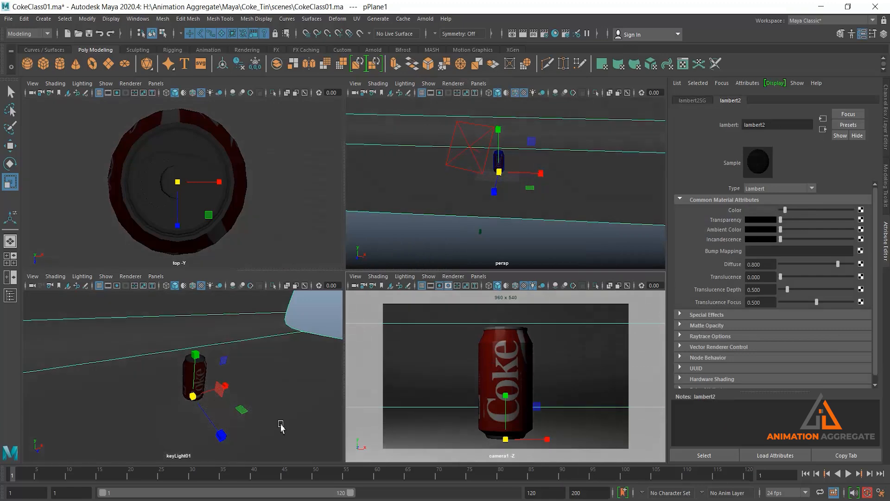
Step: Swing the key light slightly around the can through its own view and set its exposure to 14
{"action": "left_click_drag", "start_coordinate": [280, 391], "coordinate": [272, 390], "text": "alt"}
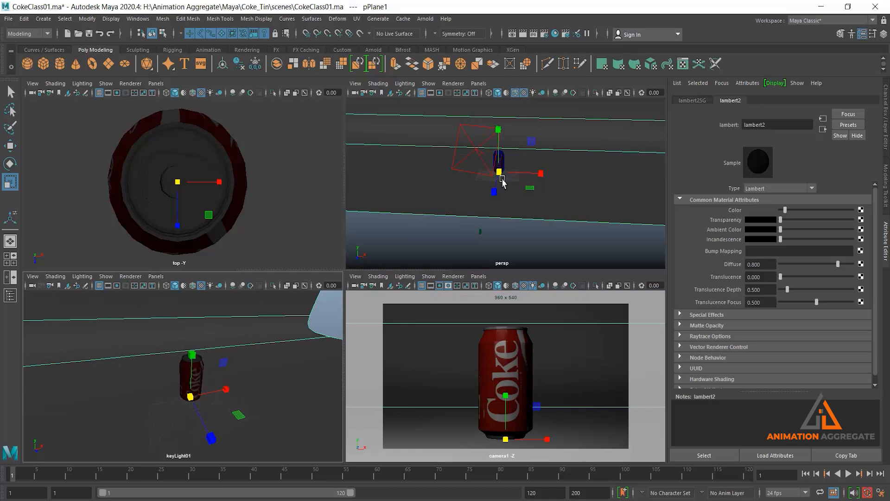
{"action": "left_click", "coordinate": [478, 154]}
{"action": "left_click_drag", "start_coordinate": [769, 226], "coordinate": [697, 219]}
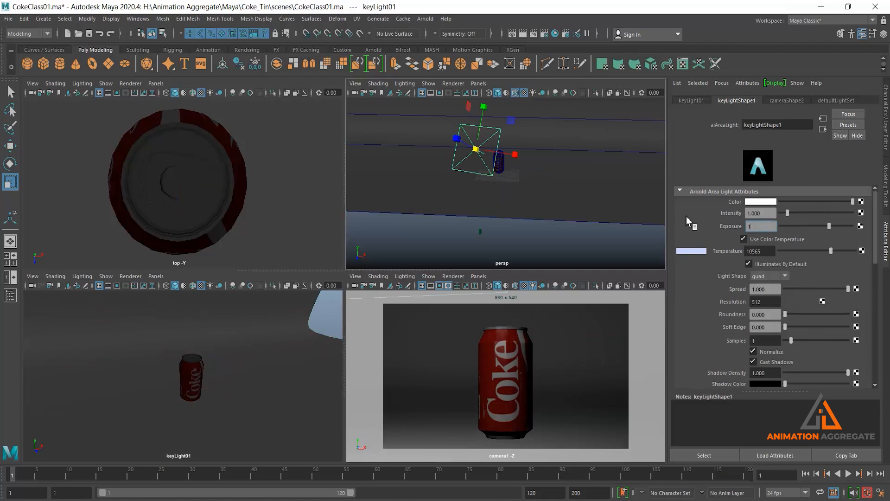
{"action": "type", "text": "14"}
{"action": "key", "text": "Return"}
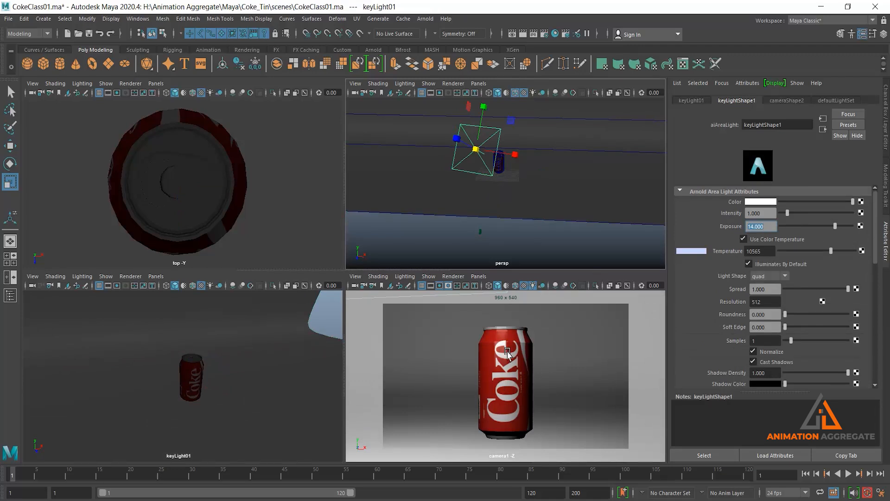
Step: Save the scene and duplicate the key light
{"action": "key", "text": "ctrl+s"}
{"action": "key", "text": "ctrl+d"}
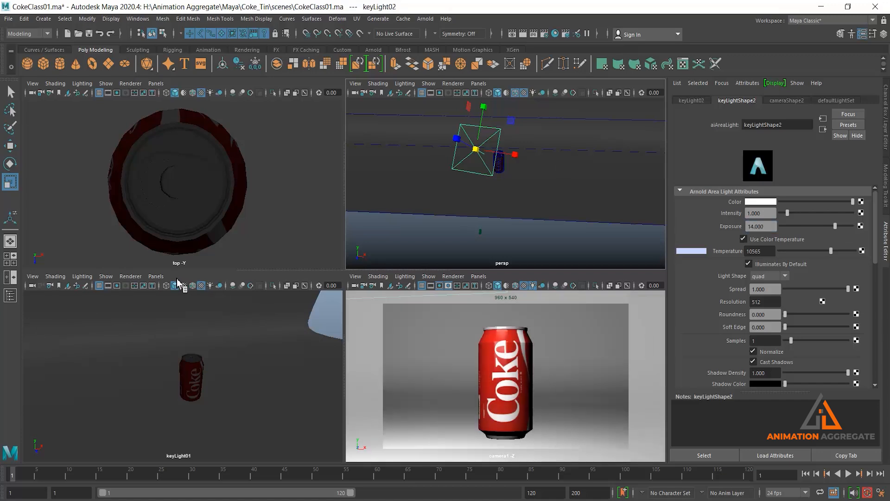
Step: Look through the duplicated light keyLight02 and swing it around to the opposite side of the can
{"action": "left_click", "coordinate": [159, 276]}
{"action": "left_click", "coordinate": [163, 312]}
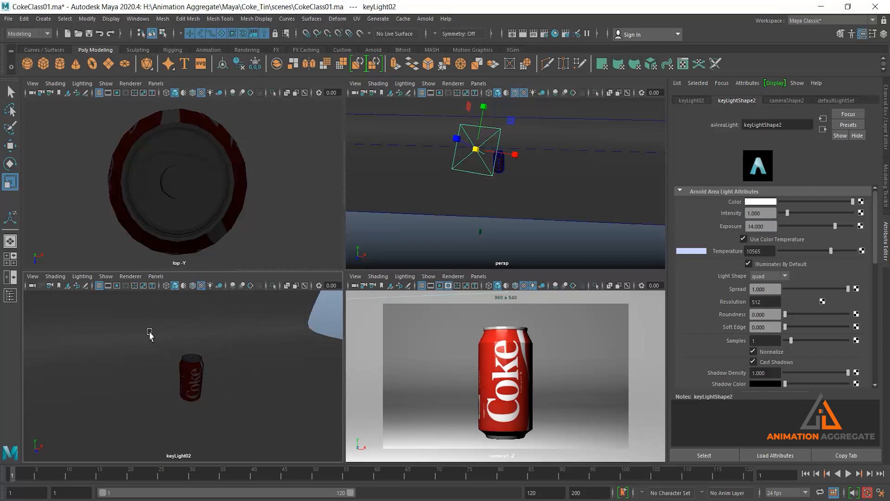
{"action": "mouse_move", "coordinate": [252, 360]}
{"action": "left_mouse_down", "text": "alt"}
{"action": "mouse_move", "coordinate": [184, 361]}
{"action": "mouse_move", "coordinate": [232, 369]}
{"action": "left_mouse_up", "text": "alt"}
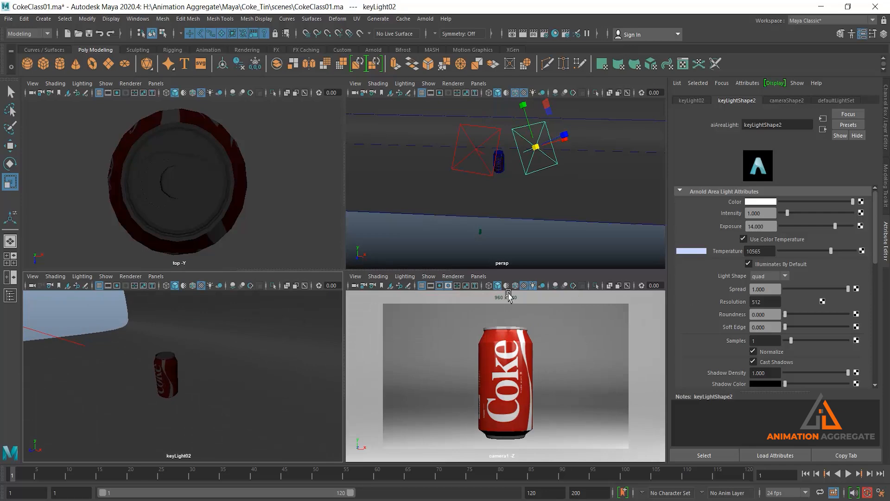
Step: Set keyLight02's exposure to 10 and warm its color temperature to about 3174
{"action": "left_click", "coordinate": [769, 226]}
{"action": "type", "text": "10"}
{"action": "key", "text": "Return"}
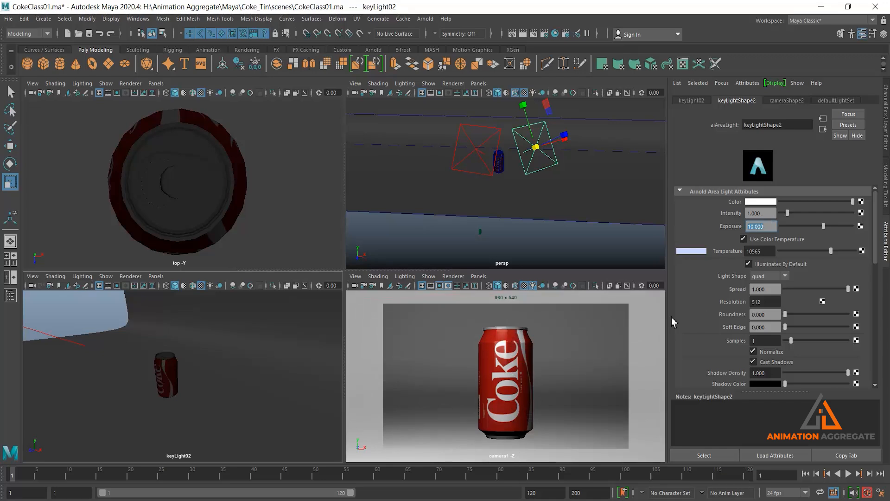
{"action": "left_click", "coordinate": [801, 250]}
{"action": "left_click_drag", "start_coordinate": [801, 253], "coordinate": [794, 253]}
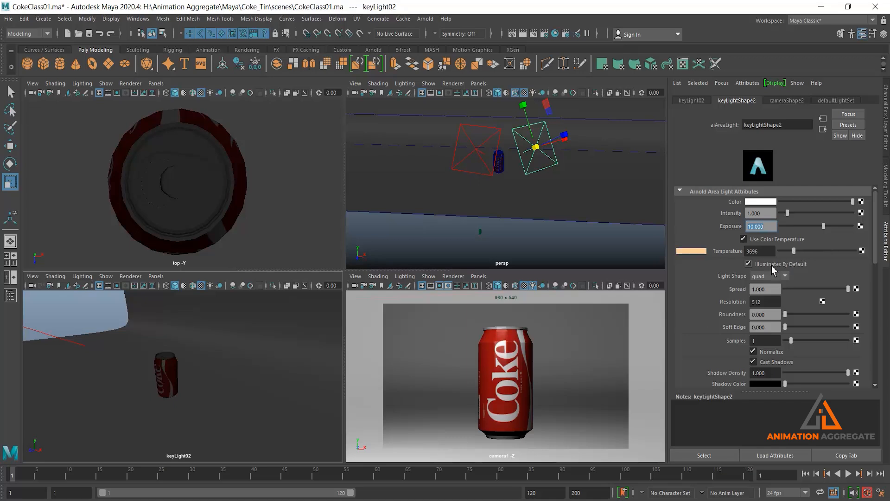
{"action": "left_click", "coordinate": [788, 254]}
{"action": "left_click_drag", "start_coordinate": [787, 251], "coordinate": [790, 251]}
Step: Render the can with both lights in the Arnold RenderView, stopping once the lighting can be judged
{"action": "left_click", "coordinate": [513, 37]}
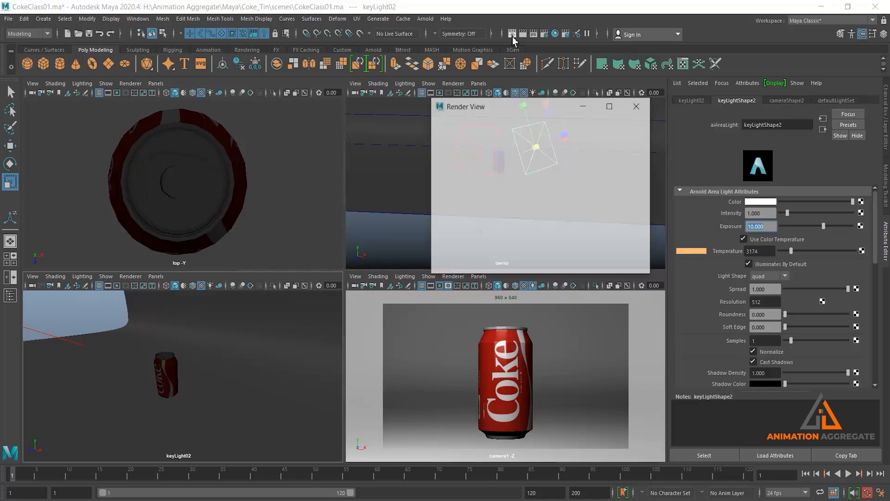
{"action": "left_click", "coordinate": [638, 105]}
{"action": "left_click", "coordinate": [425, 19]}
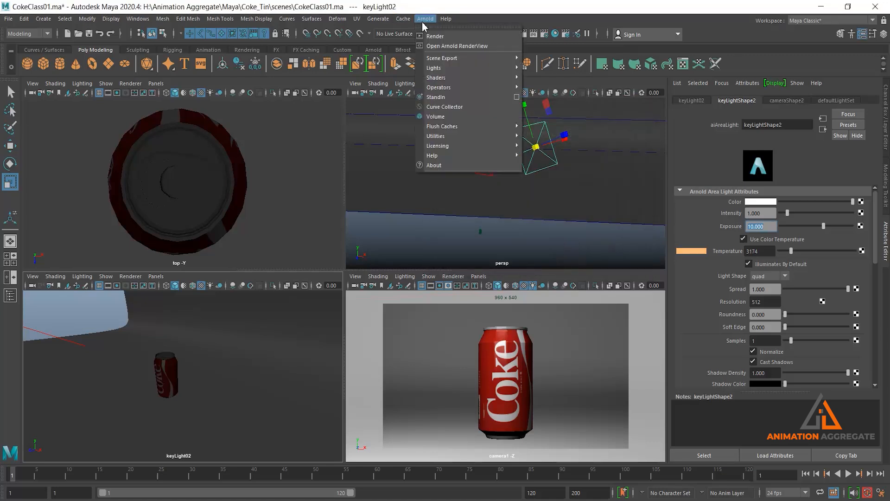
{"action": "left_click", "coordinate": [456, 46]}
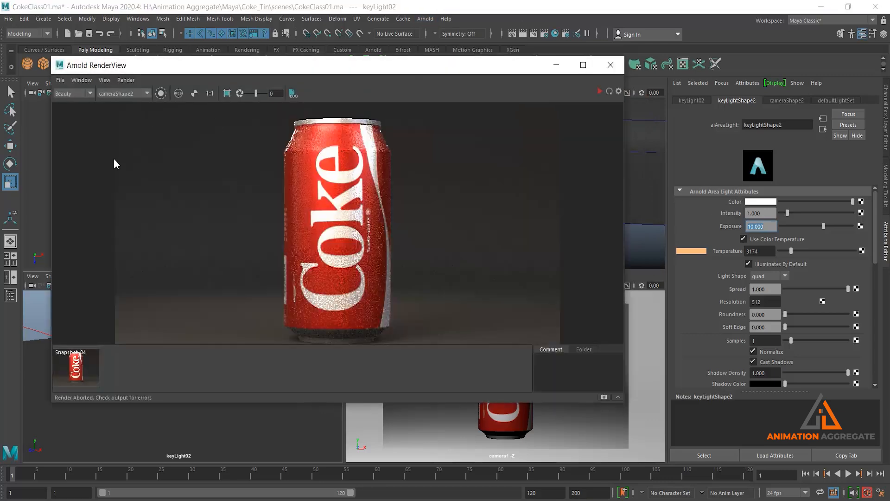
{"action": "left_click", "coordinate": [599, 92]}
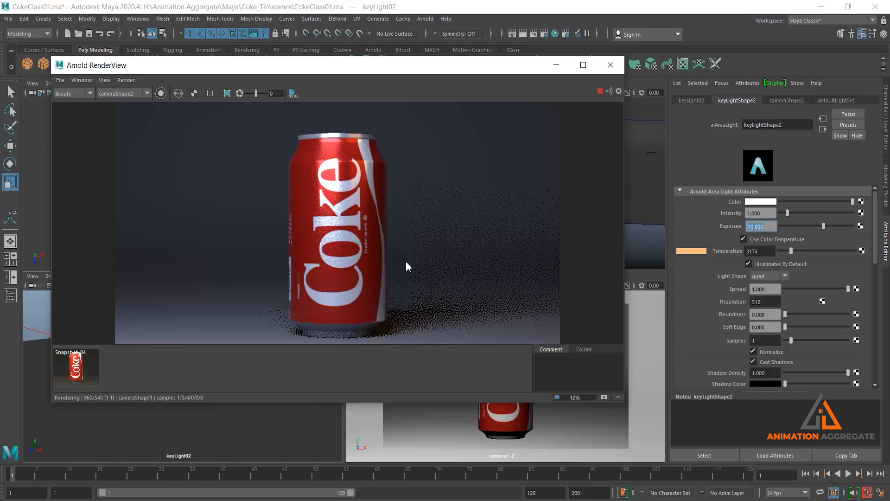
{"action": "left_click", "coordinate": [600, 91]}
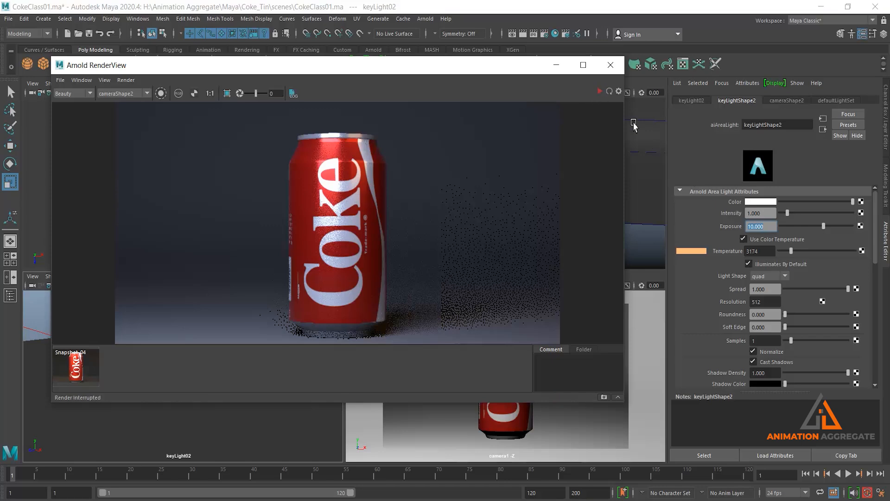
Step: Minimize the render window and lower keyLight01's color temperature to about 8043
{"action": "left_click", "coordinate": [556, 65]}
{"action": "left_click", "coordinate": [484, 154]}
{"action": "left_click_drag", "start_coordinate": [819, 252], "coordinate": [817, 252]}
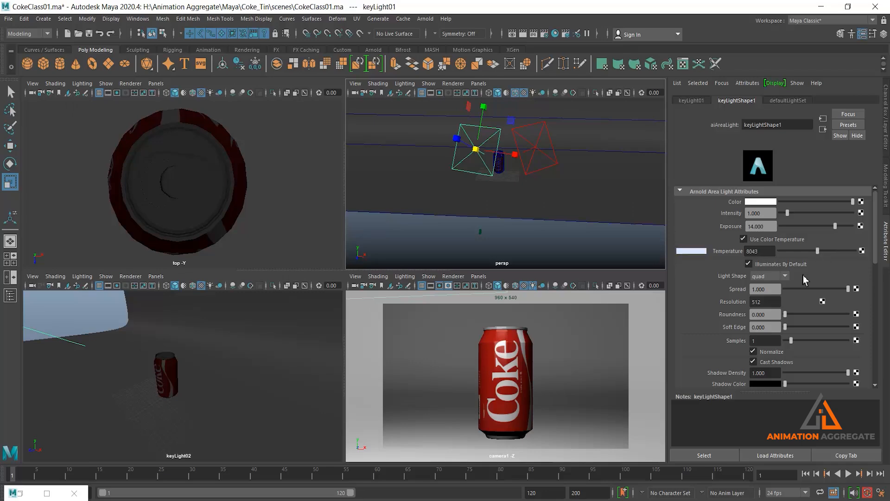
Step: Set keyLight02's exposure to 12 and its color temperature to a deep orange of about 1783
{"action": "left_click", "coordinate": [542, 157]}
{"action": "left_click_drag", "start_coordinate": [769, 226], "coordinate": [685, 213]}
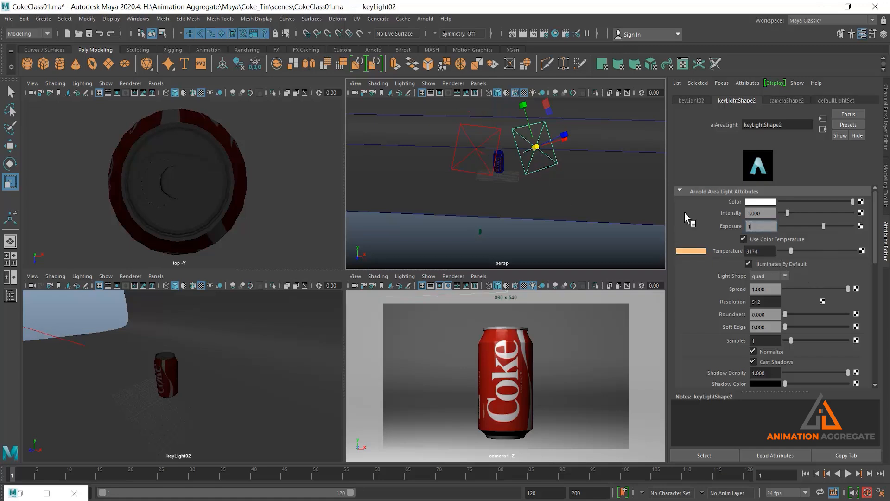
{"action": "type", "text": "12"}
{"action": "key", "text": "Return"}
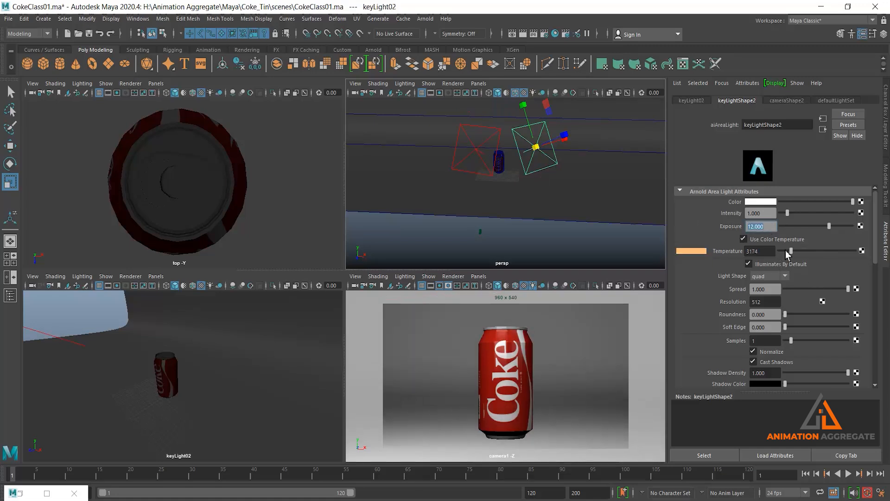
{"action": "mouse_move", "coordinate": [787, 252]}
{"action": "left_mouse_down"}
{"action": "mouse_move", "coordinate": [777, 254]}
{"action": "mouse_move", "coordinate": [785, 249]}
{"action": "left_mouse_up"}
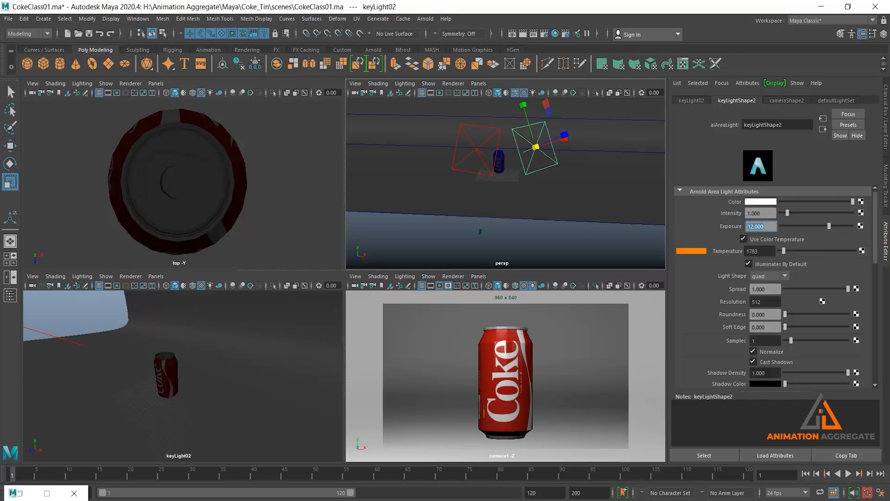
Step: Restart the Arnold render and adjust keyLight02's color temperature to about 2826 while it runs
{"action": "left_click", "coordinate": [46, 493]}
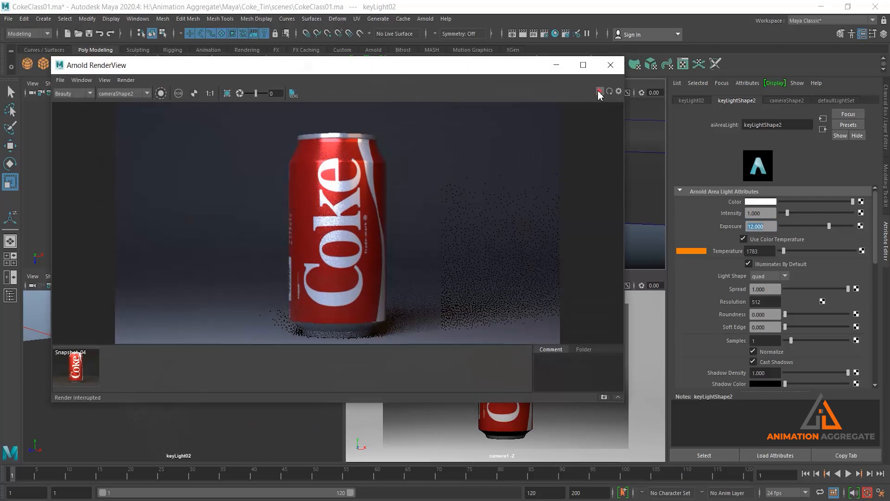
{"action": "left_click", "coordinate": [600, 92]}
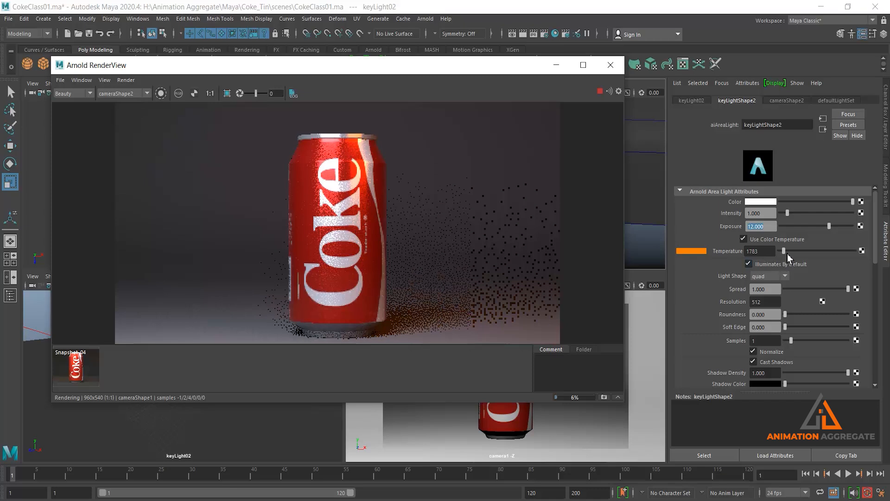
{"action": "mouse_move", "coordinate": [788, 258]}
{"action": "left_mouse_down"}
{"action": "mouse_move", "coordinate": [804, 255]}
{"action": "mouse_move", "coordinate": [789, 254]}
{"action": "left_mouse_up"}
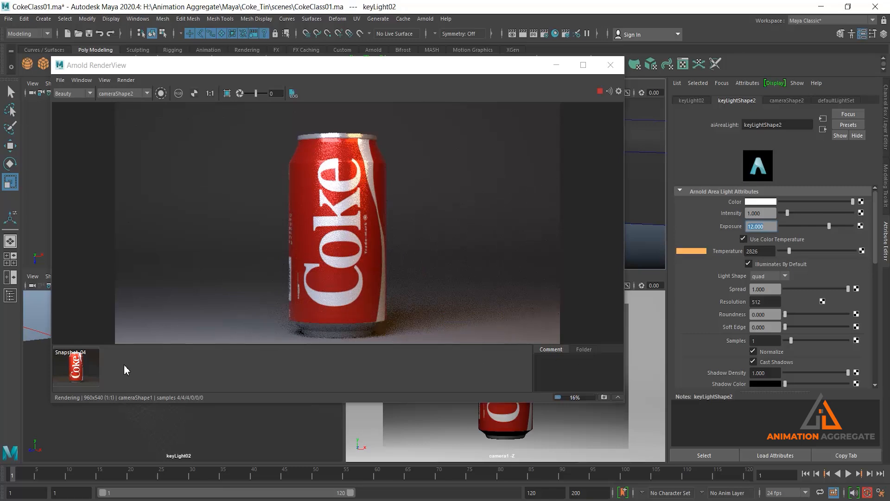
Step: Delete the stored snapshot from the Arnold RenderView, stop the render and minimize its window
{"action": "right_click", "coordinate": [59, 367]}
{"action": "left_click", "coordinate": [103, 383]}
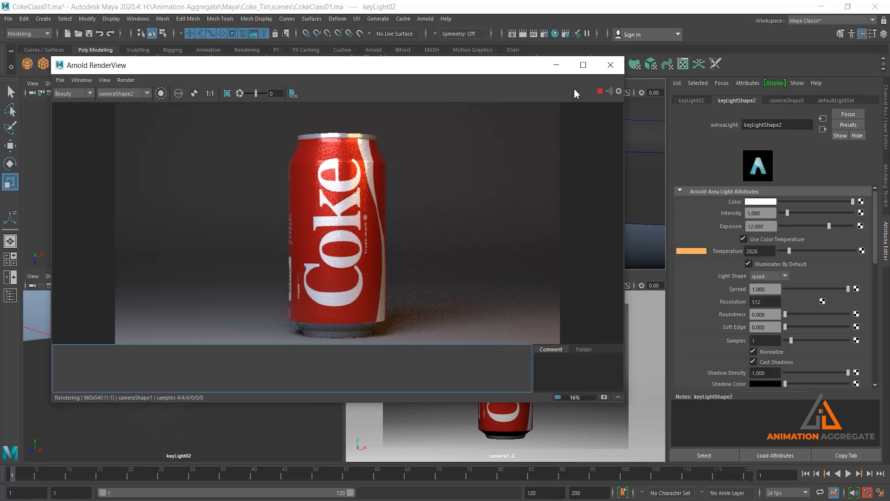
{"action": "left_click", "coordinate": [599, 91]}
{"action": "left_click", "coordinate": [556, 66]}
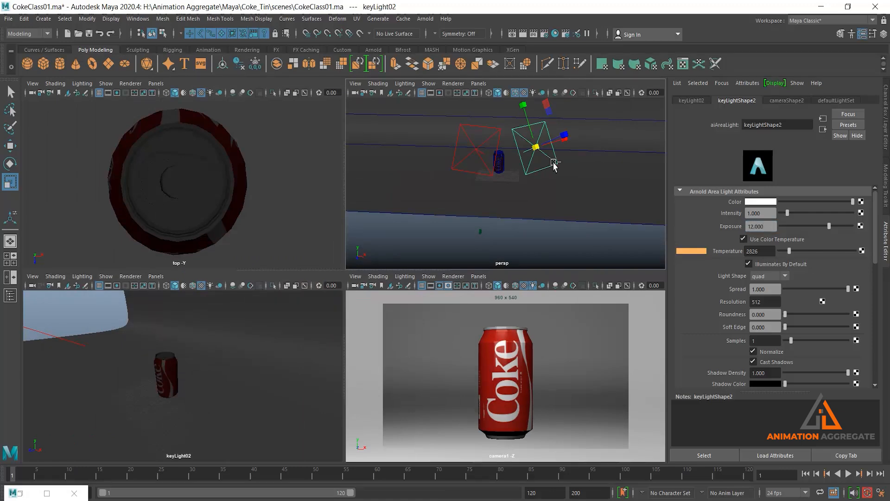
Step: Duplicate keyLight02 and, looking through the copy, swing it high behind the can to face the camera side
{"action": "key", "text": "ctrl+d"}
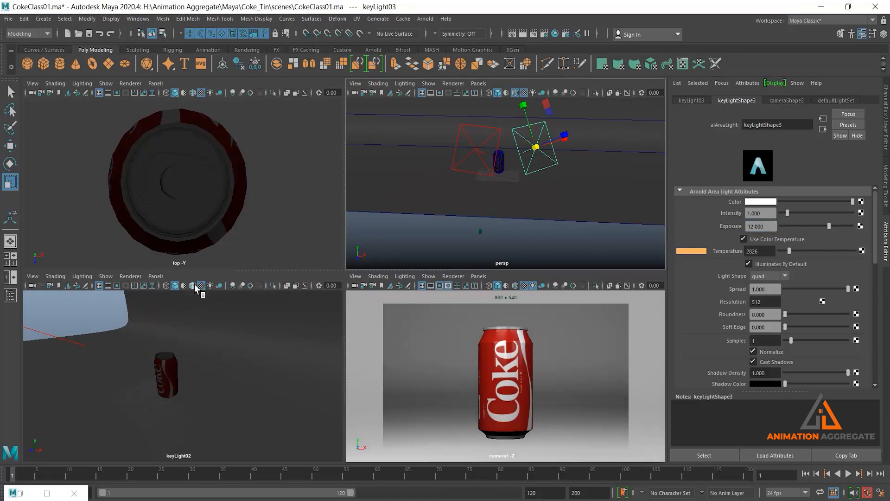
{"action": "left_click", "coordinate": [162, 277]}
{"action": "left_click", "coordinate": [174, 316]}
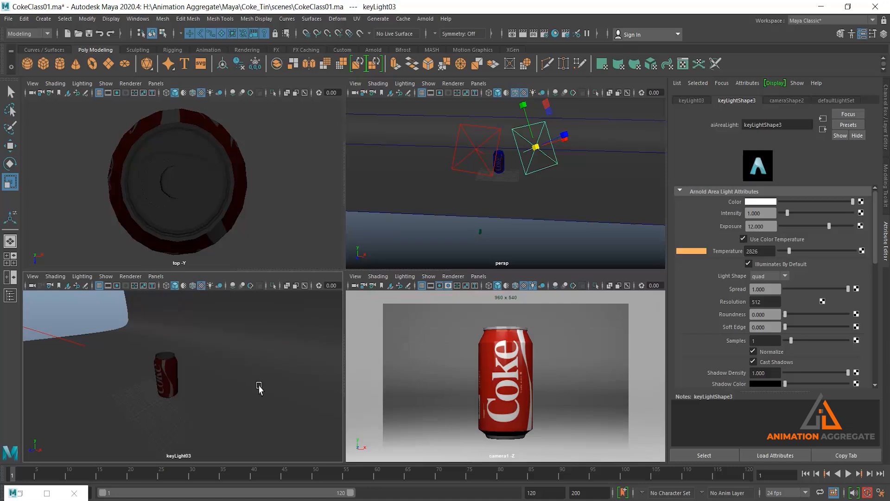
{"action": "left_click_drag", "start_coordinate": [272, 377], "coordinate": [130, 386], "text": "alt"}
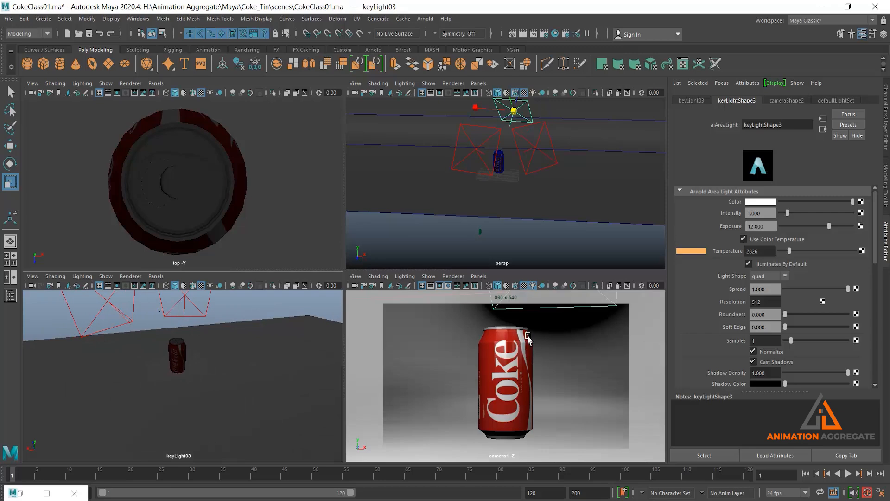
Step: Restart the Arnold render with the third light and move the render window clear of the light's view
{"action": "left_click", "coordinate": [20, 492]}
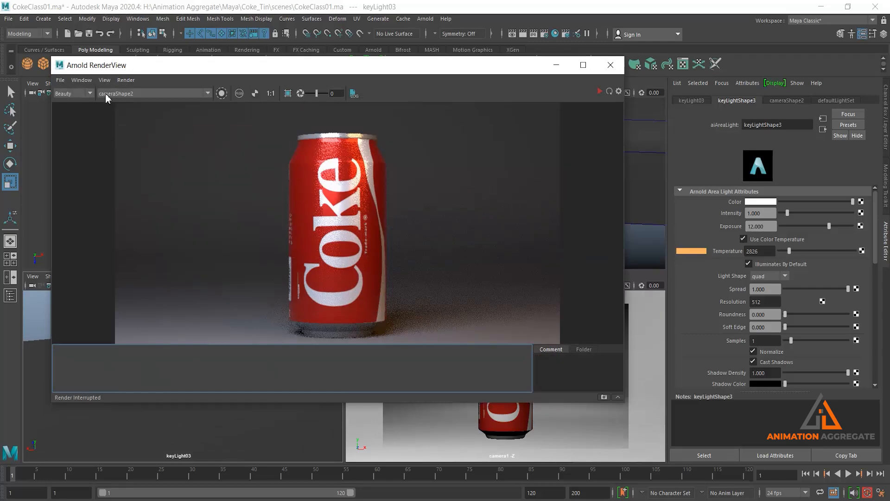
{"action": "left_click", "coordinate": [606, 91]}
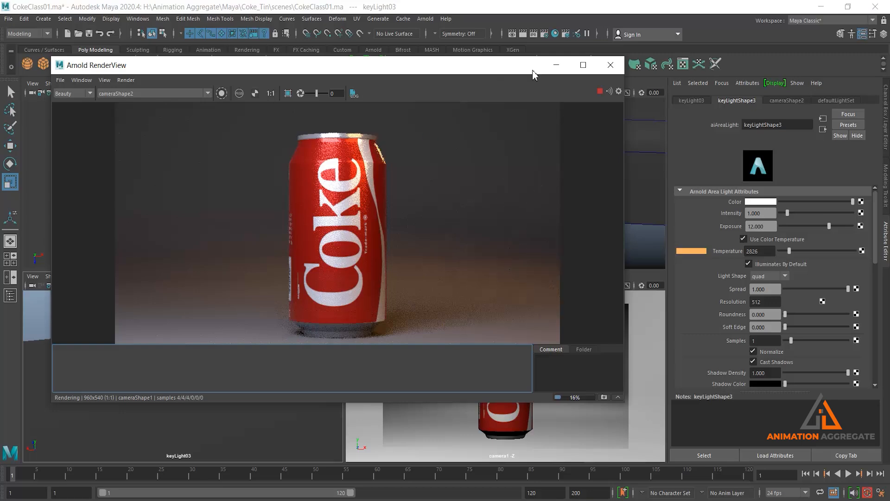
{"action": "left_click_drag", "start_coordinate": [501, 71], "coordinate": [708, 68]}
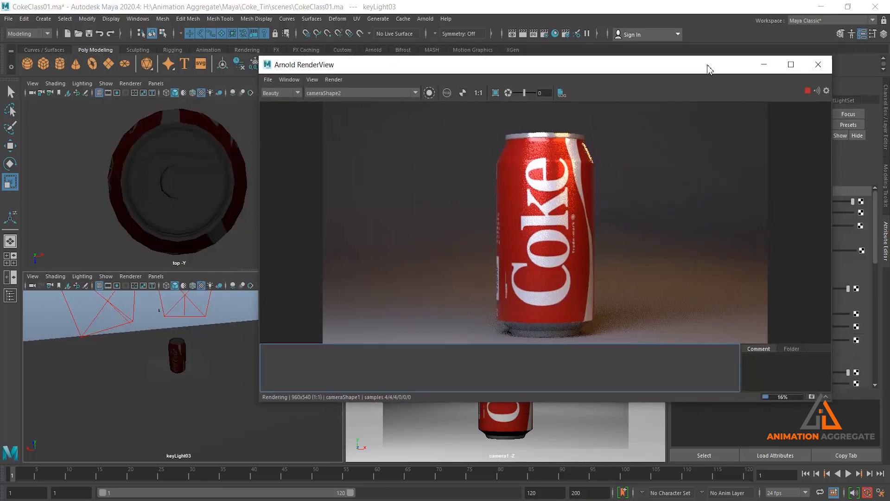
Step: Lower keyLight03 behind the can through its own view and pull it slightly farther back
{"action": "mouse_move", "coordinate": [182, 361]}
{"action": "left_mouse_down", "text": "alt"}
{"action": "mouse_move", "coordinate": [223, 366]}
{"action": "mouse_move", "coordinate": [208, 344]}
{"action": "mouse_move", "coordinate": [194, 360]}
{"action": "left_mouse_up", "text": "alt"}
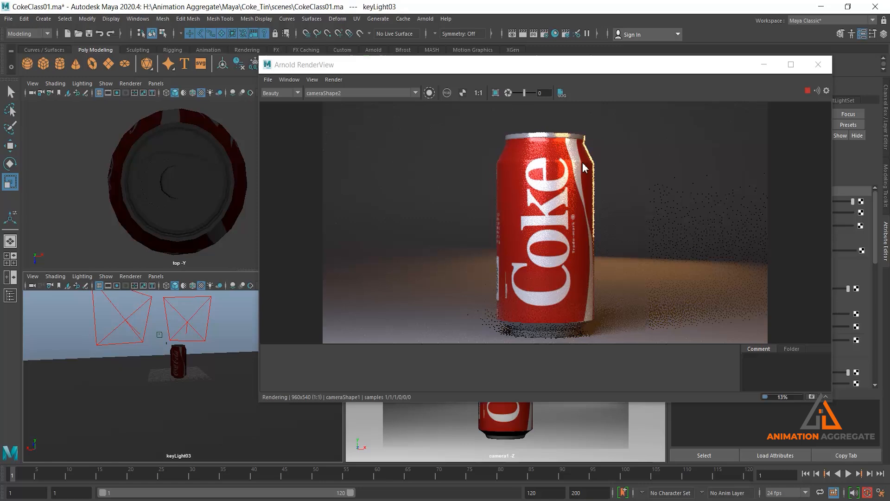
{"action": "left_click_drag", "start_coordinate": [199, 363], "coordinate": [194, 366], "text": "alt"}
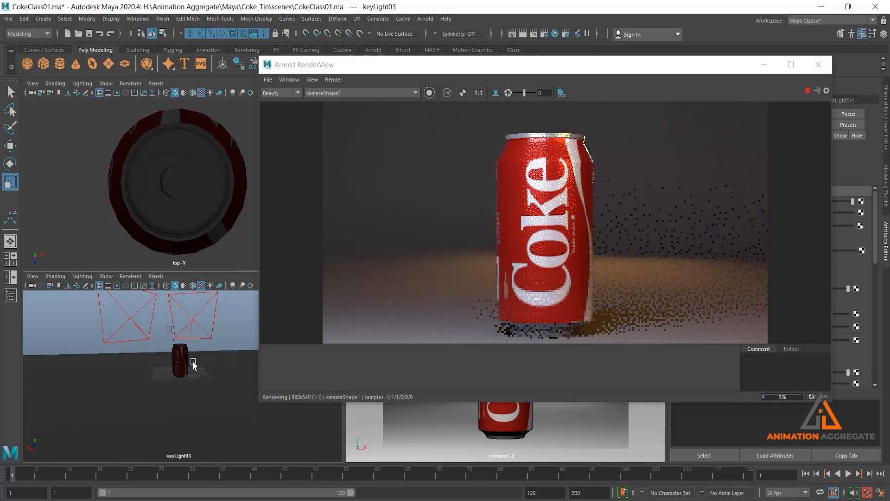
{"action": "left_click_drag", "start_coordinate": [193, 361], "coordinate": [191, 362], "text": "alt"}
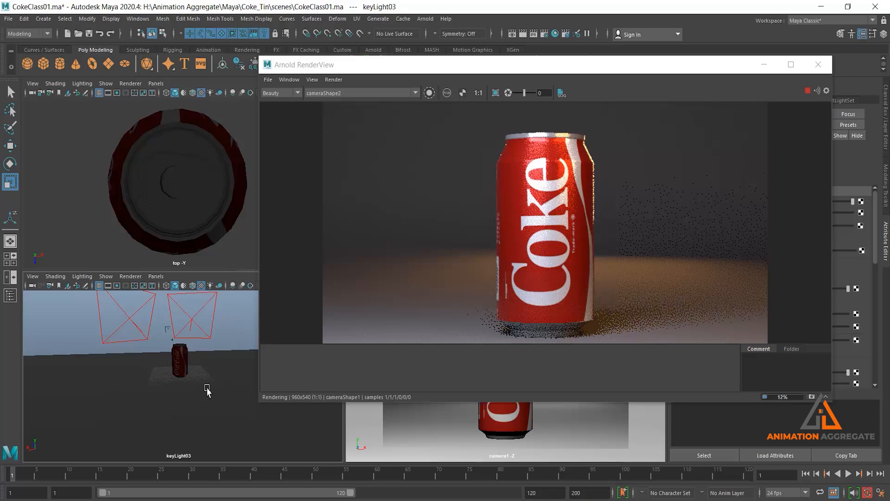
{"action": "scroll", "coordinate": [211, 343], "scroll_direction": "down", "scroll_amount": 3}
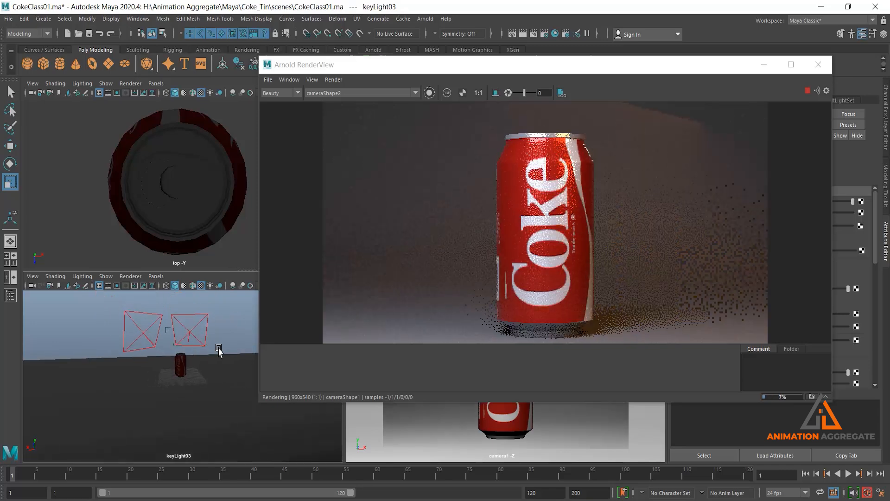
{"action": "left_click_drag", "start_coordinate": [218, 348], "coordinate": [223, 343], "text": "alt"}
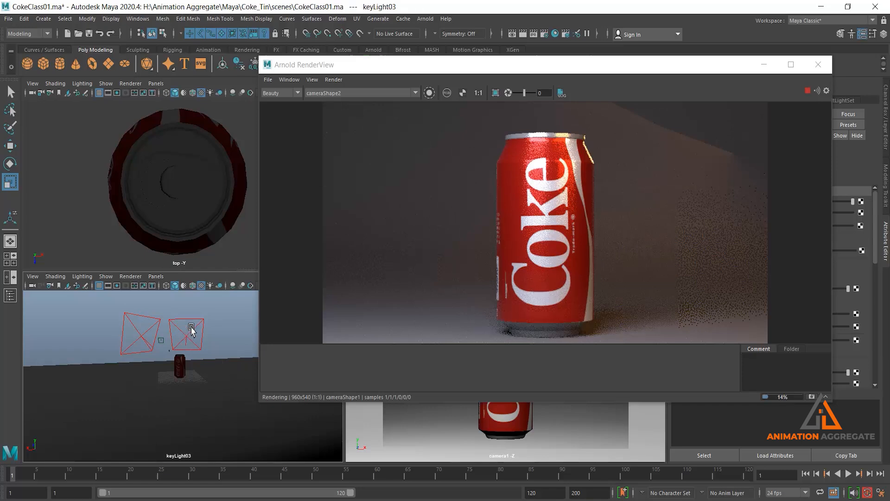
Step: Move keyLight03 gradually closer to the can through its own view while the render updates
{"action": "scroll", "coordinate": [197, 344], "scroll_direction": "up", "scroll_amount": 1}
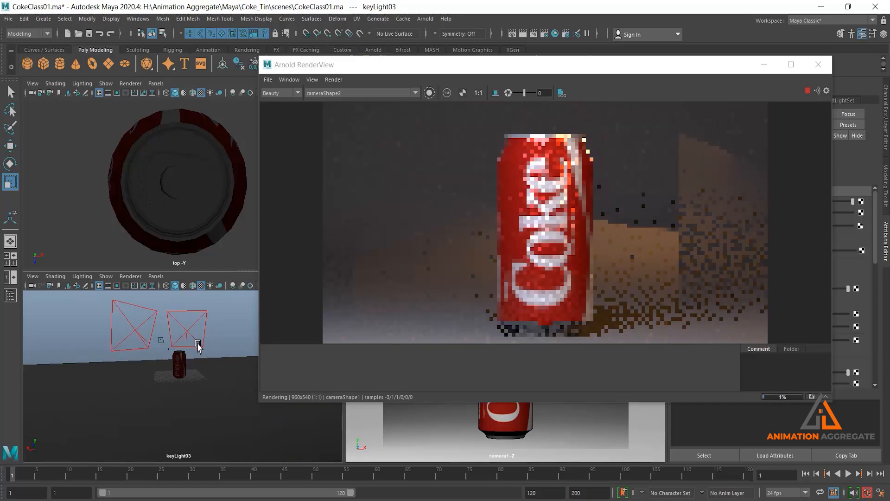
{"action": "scroll", "coordinate": [200, 346], "scroll_direction": "up", "scroll_amount": 1}
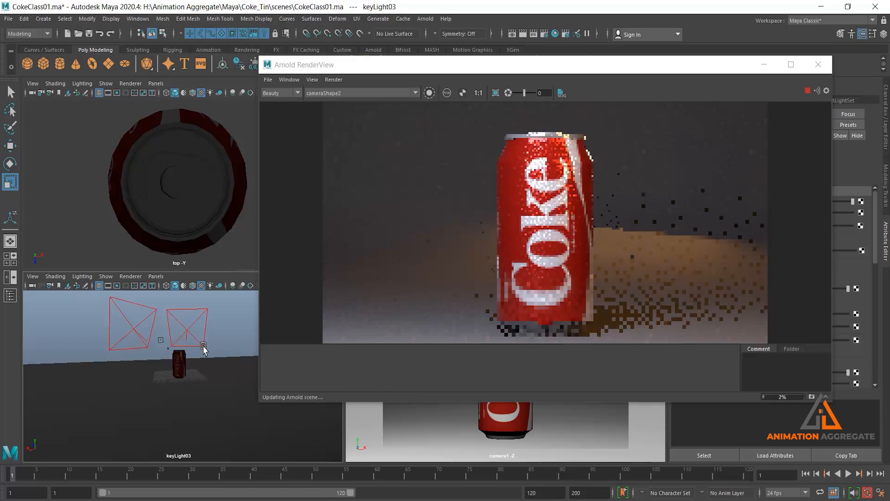
{"action": "scroll", "coordinate": [201, 346], "scroll_direction": "up", "scroll_amount": 1}
{"action": "scroll", "coordinate": [211, 353], "scroll_direction": "up", "scroll_amount": 1}
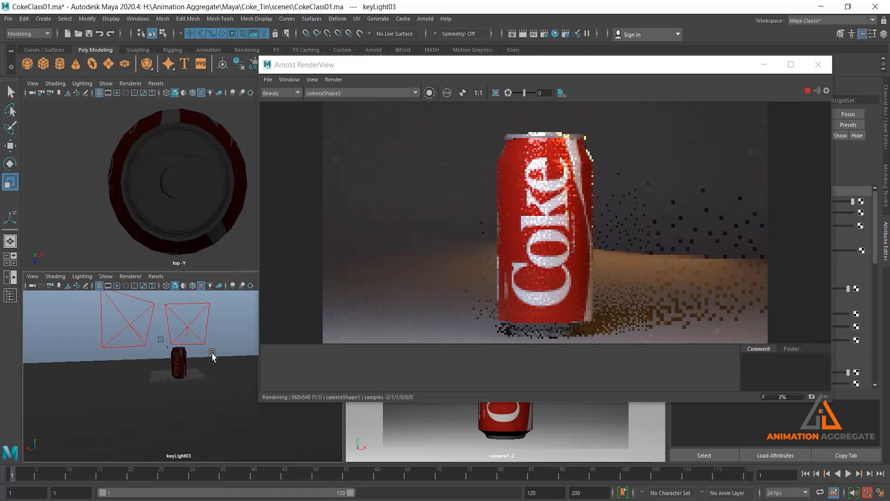
{"action": "scroll", "coordinate": [178, 346], "scroll_direction": "up", "scroll_amount": 1}
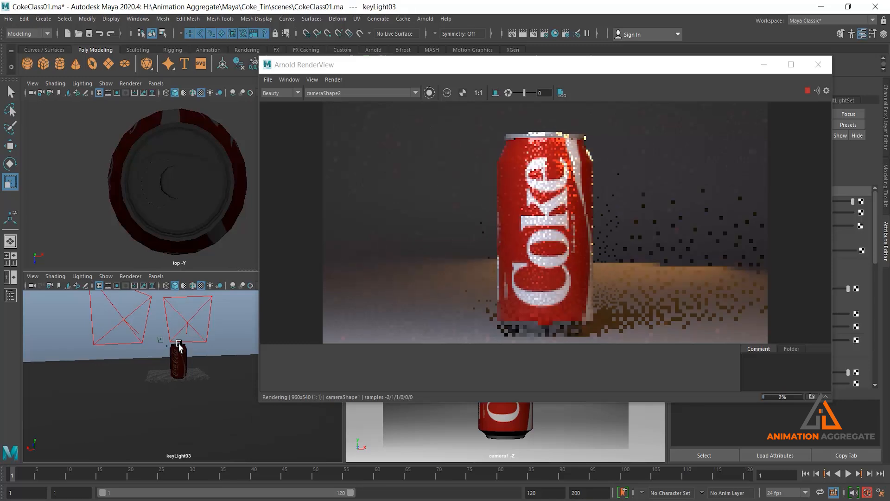
{"action": "scroll", "coordinate": [193, 347], "scroll_direction": "up", "scroll_amount": 3}
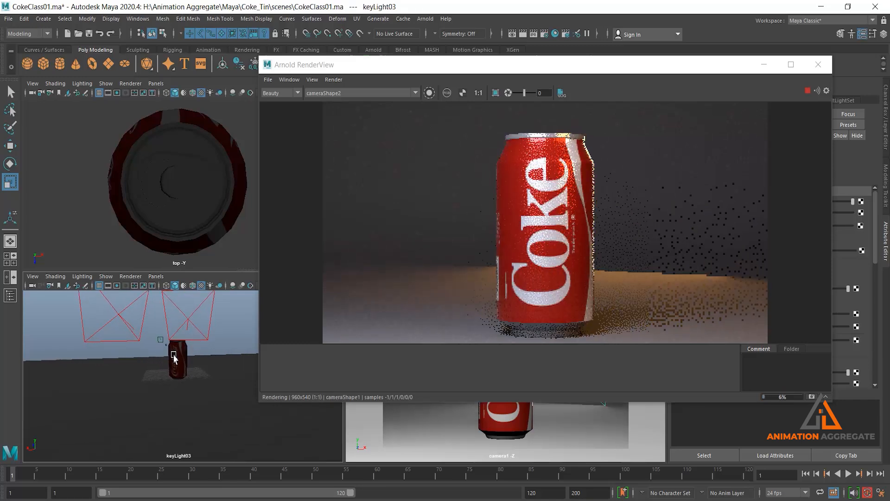
{"action": "scroll", "coordinate": [174, 360], "scroll_direction": "up", "scroll_amount": 1}
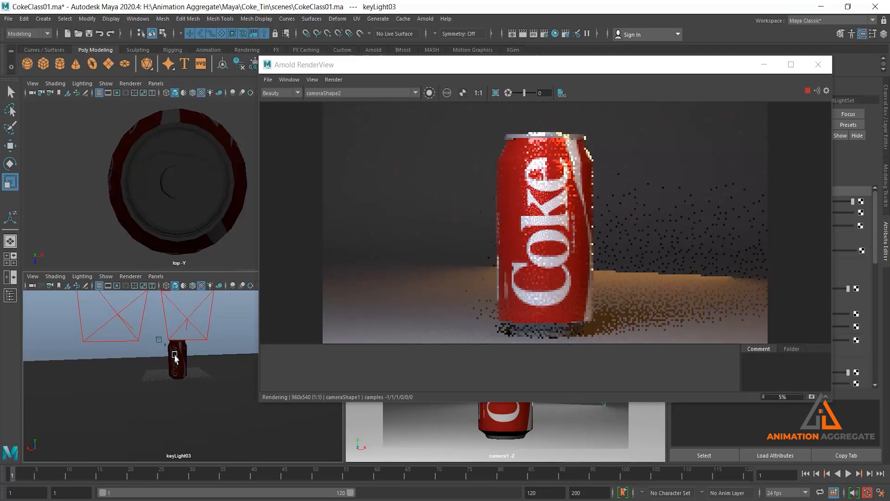
Step: Fine-tune keyLight03's position behind the can through its own view and turn off its Cast Shadows option
{"action": "scroll", "coordinate": [177, 359], "scroll_direction": "up", "scroll_amount": 1}
{"action": "mouse_move", "coordinate": [176, 356]}
{"action": "left_mouse_down", "text": "alt"}
{"action": "mouse_move", "coordinate": [191, 357]}
{"action": "mouse_move", "coordinate": [168, 355]}
{"action": "left_mouse_up", "text": "alt"}
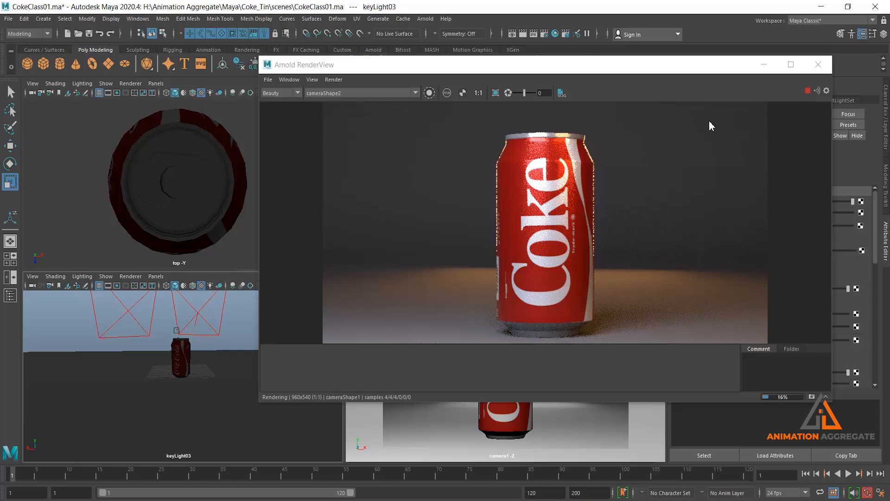
{"action": "left_click_drag", "start_coordinate": [586, 70], "coordinate": [415, 120]}
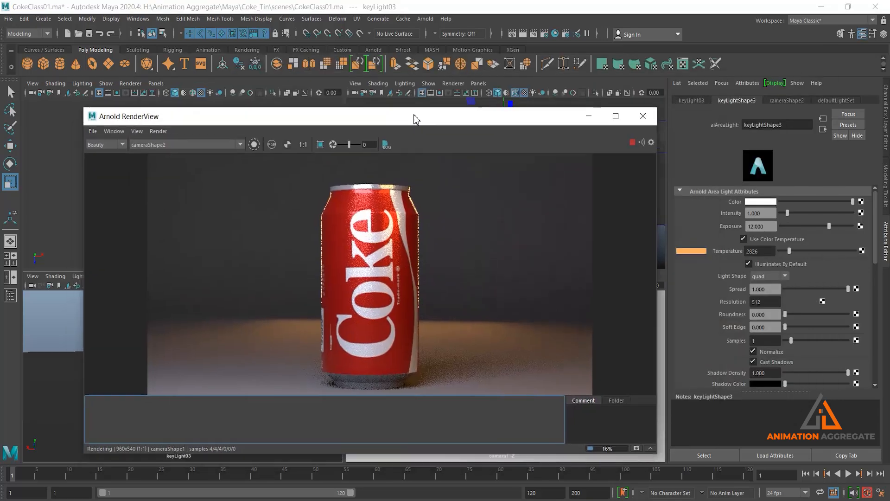
{"action": "left_click", "coordinate": [769, 360]}
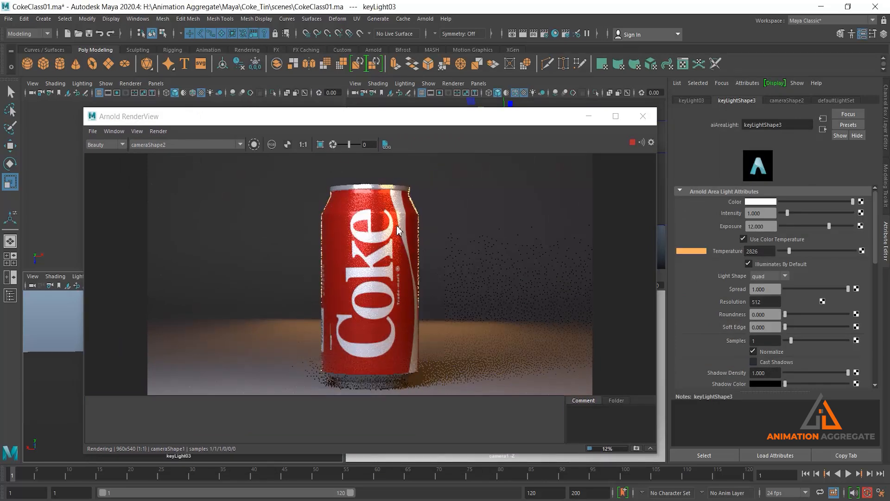
Step: Set keyLight03's color temperature to 9000 and its exposure to 10
{"action": "left_click_drag", "start_coordinate": [793, 252], "coordinate": [822, 251]}
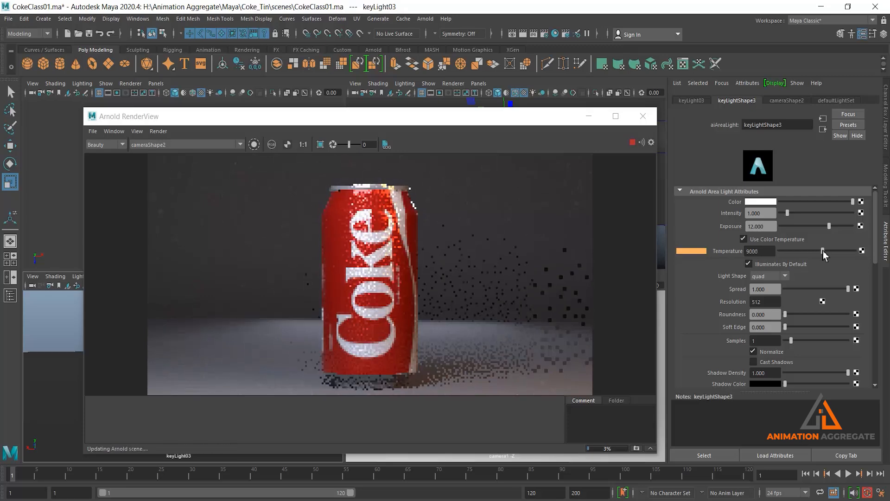
{"action": "left_click_drag", "start_coordinate": [770, 226], "coordinate": [729, 226]}
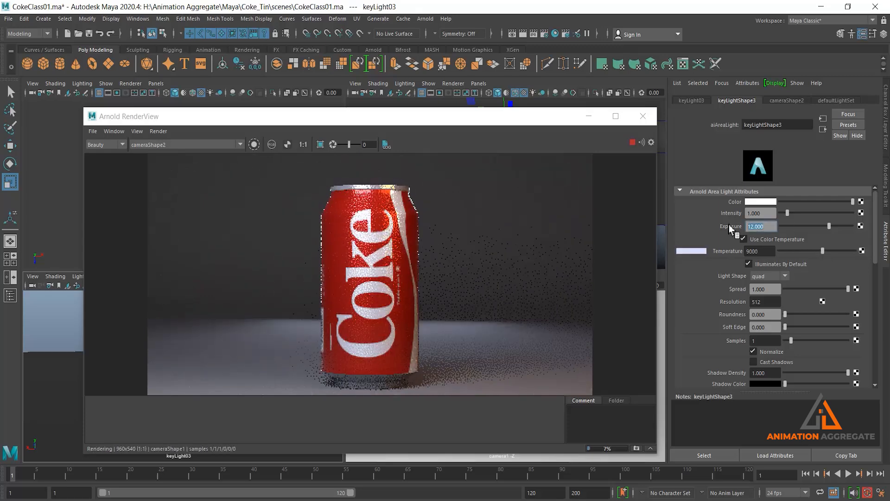
{"action": "type", "text": "10"}
{"action": "key", "text": "Return"}
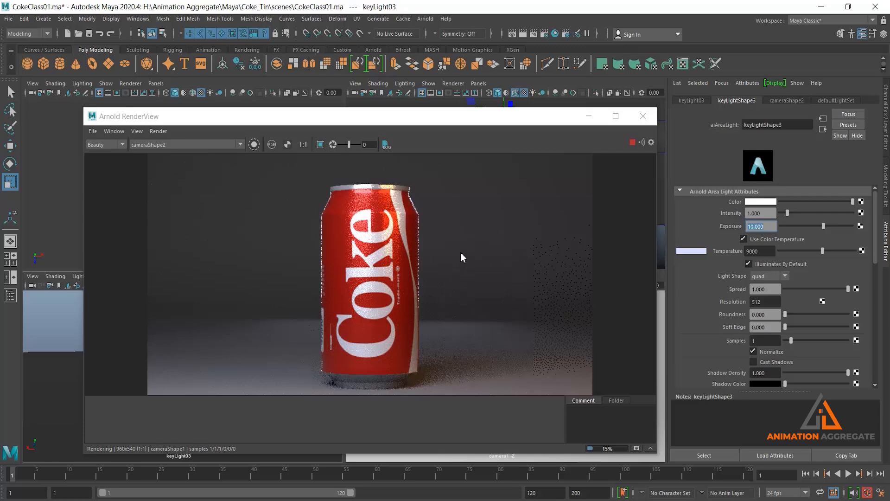
Step: Stop the render, select the can body and show its aiStandardSurface2 material settings
{"action": "left_click", "coordinate": [632, 143]}
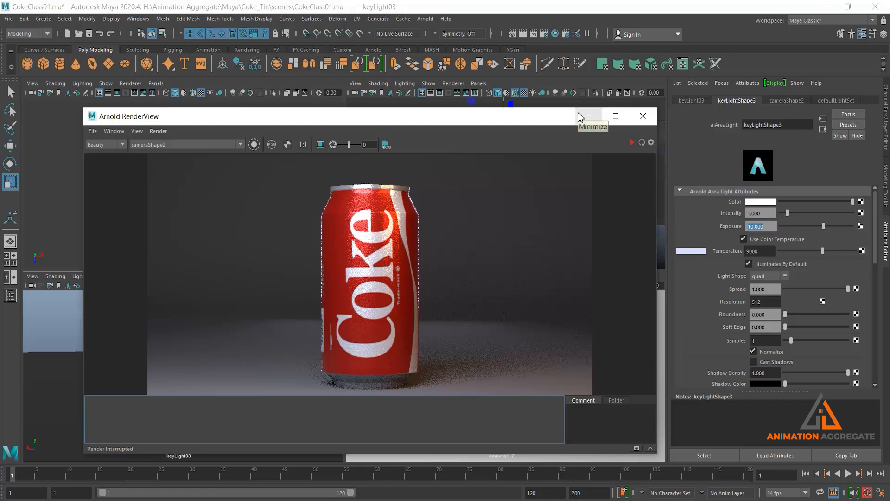
{"action": "left_click_drag", "start_coordinate": [521, 119], "coordinate": [648, 110]}
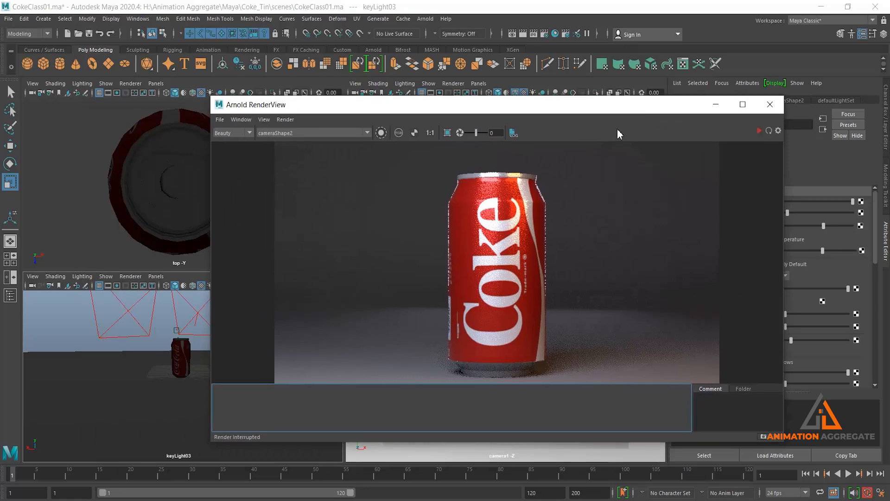
{"action": "left_click", "coordinate": [179, 356]}
{"action": "left_click_drag", "start_coordinate": [601, 110], "coordinate": [480, 118]}
{"action": "left_click", "coordinate": [801, 101]}
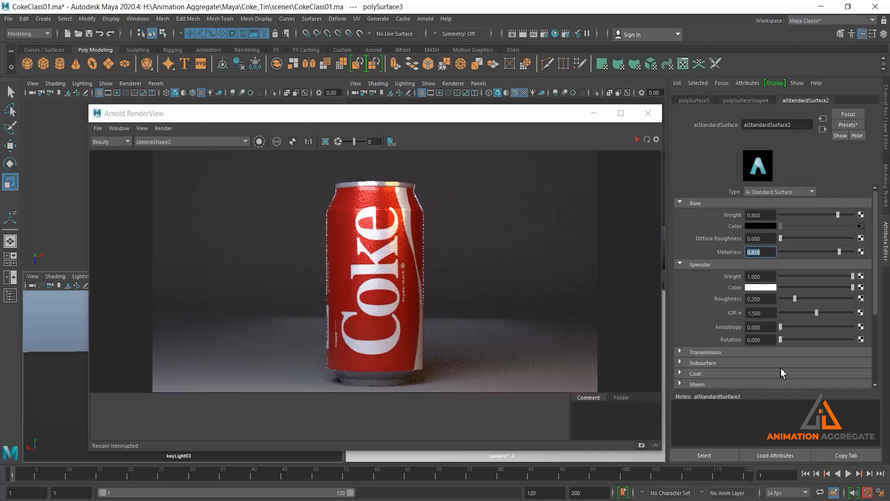
Step: Set the can body material's specular roughness to 0 and restart the Arnold render
{"action": "left_click", "coordinate": [765, 300]}
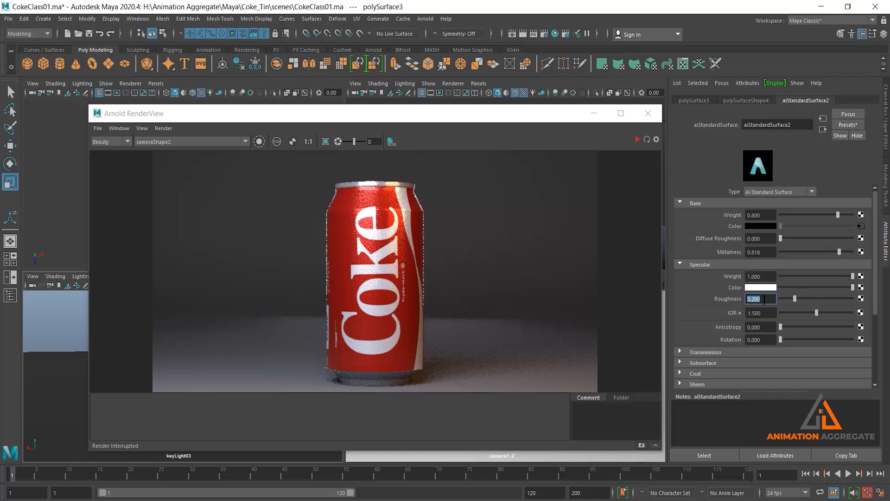
{"action": "type", "text": "0"}
{"action": "key", "text": "Return"}
{"action": "left_click", "coordinate": [637, 141]}
{"action": "left_click", "coordinate": [637, 140]}
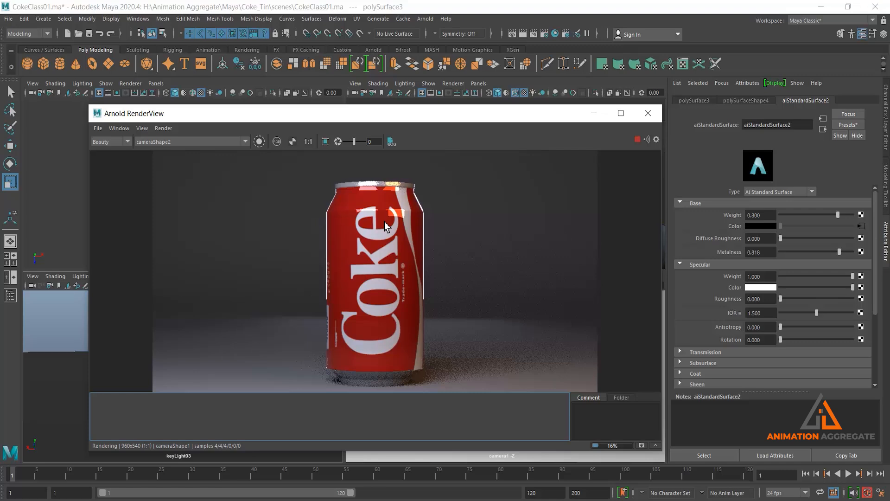
Step: Set the can body material's specular roughness to 0.3
{"action": "left_click", "coordinate": [768, 299]}
{"action": "type", "text": "3"}
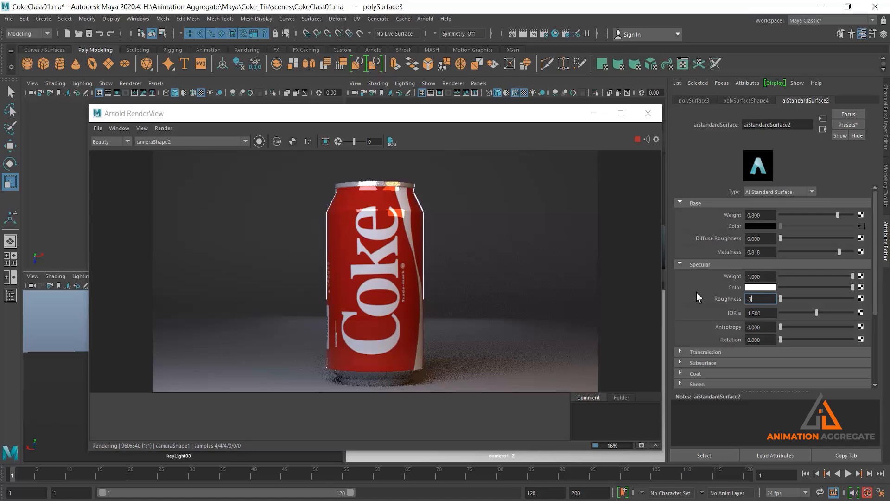
{"action": "key", "text": "Return"}
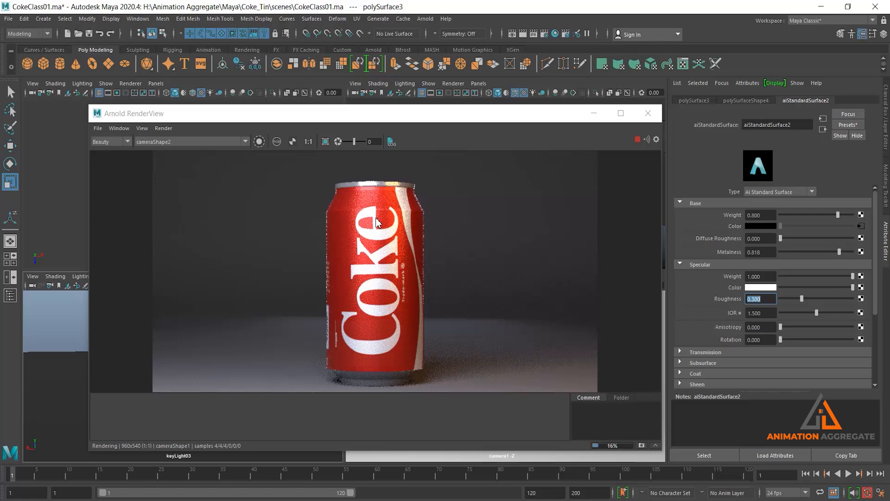
Step: Set the can body material's diffuse roughness to 0.1 and raise its metalness to about 0.903
{"action": "left_click", "coordinate": [754, 239]}
{"action": "type", "text": "0.1"}
{"action": "key", "text": "Return"}
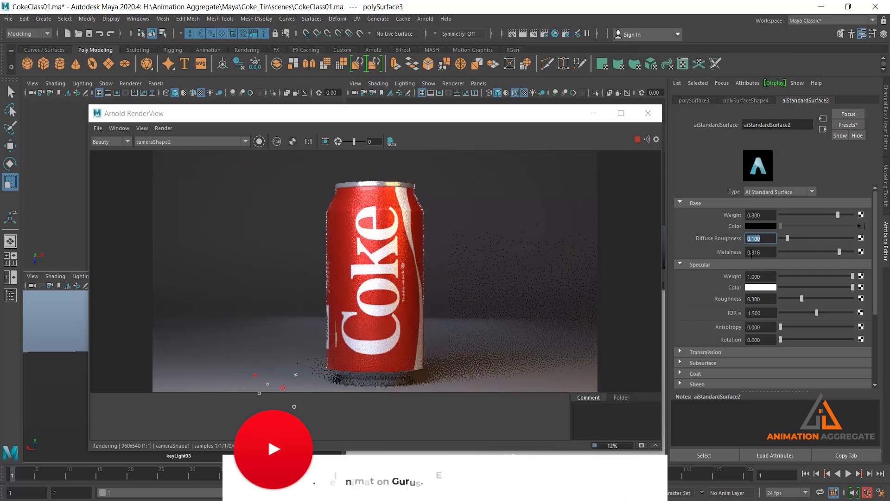
{"action": "left_click_drag", "start_coordinate": [839, 251], "coordinate": [844, 252]}
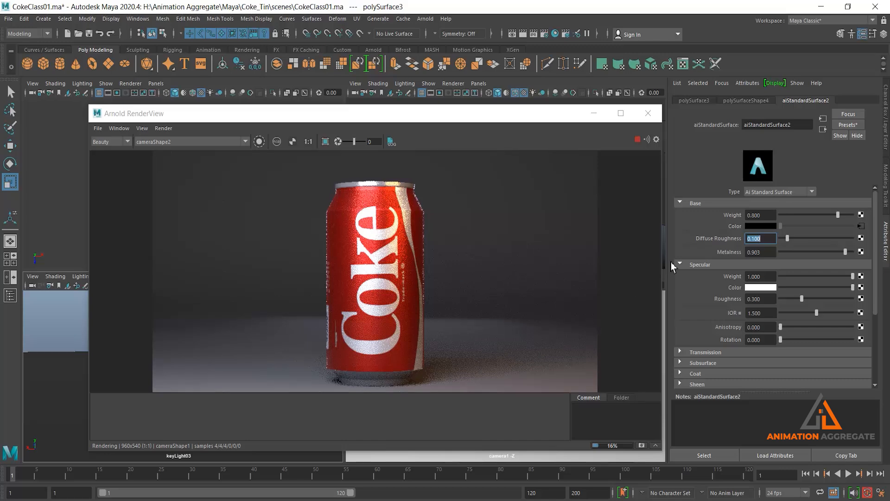
Step: Set the can body material's diffuse roughness to 0.05 and metalness to 0.85
{"action": "key", "text": "Return"}
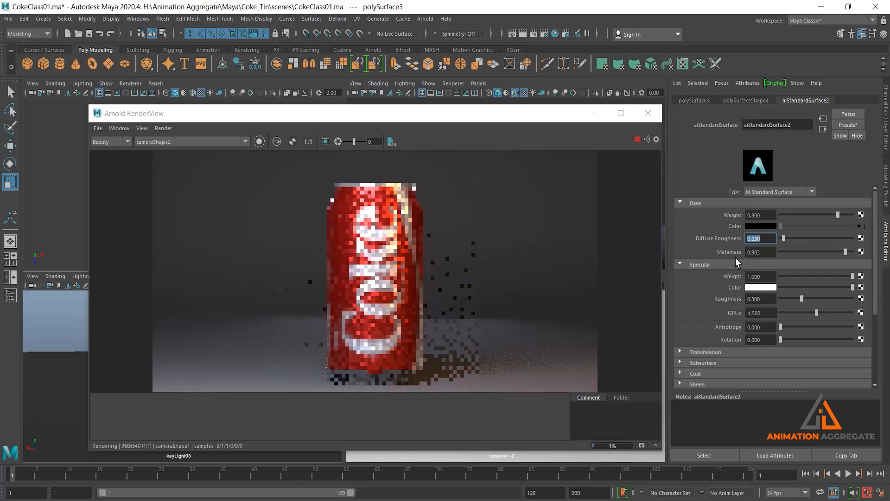
{"action": "left_click", "coordinate": [769, 252]}
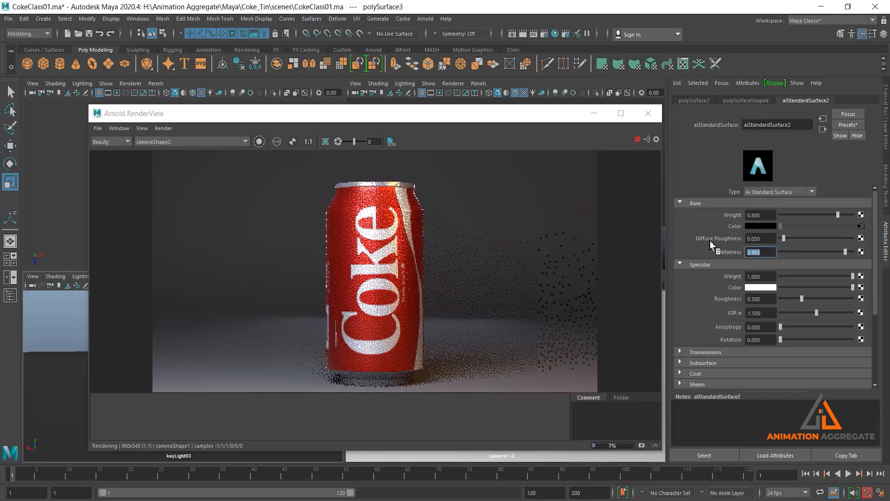
{"action": "type", "text": ".85"}
{"action": "key", "text": "Return"}
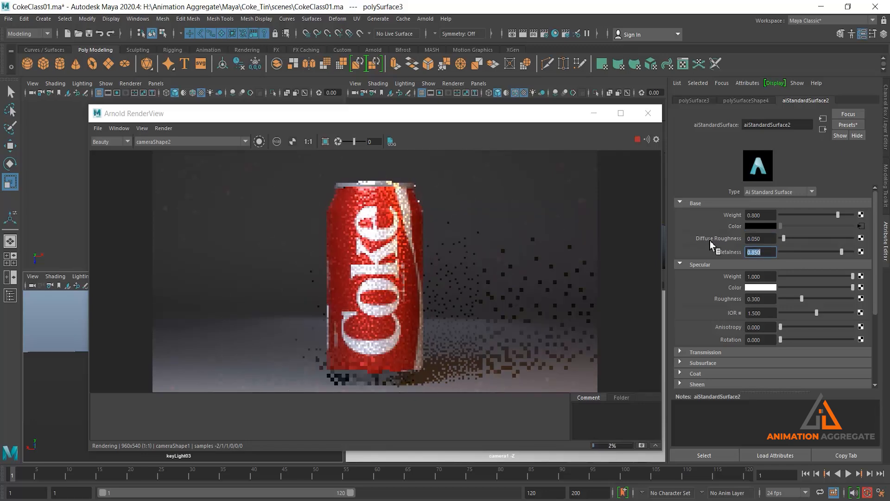
Step: Set the can body material's specular roughness to 0.25
{"action": "left_click", "coordinate": [768, 298]}
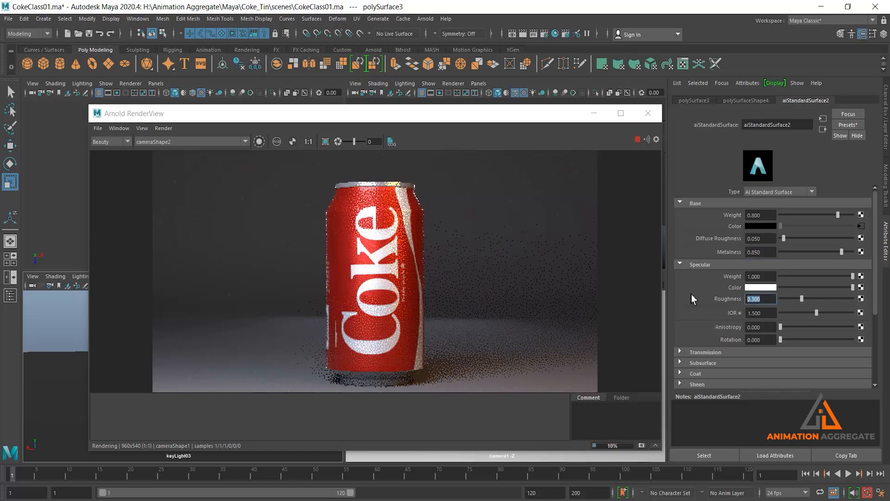
{"action": "type", "text": ".25"}
{"action": "key", "text": "Return"}
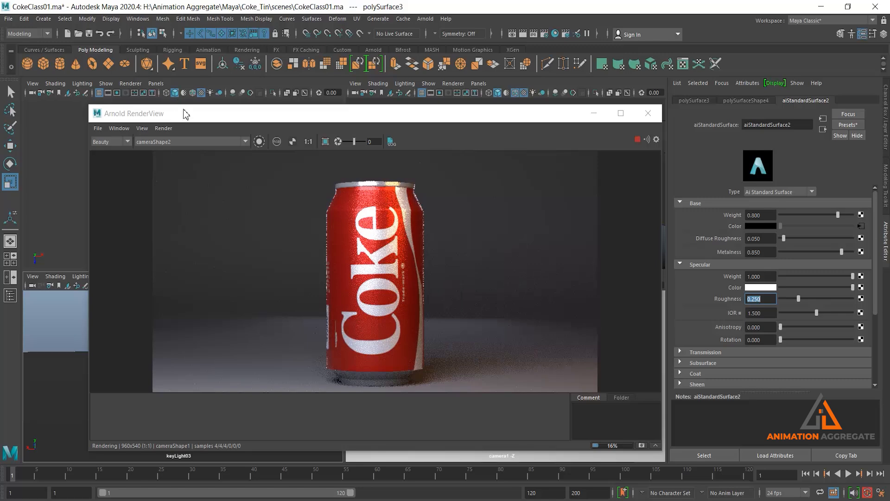
Step: Select the can's metal lid and darken the gray base color of its aiStandardSurface3 material
{"action": "left_click_drag", "start_coordinate": [188, 119], "coordinate": [248, 128]}
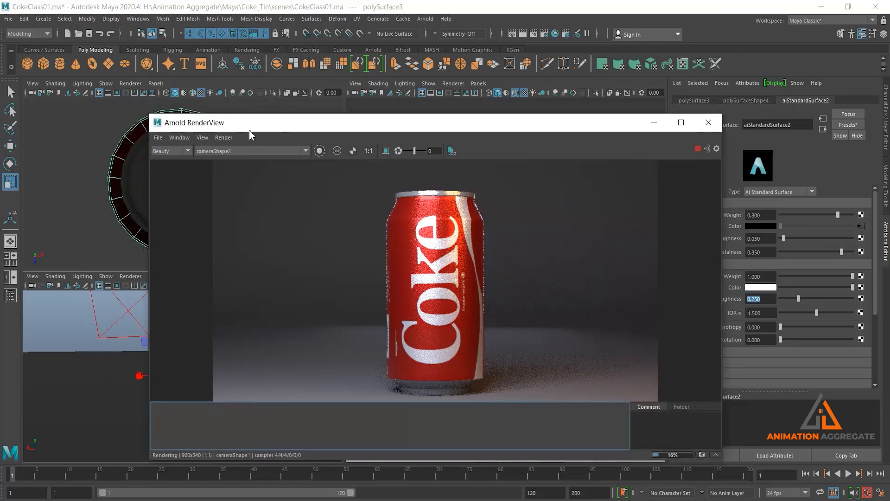
{"action": "left_click", "coordinate": [133, 182]}
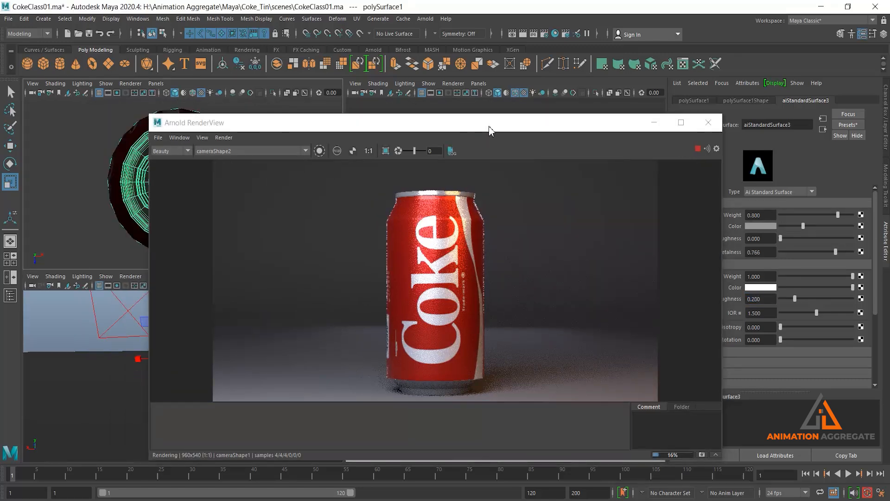
{"action": "left_click_drag", "start_coordinate": [491, 127], "coordinate": [410, 115]}
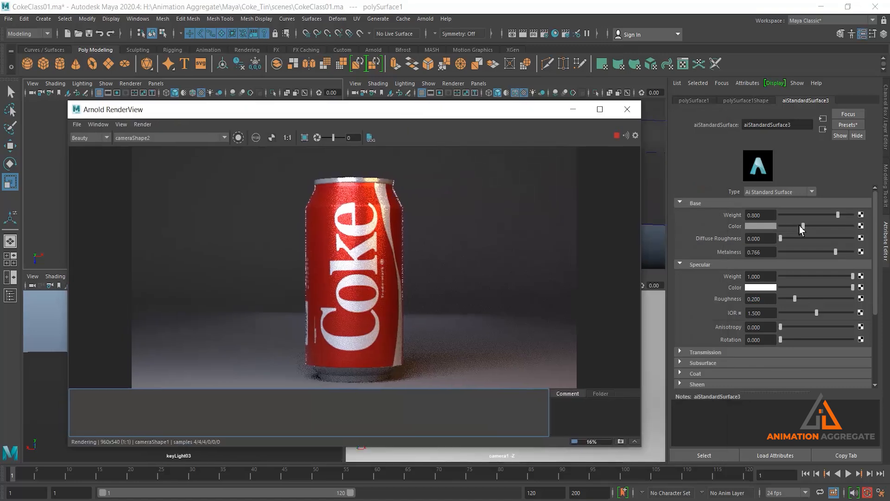
{"action": "left_click_drag", "start_coordinate": [800, 227], "coordinate": [794, 227]}
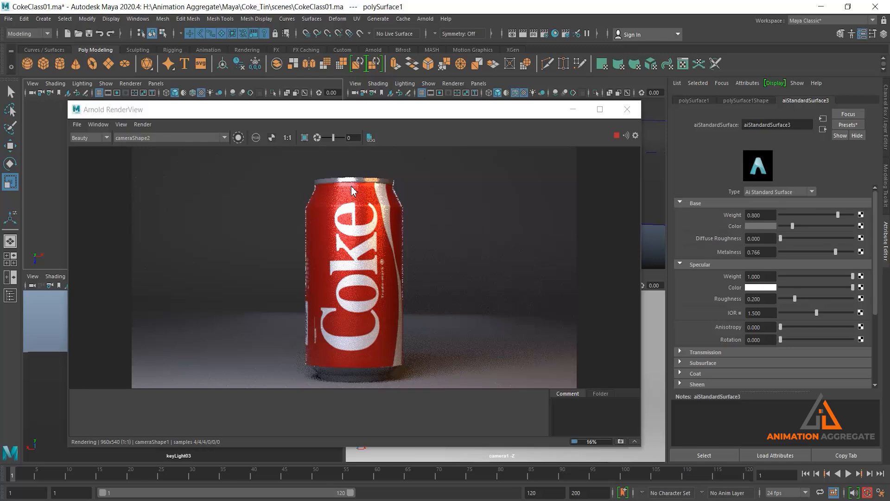
Step: Set the metal lid material's specular roughness to 0.3
{"action": "double_click", "coordinate": [763, 299]}
{"action": "key", "text": "BackSpace"}
{"action": "type", "text": ".3"}
{"action": "key", "text": "Return"}
{"action": "left_click", "coordinate": [768, 239]}
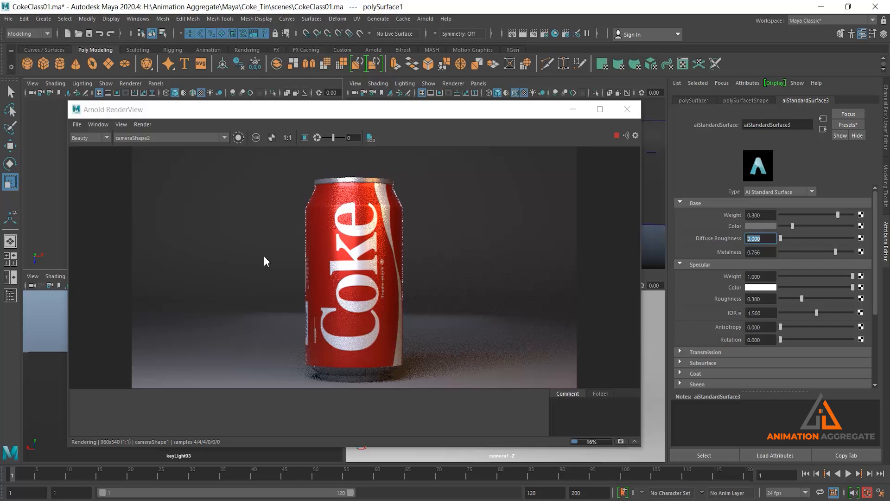
Step: Stop the render, minimize the render window and clear the selection in the perspective view
{"action": "left_click", "coordinate": [616, 136]}
{"action": "left_click", "coordinate": [573, 109]}
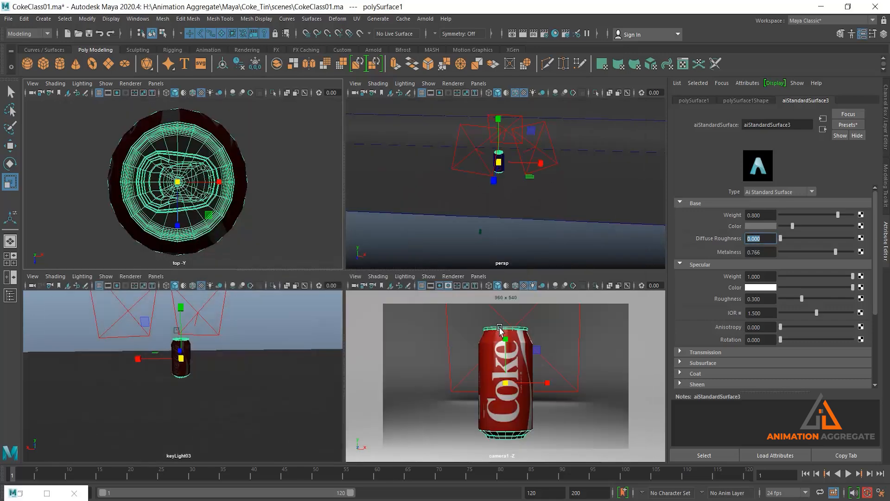
{"action": "left_click", "coordinate": [458, 249]}
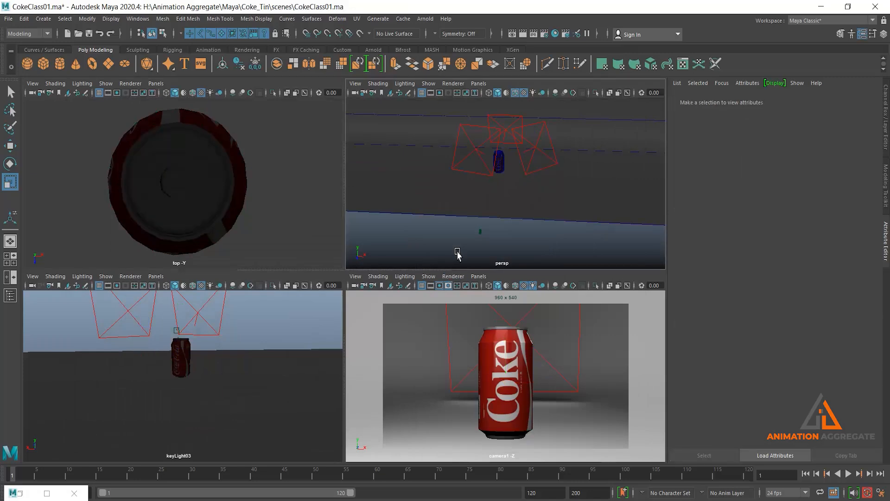
Step: Add an Arnold SkyDome light around the whole backdrop scene
{"action": "scroll", "coordinate": [511, 201], "scroll_direction": "down", "scroll_amount": 4}
{"action": "left_click_drag", "start_coordinate": [450, 169], "coordinate": [480, 186], "text": "alt"}
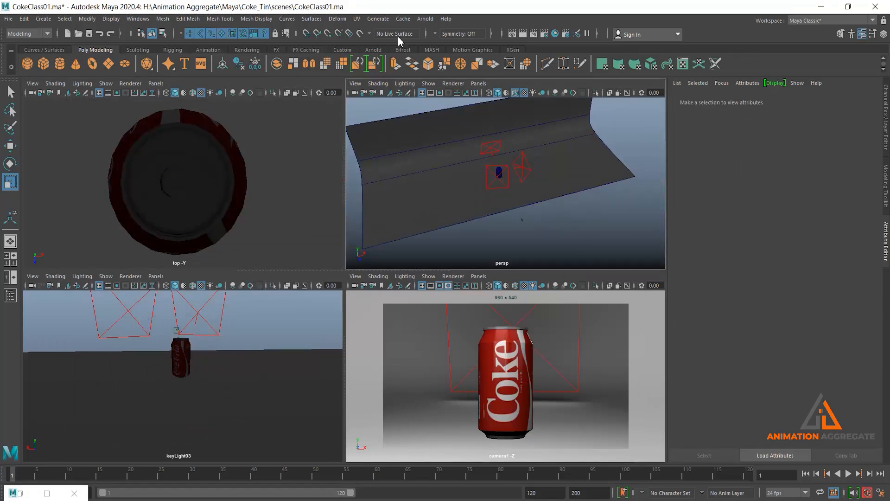
{"action": "left_click", "coordinate": [424, 19]}
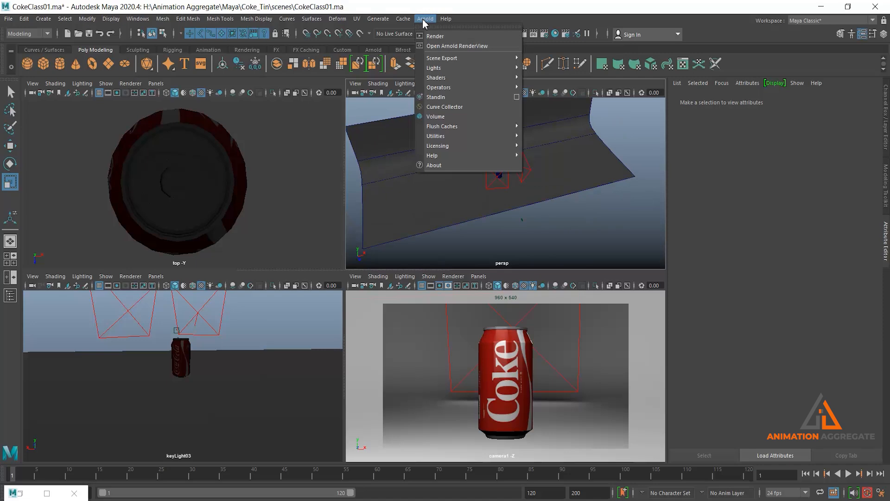
{"action": "left_click", "coordinate": [423, 19]}
{"action": "left_click", "coordinate": [423, 20]}
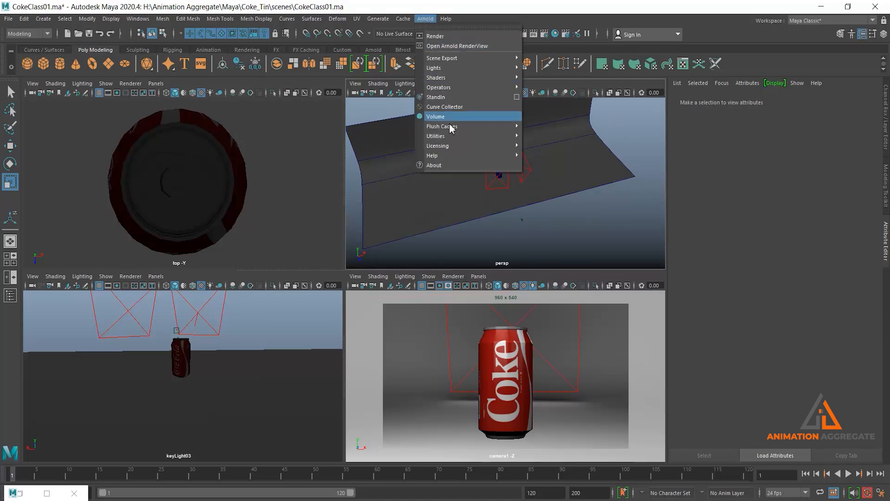
{"action": "mouse_move", "coordinate": [453, 68]}
{"action": "left_click", "coordinate": [547, 77]}
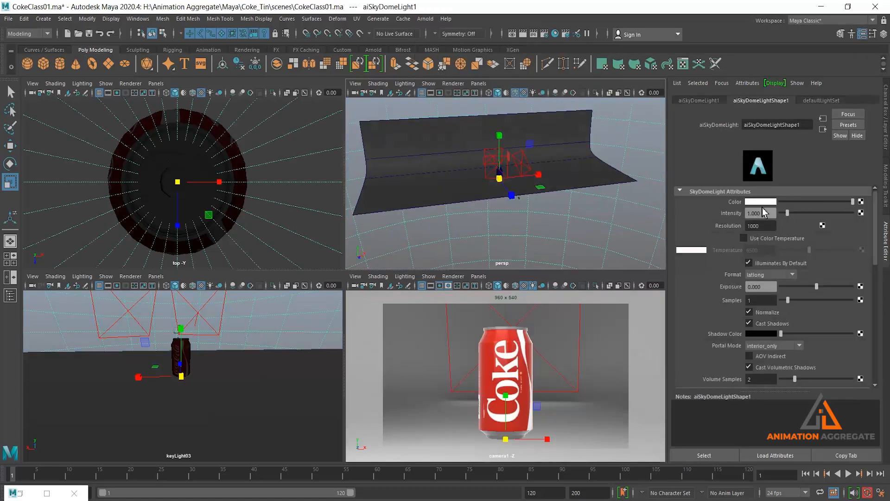
Step: Change the skydome light's color to saturated red
{"action": "mouse_move", "coordinate": [808, 200]}
{"action": "left_mouse_down"}
{"action": "mouse_move", "coordinate": [875, 199]}
{"action": "mouse_move", "coordinate": [792, 203]}
{"action": "left_mouse_up"}
{"action": "left_click", "coordinate": [760, 201]}
{"action": "left_click", "coordinate": [733, 178]}
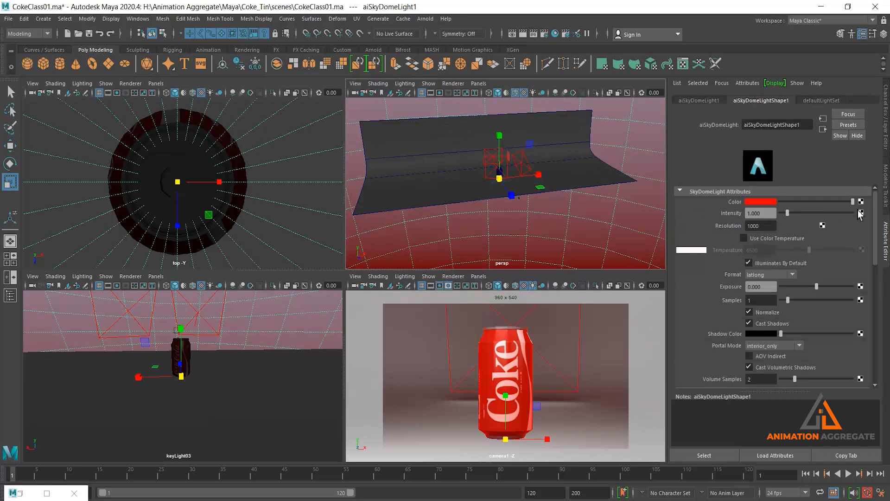
Step: Map a File texture to the skydome light's color and load christmas_photo_studio_04_4k.exr from the sourceimages folder
{"action": "left_click", "coordinate": [860, 202]}
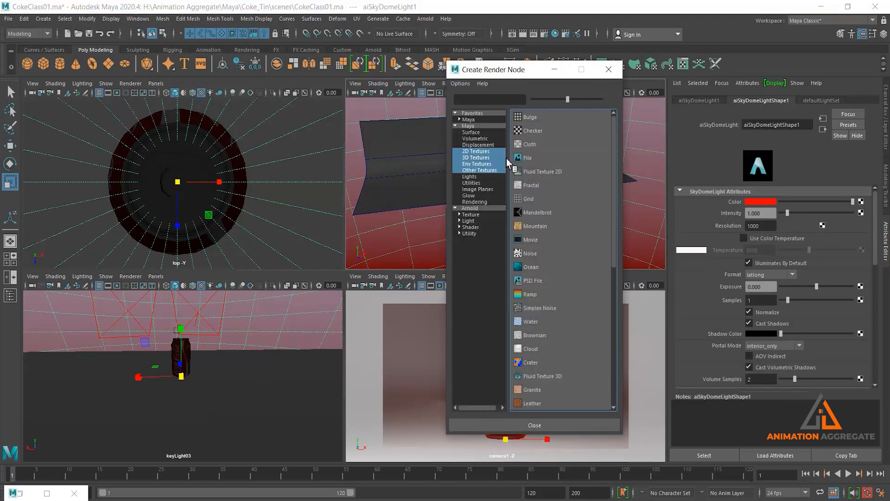
{"action": "left_click", "coordinate": [532, 159]}
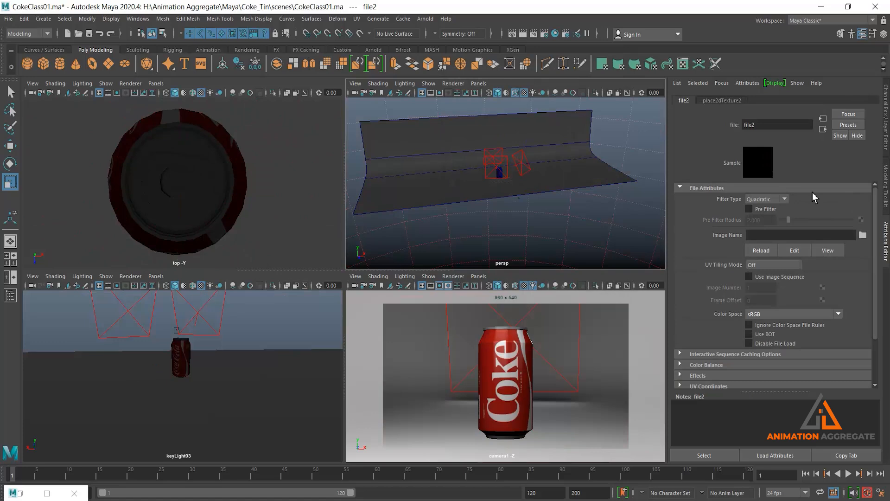
{"action": "left_click", "coordinate": [862, 235]}
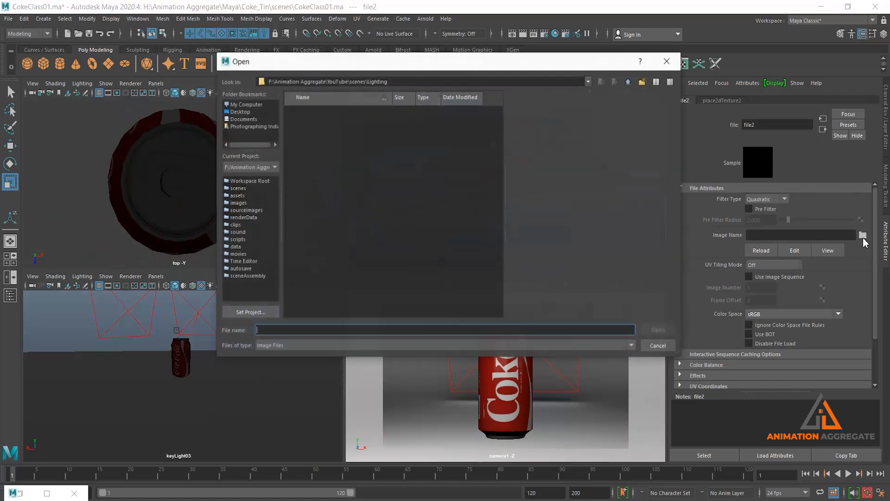
{"action": "left_click", "coordinate": [239, 212]}
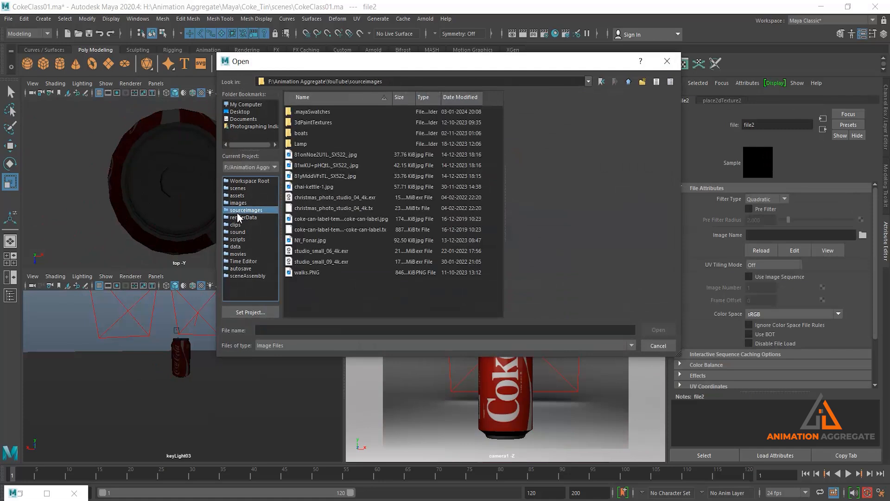
{"action": "left_click", "coordinate": [356, 221]}
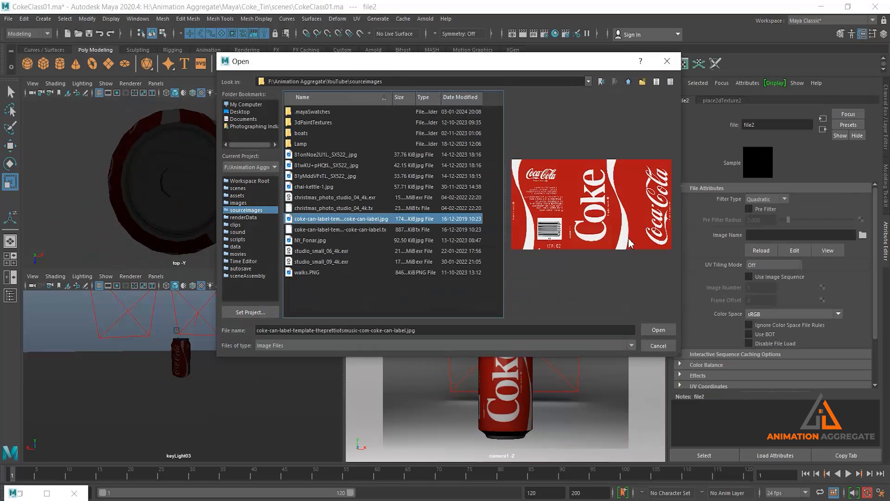
{"action": "left_click", "coordinate": [343, 199]}
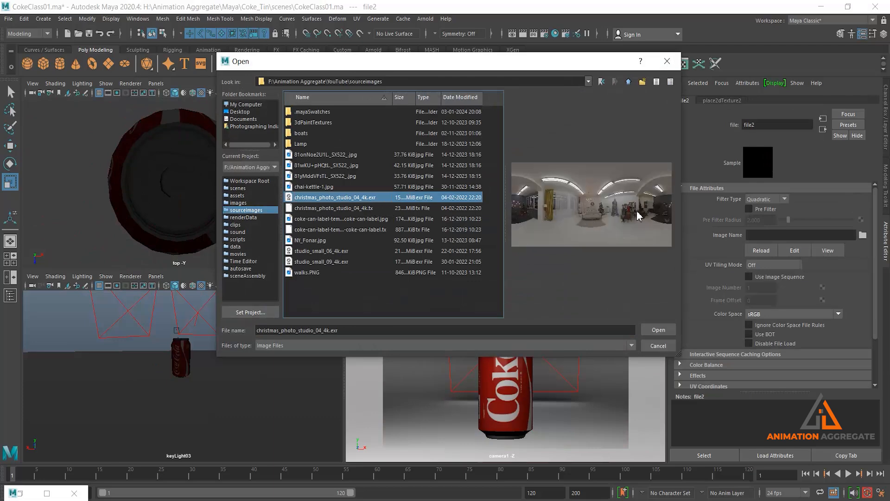
{"action": "left_click", "coordinate": [658, 330]}
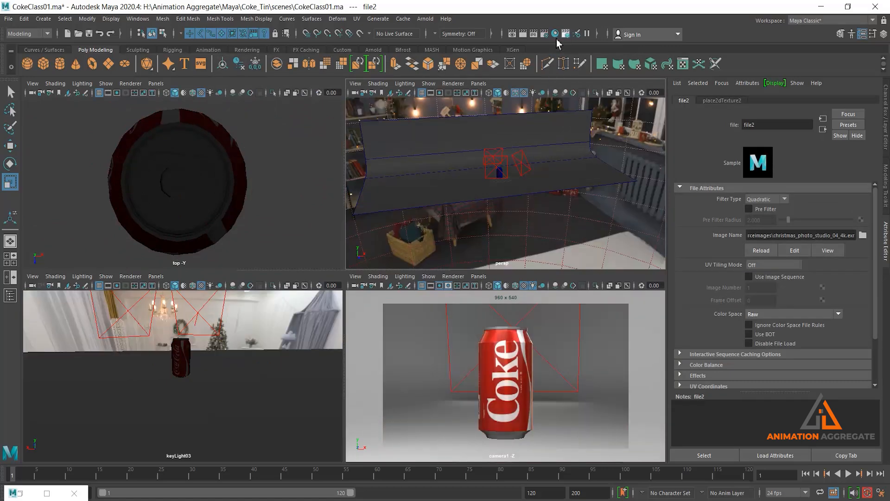
Step: Store a snapshot of the existing render, render the can again with the image-based skydome light, and minimize the render window
{"action": "left_click", "coordinate": [21, 493]}
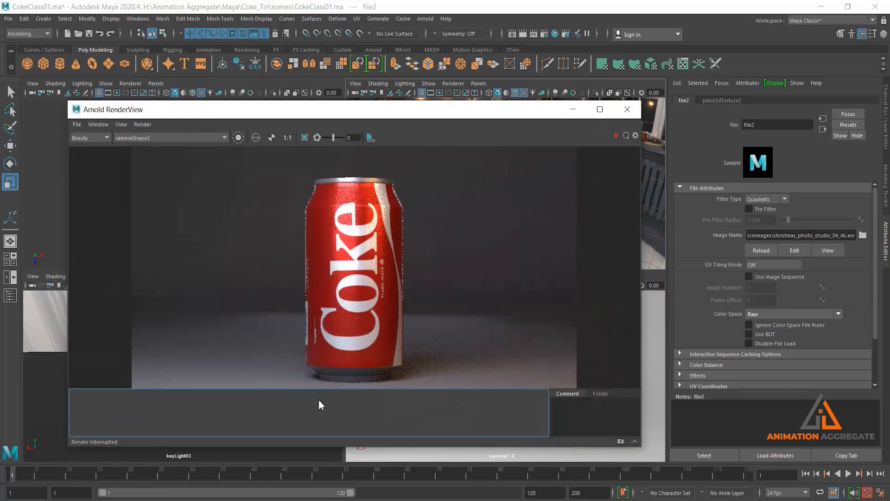
{"action": "left_click", "coordinate": [620, 440]}
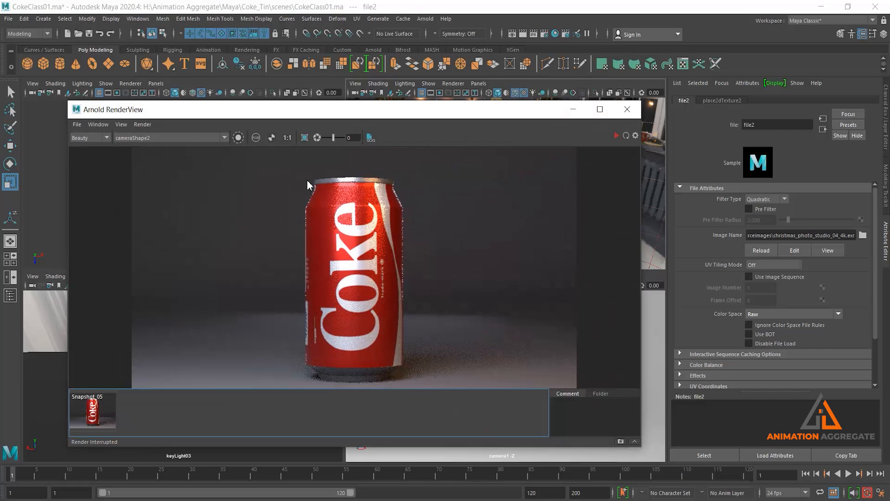
{"action": "left_click", "coordinate": [616, 136]}
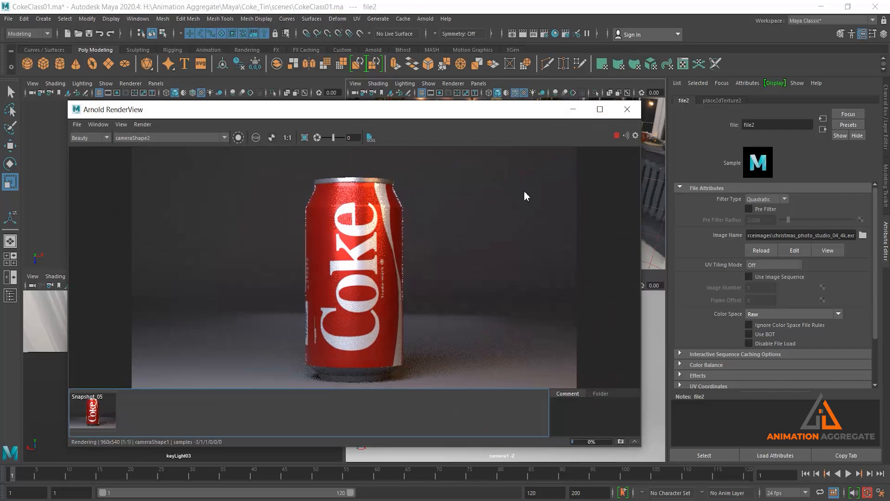
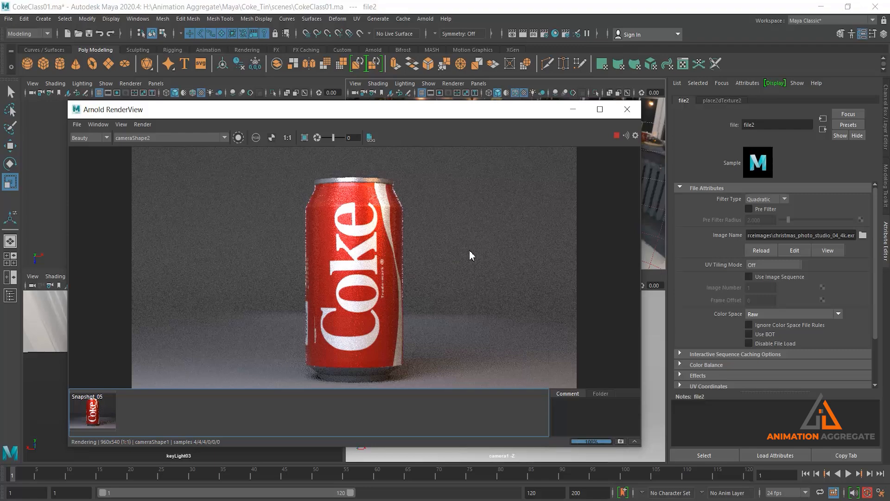
{"action": "left_click", "coordinate": [616, 135]}
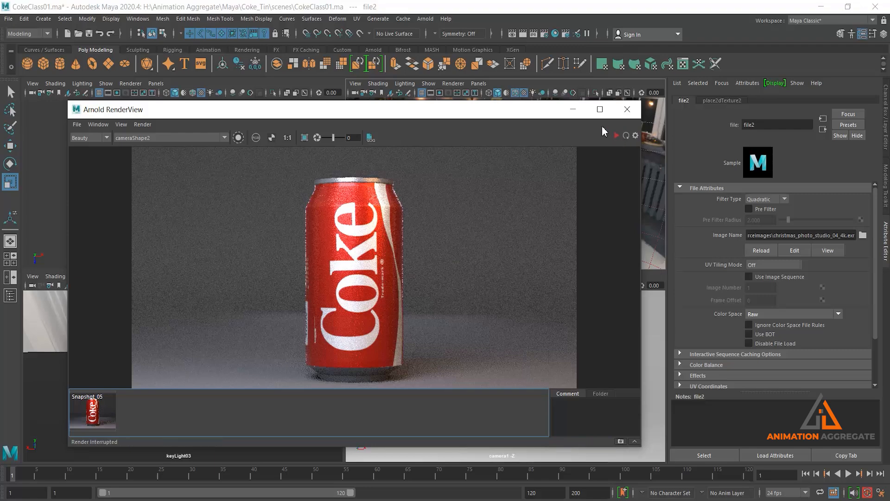
{"action": "left_click", "coordinate": [575, 110]}
Step: Darken the backdrop plane's Lambert color to near black
{"action": "left_click", "coordinate": [590, 156]}
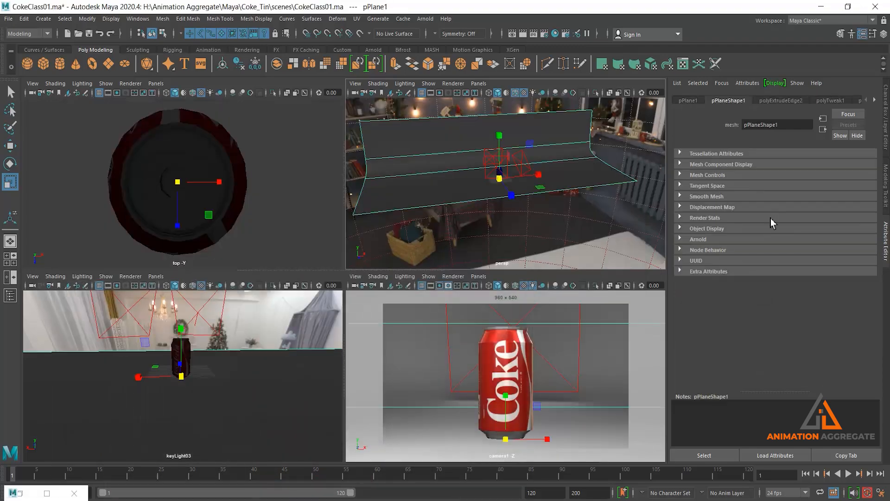
{"action": "left_click", "coordinate": [239, 66]}
{"action": "left_click", "coordinate": [780, 101]}
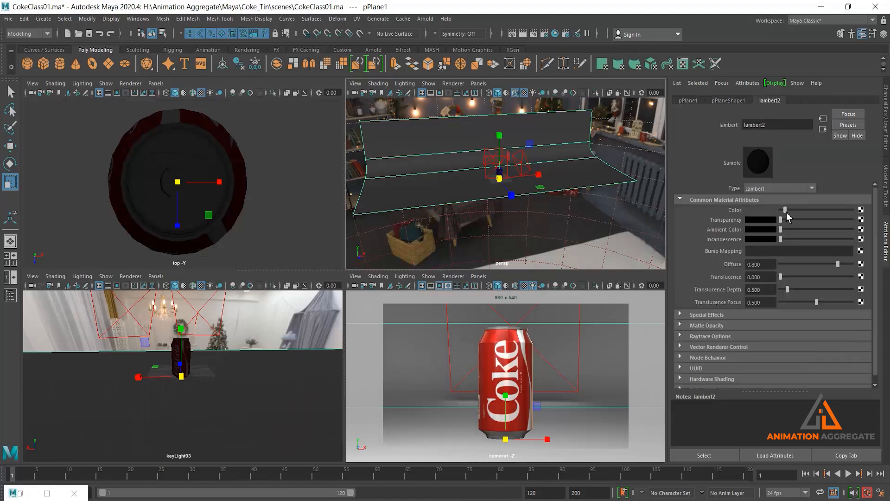
{"action": "left_click_drag", "start_coordinate": [785, 212], "coordinate": [783, 219]}
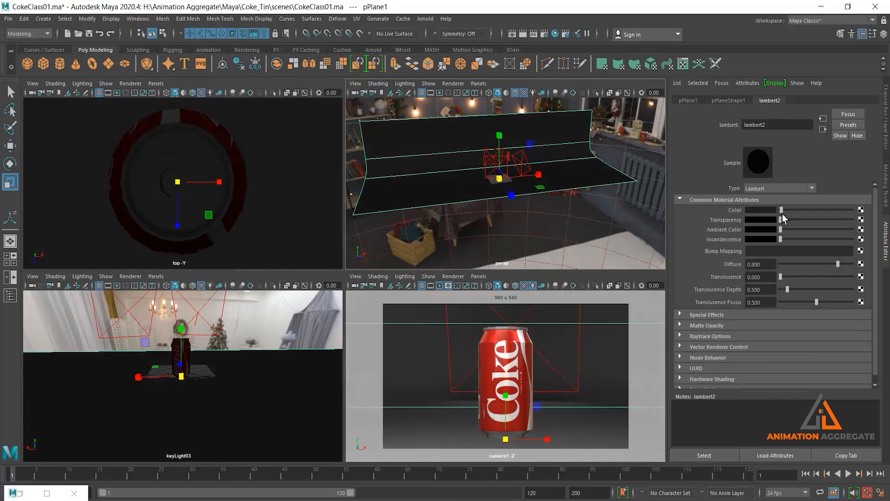
Step: Render the can against the darkened backdrop, stop the render and minimize the render window
{"action": "left_click", "coordinate": [29, 494]}
{"action": "left_click", "coordinate": [614, 135]}
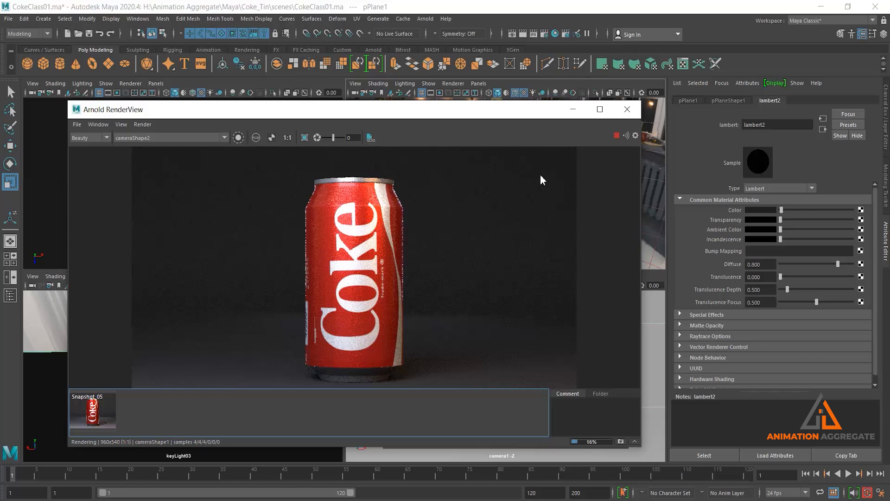
{"action": "left_click", "coordinate": [617, 136]}
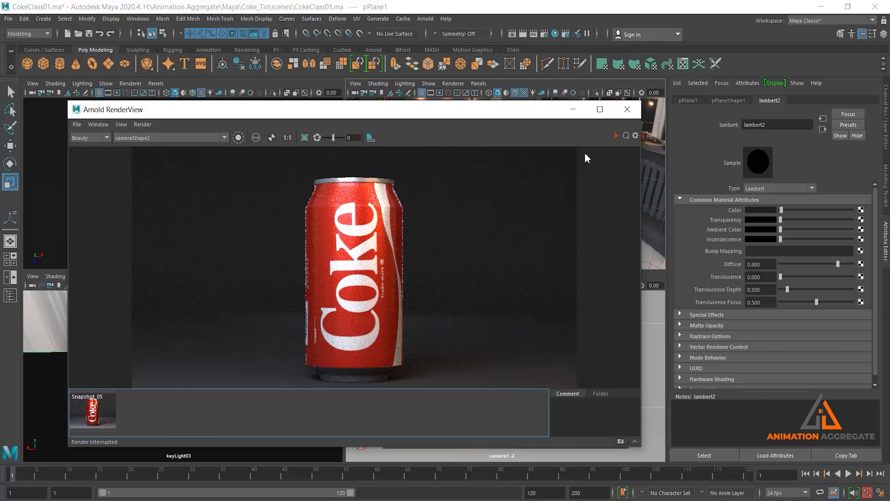
{"action": "left_click", "coordinate": [572, 109]}
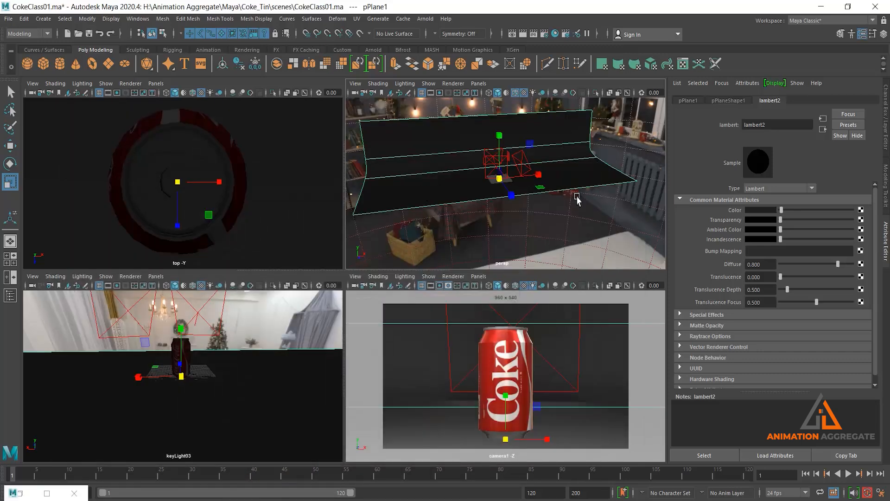
Step: Select the skydome light and set its resolution to 4000
{"action": "left_click", "coordinate": [646, 160]}
{"action": "key", "text": "ctrl+a"}
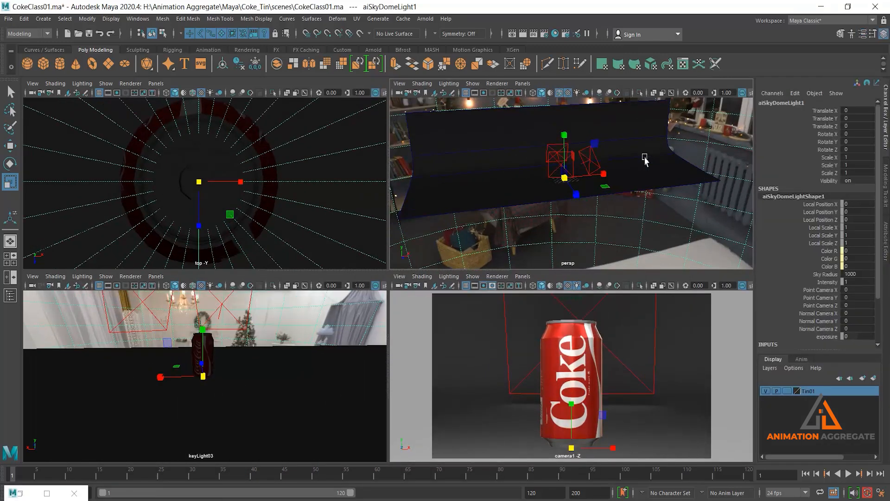
{"action": "key", "text": "ctrl+a"}
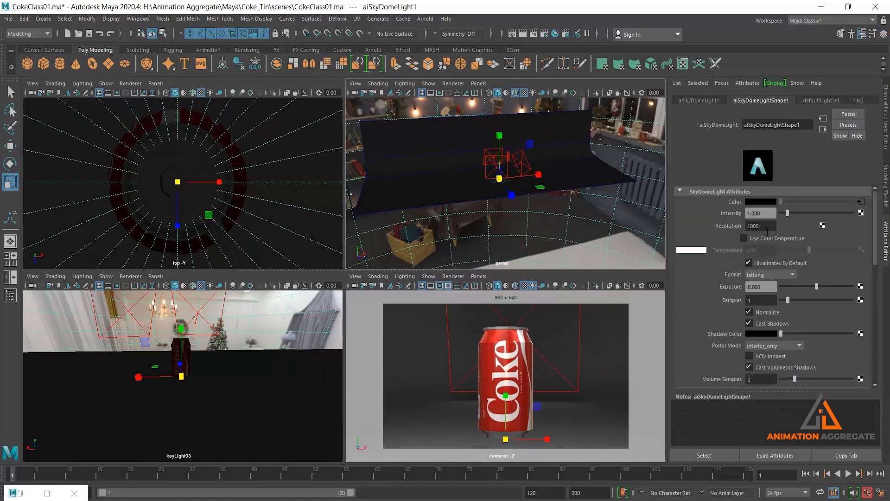
{"action": "left_click_drag", "start_coordinate": [767, 229], "coordinate": [707, 216]}
{"action": "type", "text": "4000"}
{"action": "key", "text": "Return"}
{"action": "left_click", "coordinate": [773, 227]}
Step: Set the skydome light's samples to 4
{"action": "scroll", "coordinate": [552, 209], "scroll_direction": "down", "scroll_amount": 8}
{"action": "mouse_move", "coordinate": [566, 216]}
{"action": "left_mouse_down", "text": "alt"}
{"action": "mouse_move", "coordinate": [553, 208]}
{"action": "mouse_move", "coordinate": [577, 212]}
{"action": "left_mouse_up", "text": "alt"}
{"action": "scroll", "coordinate": [577, 212], "scroll_direction": "up", "scroll_amount": 8}
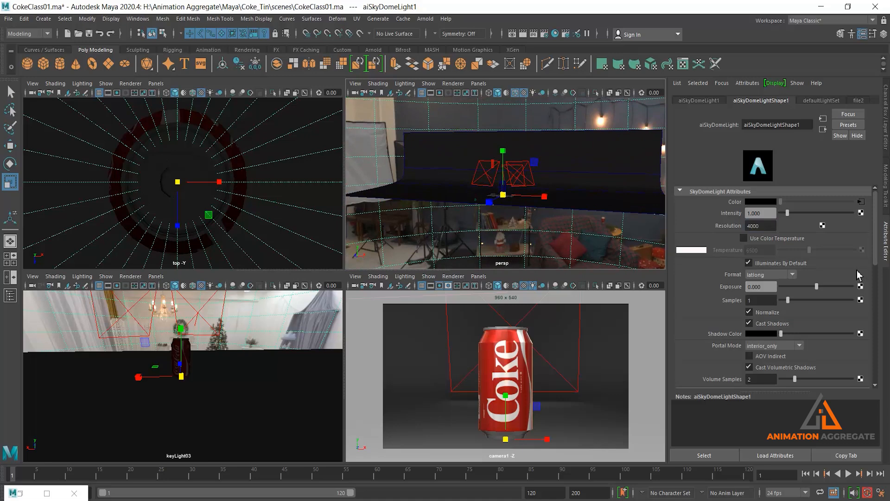
{"action": "left_click", "coordinate": [767, 300]}
{"action": "type", "text": "4"}
{"action": "key", "text": "Return"}
Step: Set the samples of the keyLight01 area light to 4 and check the samples of keyLight02
{"action": "left_click_drag", "start_coordinate": [473, 190], "coordinate": [486, 197], "text": "alt"}
{"action": "right_click_drag", "start_coordinate": [447, 173], "coordinate": [473, 177], "text": "alt"}
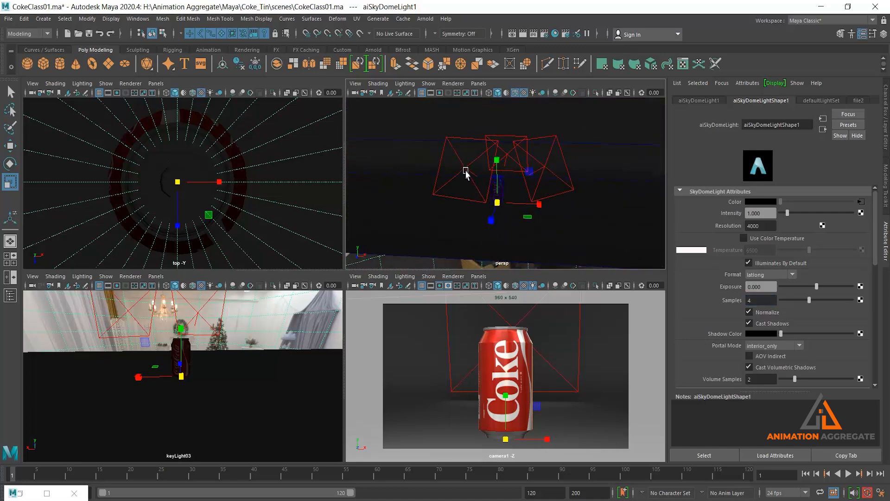
{"action": "left_click", "coordinate": [463, 169]}
{"action": "left_click", "coordinate": [765, 340]}
{"action": "type", "text": "4"}
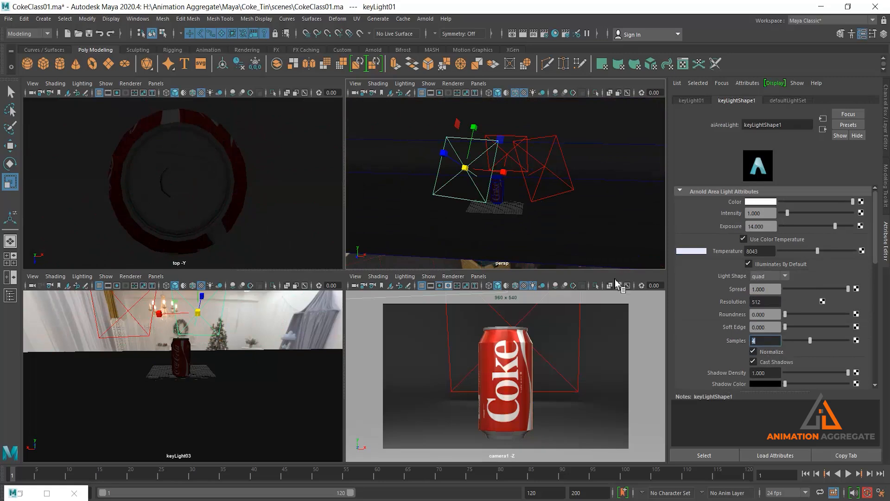
{"action": "left_click", "coordinate": [548, 169]}
{"action": "left_click", "coordinate": [762, 340]}
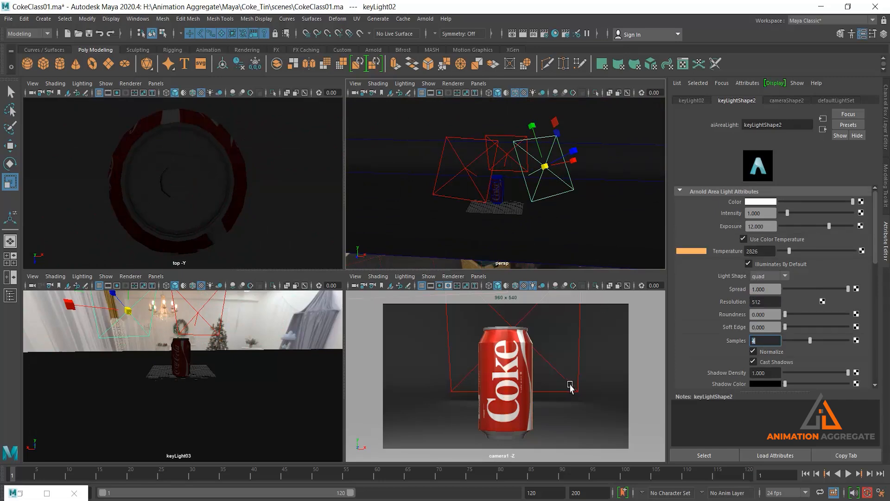
Step: Reselect the skydome light and set its Camera visibility to 0
{"action": "left_click", "coordinate": [287, 331]}
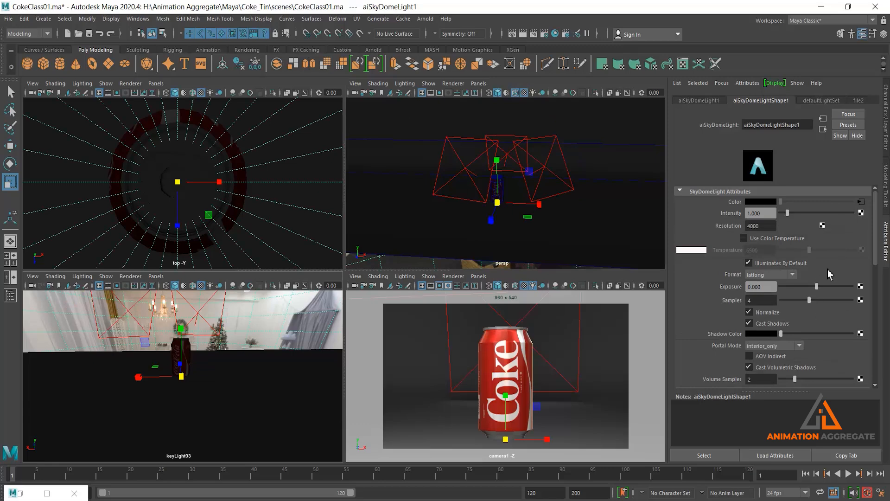
{"action": "scroll", "coordinate": [829, 268], "scroll_direction": "down", "scroll_amount": 3}
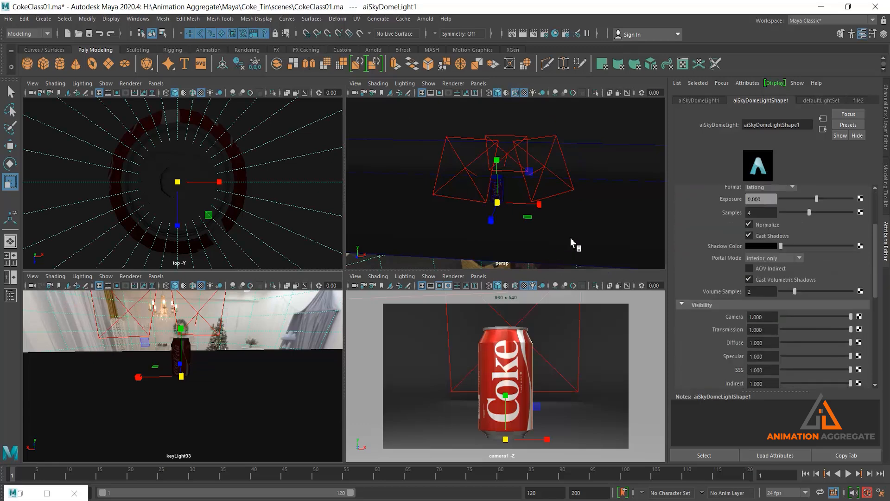
{"action": "right_click_drag", "start_coordinate": [567, 213], "coordinate": [487, 111], "text": "alt"}
{"action": "left_click_drag", "start_coordinate": [504, 189], "coordinate": [608, 206], "text": "alt"}
{"action": "left_click_drag", "start_coordinate": [830, 316], "coordinate": [713, 316]}
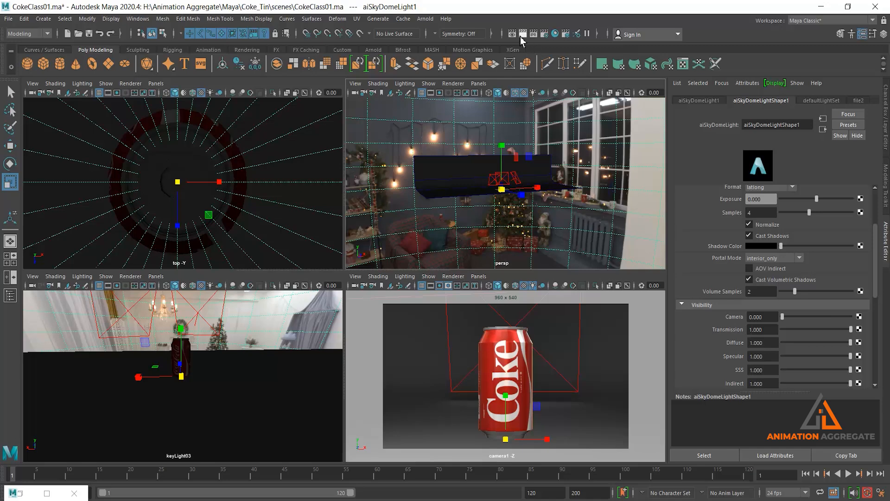
Step: Restore the skydome light's Camera visibility to 1 and review its remaining visibility settings
{"action": "left_click_drag", "start_coordinate": [803, 317], "coordinate": [851, 317]}
{"action": "left_click", "coordinate": [767, 333]}
{"action": "scroll", "coordinate": [787, 365], "scroll_direction": "down", "scroll_amount": 3}
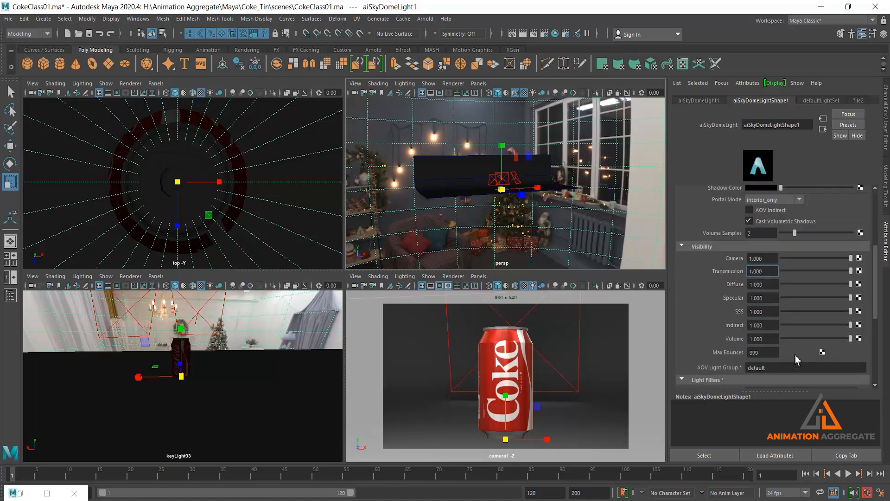
{"action": "scroll", "coordinate": [796, 355], "scroll_direction": "up", "scroll_amount": 7}
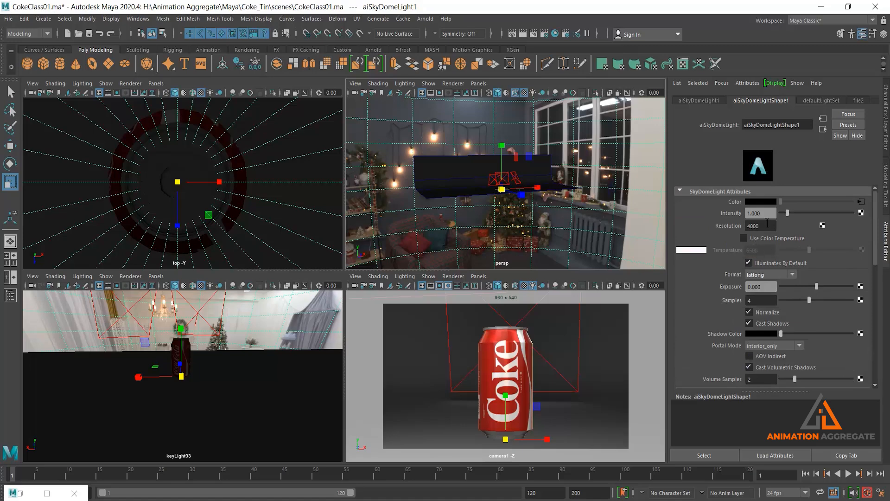
Step: Render the can again in Arnold RenderView with the updated skydome sampling, and put the render window away
{"action": "left_click", "coordinate": [511, 34]}
{"action": "left_click", "coordinate": [641, 105]}
{"action": "left_click", "coordinate": [30, 494]}
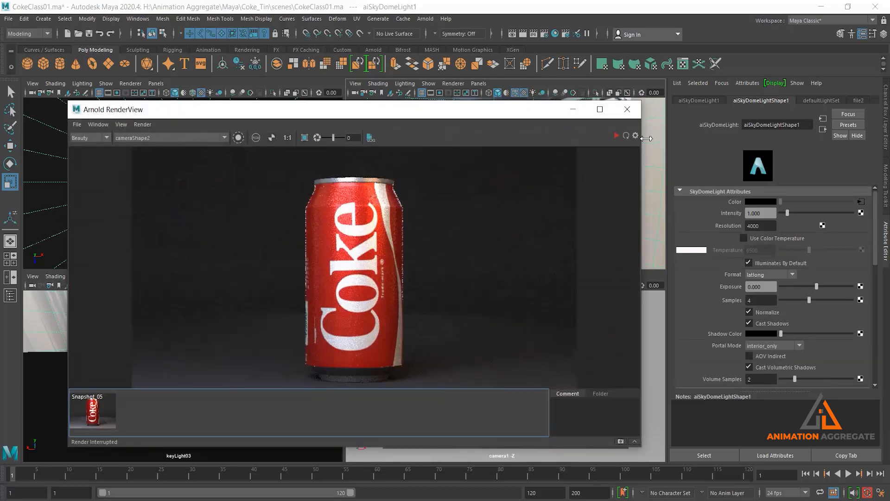
{"action": "left_click", "coordinate": [625, 136]}
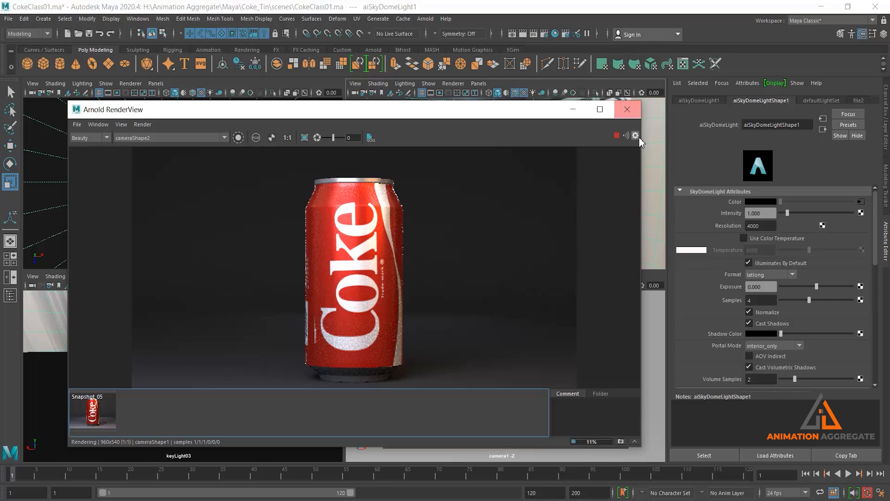
{"action": "left_click", "coordinate": [627, 108]}
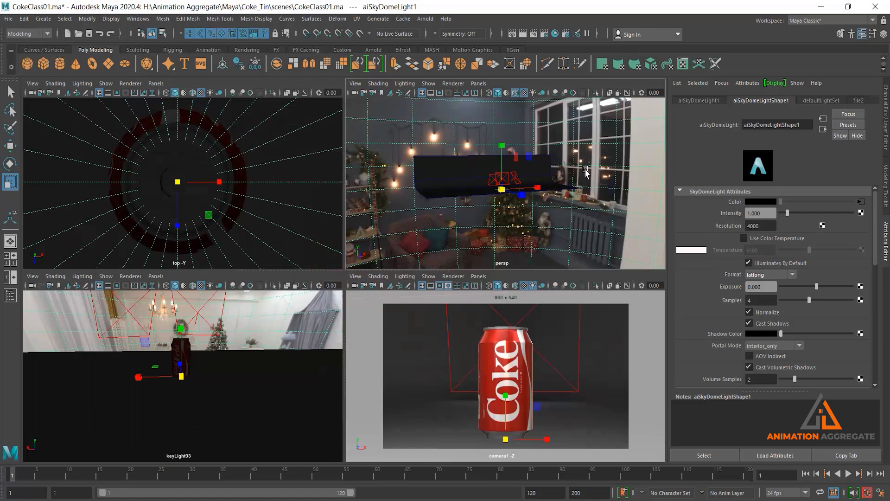
Step: Set the skydome light's intensity to 1.5
{"action": "left_click", "coordinate": [762, 214]}
{"action": "type", "text": "1.5"}
{"action": "key", "text": "Return"}
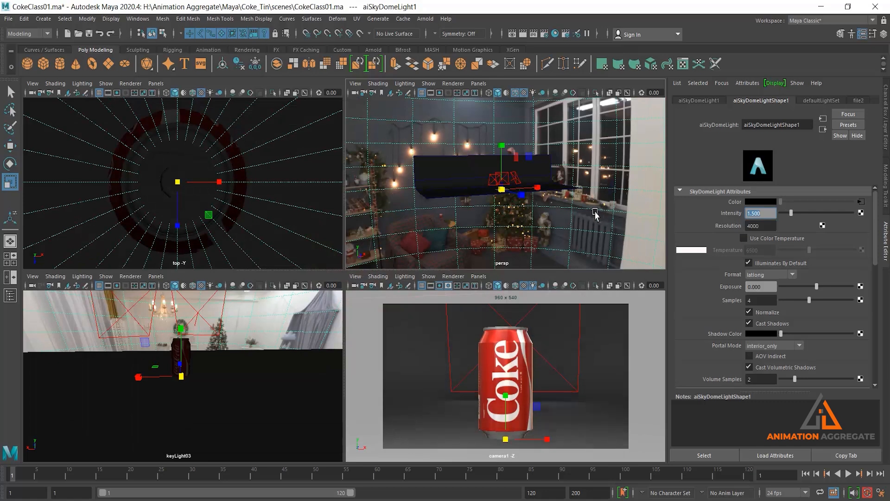
{"action": "scroll", "coordinate": [556, 218], "scroll_direction": "up", "scroll_amount": 4}
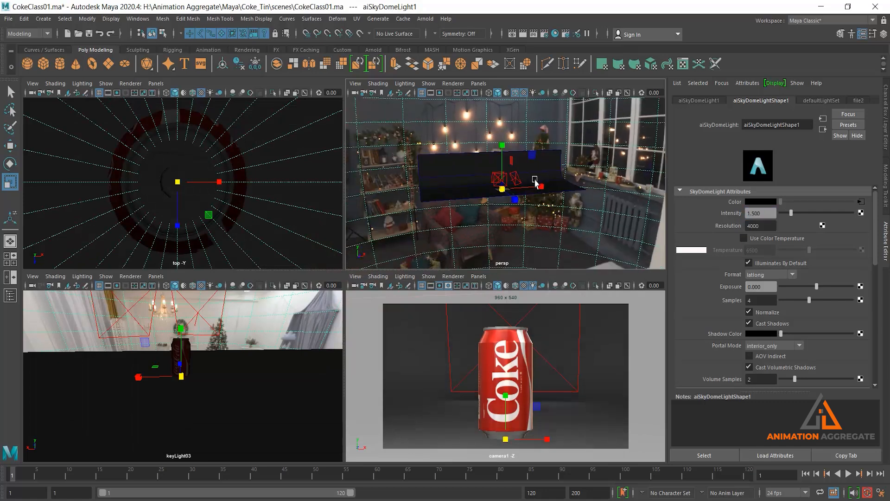
{"action": "left_click_drag", "start_coordinate": [593, 258], "coordinate": [587, 150], "text": "alt"}
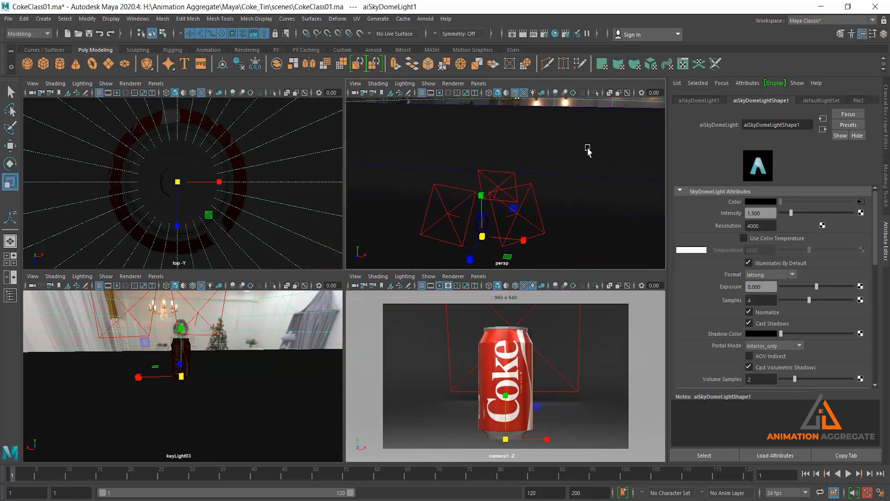
Step: Open the Arnold render settings and set the Camera (AA), Diffuse and Specular samples to 2 each
{"action": "left_click", "coordinate": [545, 34]}
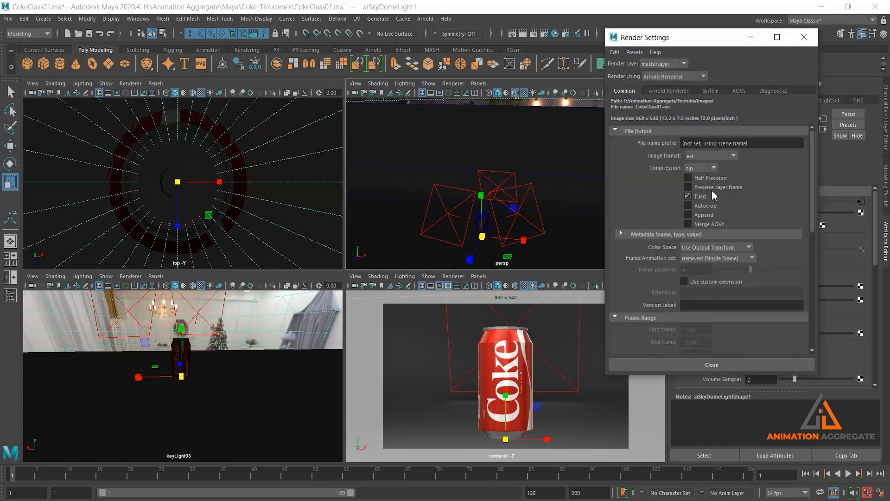
{"action": "left_click", "coordinate": [668, 91]}
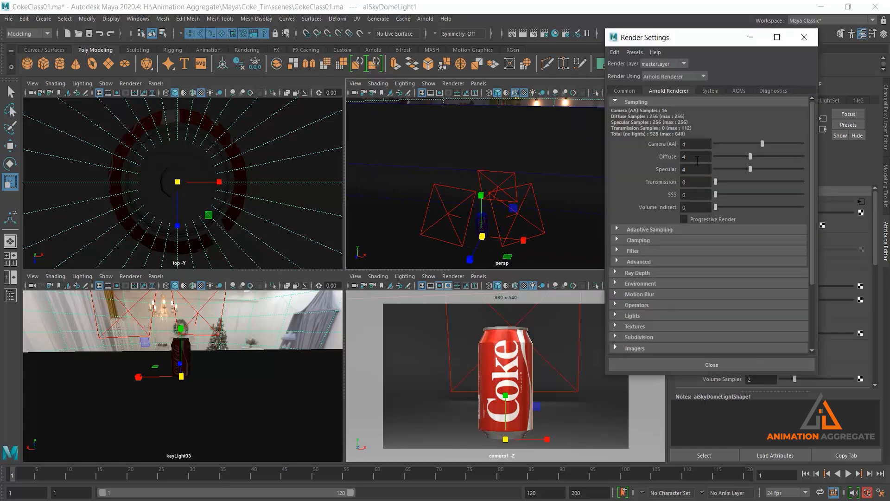
{"action": "double_click", "coordinate": [699, 144]}
{"action": "type", "text": "2"}
{"action": "key", "text": "Tab"}
{"action": "type", "text": "2"}
{"action": "key", "text": "Tab"}
{"action": "type", "text": "2"}
{"action": "key", "text": "Tab"}
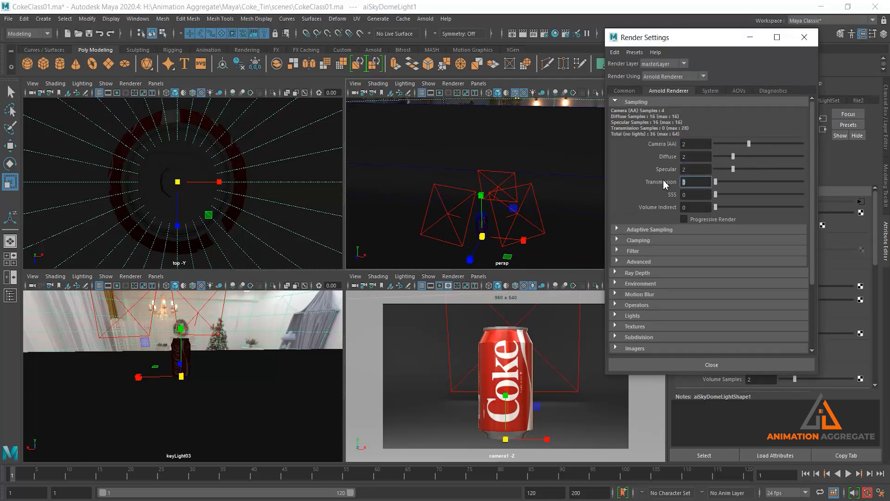
Step: Set the Transmission, SSS and Volume Indirect samples to 1 each, and put the render settings away
{"action": "key", "text": "Tab"}
{"action": "type", "text": "1"}
{"action": "key", "text": "Tab"}
{"action": "type", "text": "1"}
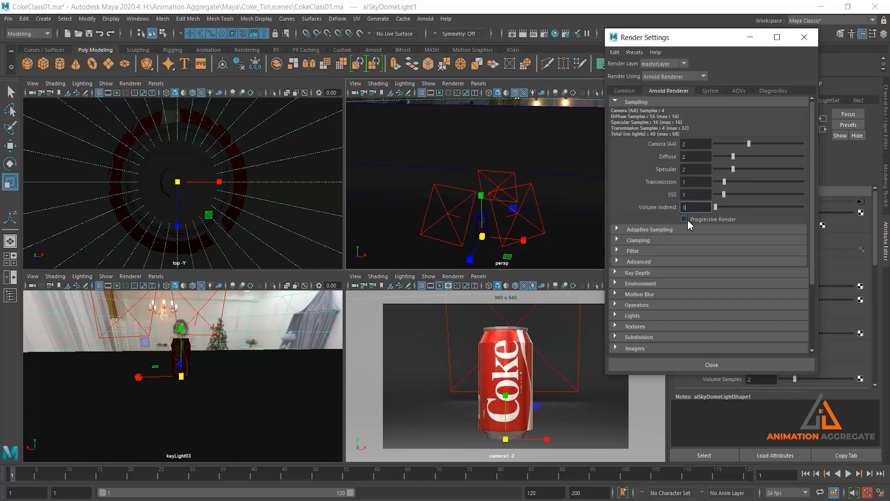
{"action": "left_click", "coordinate": [750, 37]}
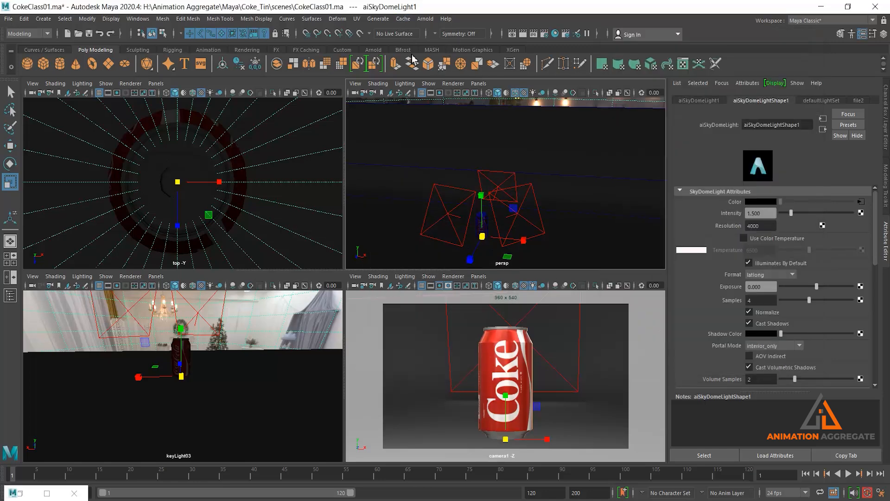
Step: Render the can in Arnold RenderView with the updated sampling, and stop the render
{"action": "left_click", "coordinate": [423, 19]}
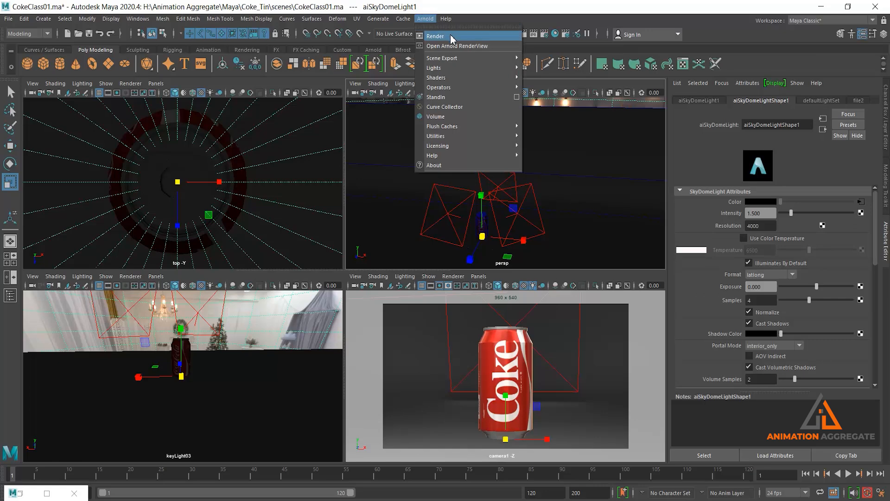
{"action": "left_click", "coordinate": [449, 46]}
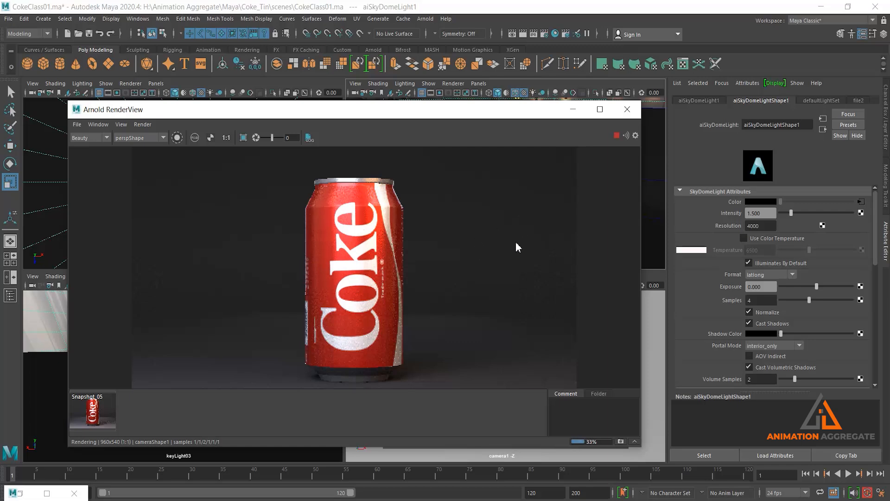
{"action": "left_click", "coordinate": [616, 136]}
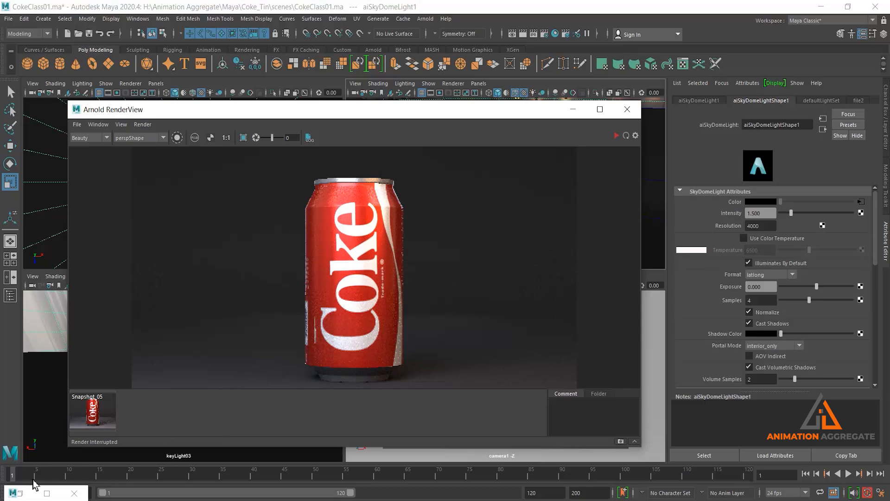
Step: Bring back the render settings and set the Camera (AA) samples to 6
{"action": "left_click", "coordinate": [19, 493]}
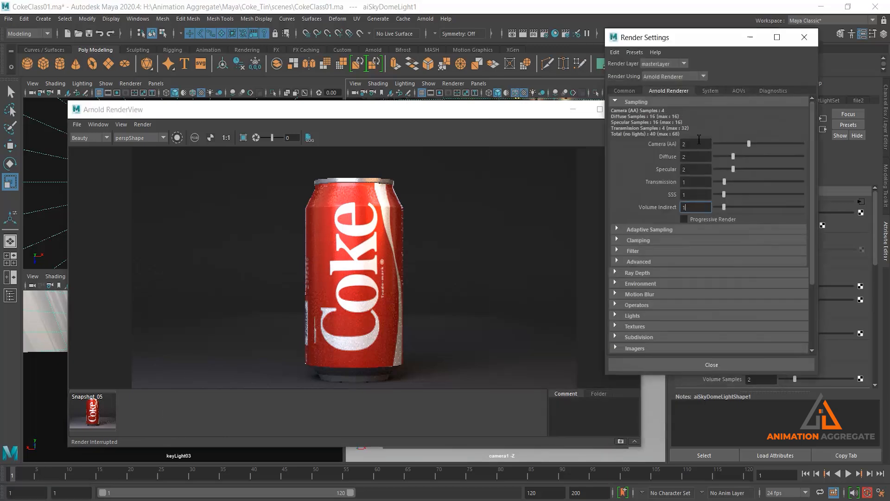
{"action": "double_click", "coordinate": [696, 145]}
{"action": "left_click", "coordinate": [697, 143]}
{"action": "left_click", "coordinate": [700, 158]}
{"action": "left_click", "coordinate": [698, 144]}
{"action": "left_click", "coordinate": [700, 157]}
{"action": "key", "text": "shift+Tab"}
{"action": "type", "text": "6"}
{"action": "key", "text": "Return"}
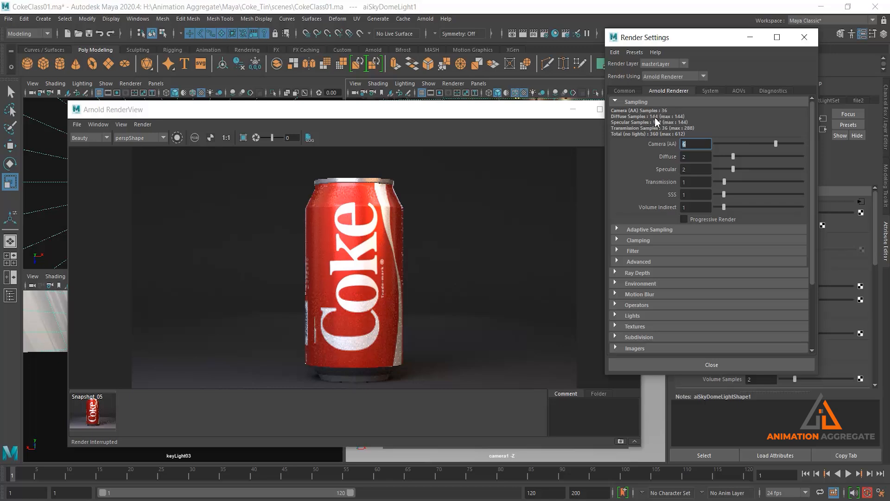
Step: Set the Camera (AA) samples to 4
{"action": "left_click", "coordinate": [688, 157]}
{"action": "left_click_drag", "start_coordinate": [691, 144], "coordinate": [656, 138]}
{"action": "type", "text": "4"}
{"action": "key", "text": "Return"}
Step: Set the Camera (AA), Specular and Diffuse samples to 1 each
{"action": "left_click", "coordinate": [693, 157]}
{"action": "left_click", "coordinate": [682, 141]}
{"action": "type", "text": "1"}
{"action": "key", "text": "Return"}
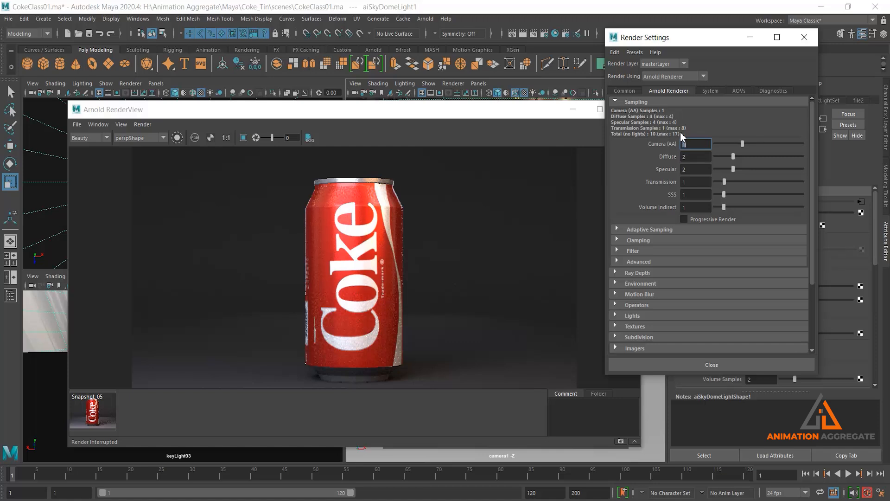
{"action": "left_click", "coordinate": [689, 169]}
{"action": "type", "text": "1"}
{"action": "key", "text": "Return"}
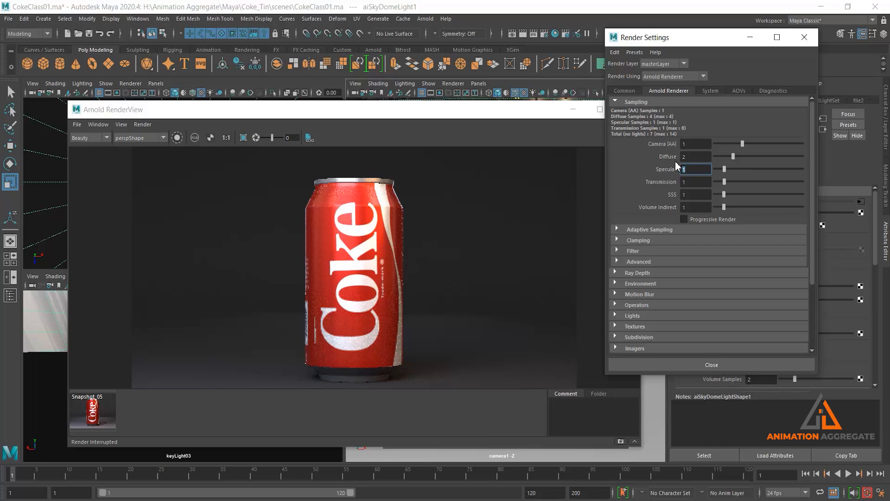
{"action": "left_click", "coordinate": [689, 157]}
{"action": "left_click", "coordinate": [686, 145]}
{"action": "left_click", "coordinate": [696, 158]}
{"action": "type", "text": "1"}
{"action": "key", "text": "Return"}
Step: Render the can again in Arnold RenderView with all samples at 1, and stop the render
{"action": "left_click_drag", "start_coordinate": [485, 105], "coordinate": [477, 104]}
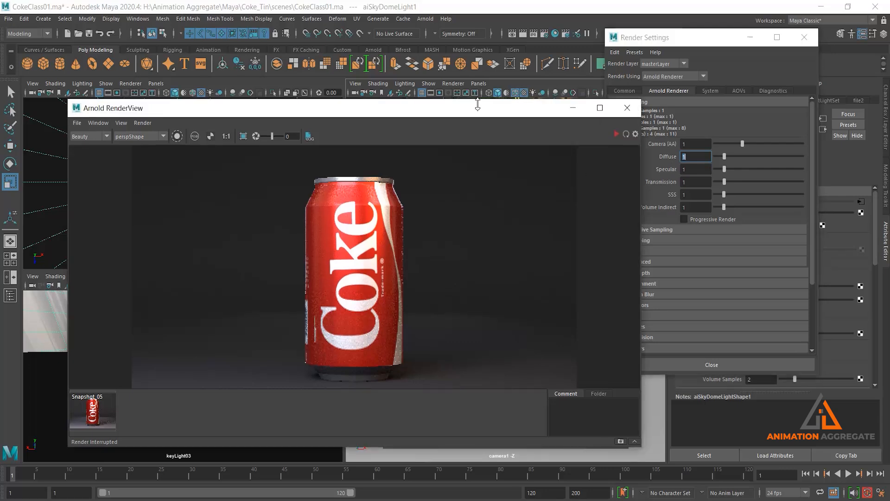
{"action": "left_click", "coordinate": [706, 158]}
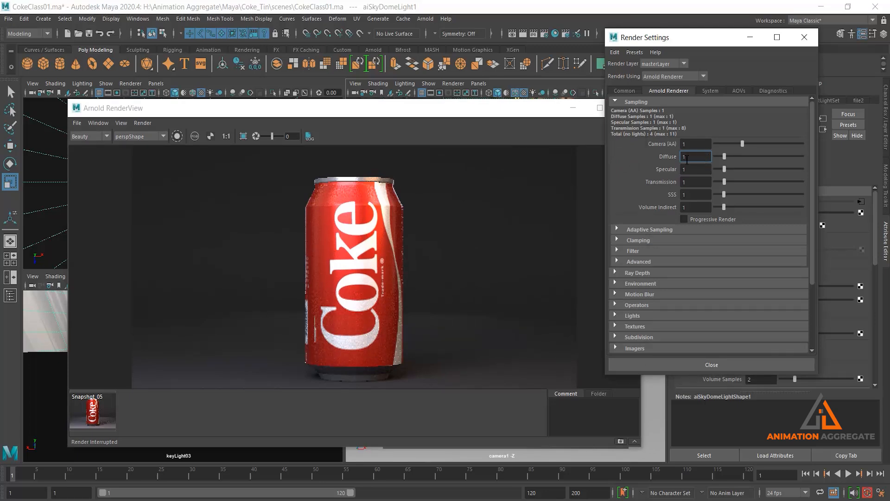
{"action": "left_click", "coordinate": [498, 110]}
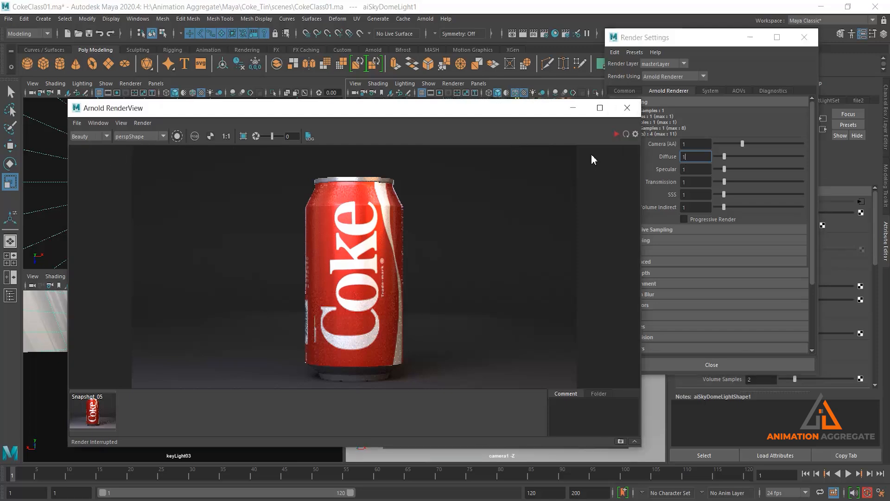
{"action": "left_click", "coordinate": [617, 135]}
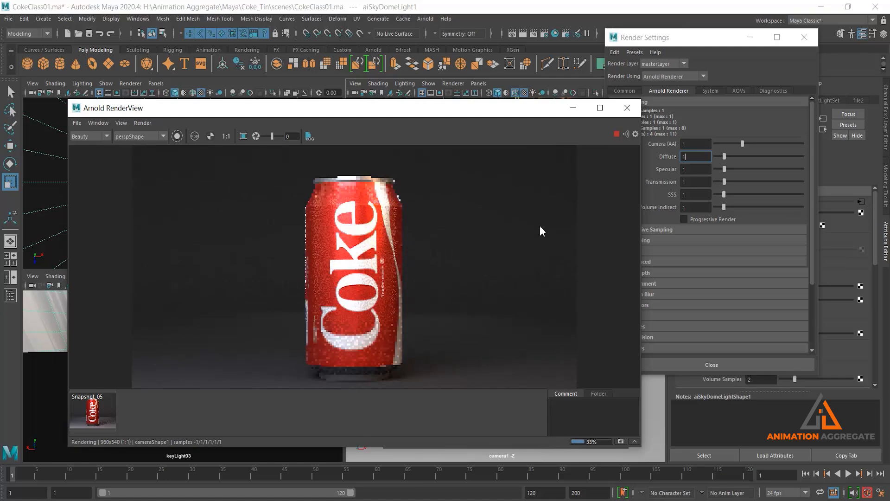
{"action": "left_click", "coordinate": [615, 135]}
Step: Add the diffuse_direct and diffuse_indirect passes to the active AOVs in the render settings
{"action": "left_click", "coordinate": [705, 49]}
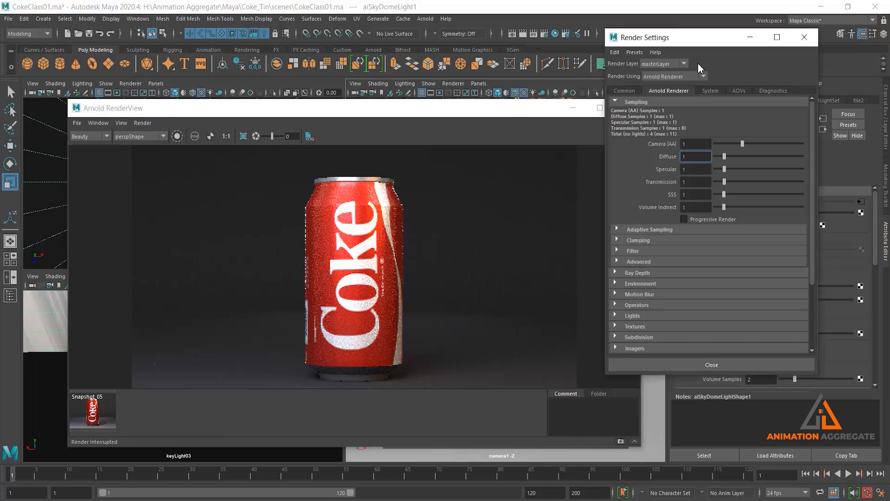
{"action": "left_click", "coordinate": [741, 91]}
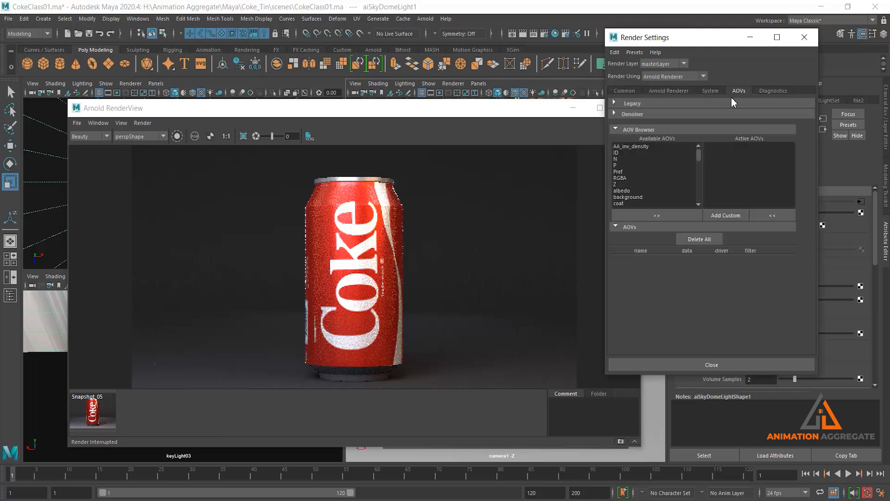
{"action": "scroll", "coordinate": [651, 179], "scroll_direction": "down", "scroll_amount": 3}
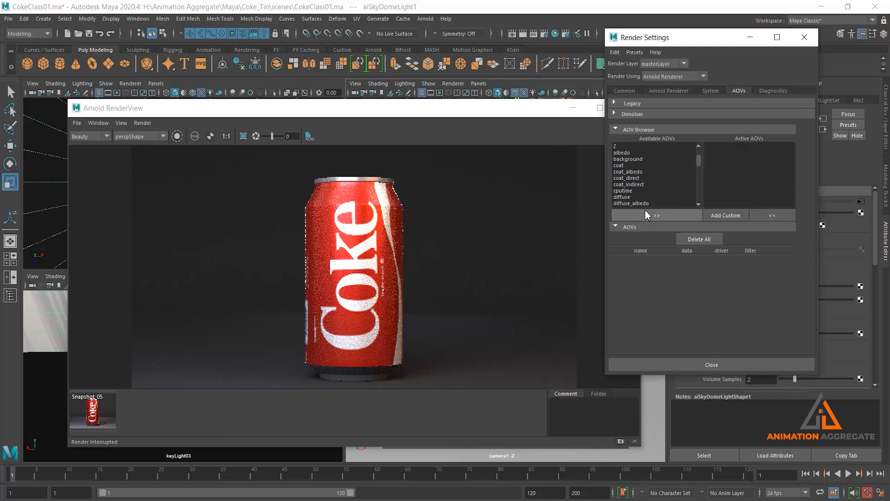
{"action": "scroll", "coordinate": [647, 191], "scroll_direction": "down", "scroll_amount": 1}
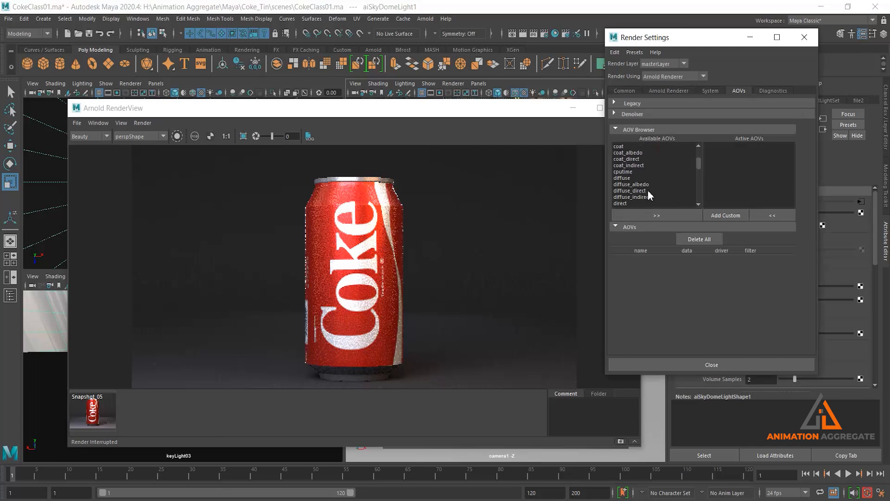
{"action": "left_click", "coordinate": [643, 191]}
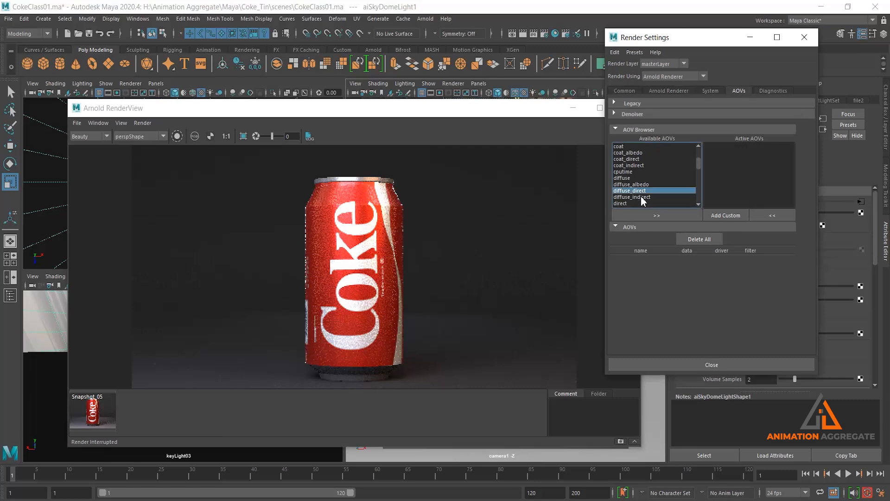
{"action": "left_click", "coordinate": [640, 196], "text": "shift"}
{"action": "left_click", "coordinate": [654, 215]}
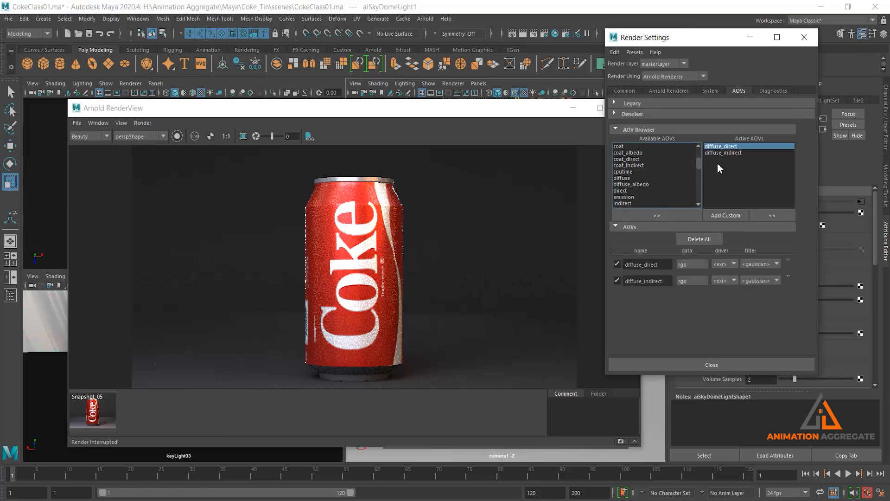
Step: Add the specular_direct and specular_indirect passes to the active AOVs, and close the render settings
{"action": "scroll", "coordinate": [664, 184], "scroll_direction": "down", "scroll_amount": 1}
{"action": "scroll", "coordinate": [663, 179], "scroll_direction": "down", "scroll_amount": 3}
{"action": "left_click", "coordinate": [643, 197]}
{"action": "left_click", "coordinate": [645, 204], "text": "shift"}
{"action": "left_click", "coordinate": [653, 214]}
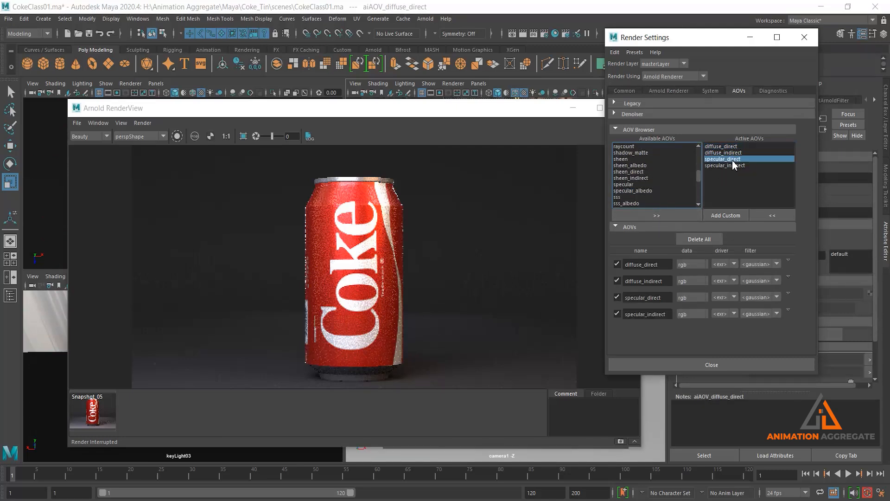
{"action": "left_click", "coordinate": [804, 37]}
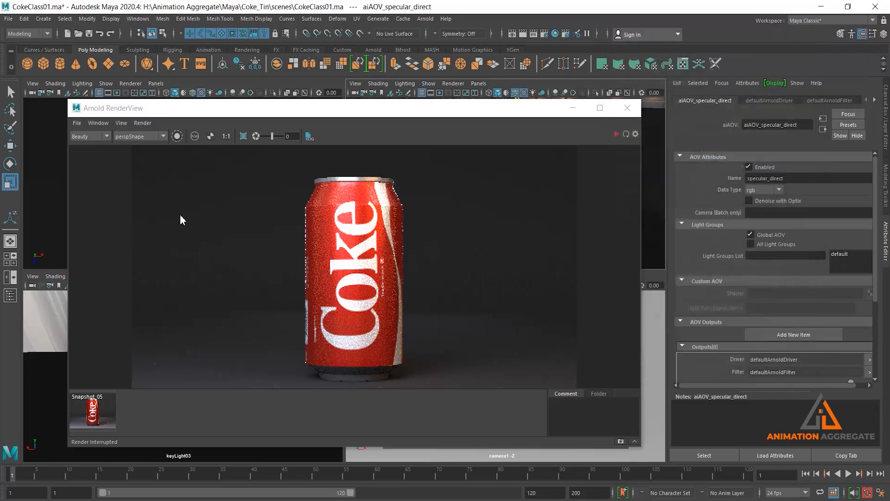
Step: Render the can with the new AOVs, examine each direct and indirect diffuse and specular pass for noise, and put the render window away
{"action": "left_click", "coordinate": [616, 135]}
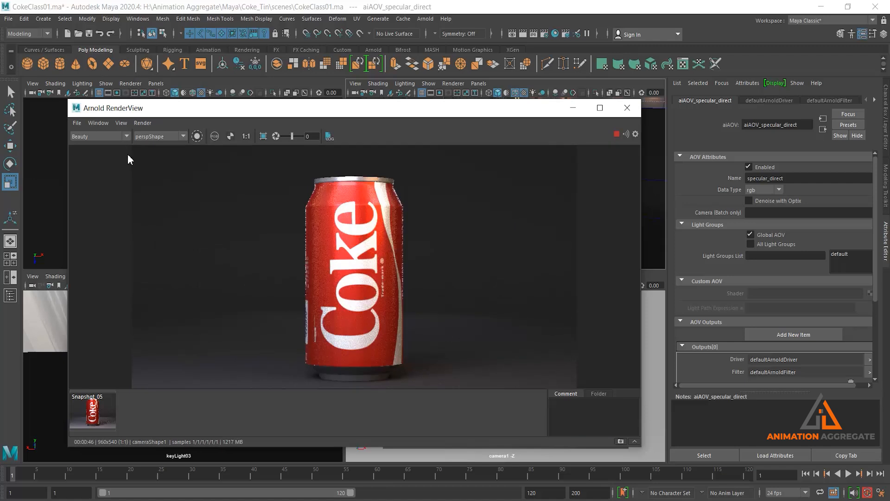
{"action": "left_click", "coordinate": [103, 136]}
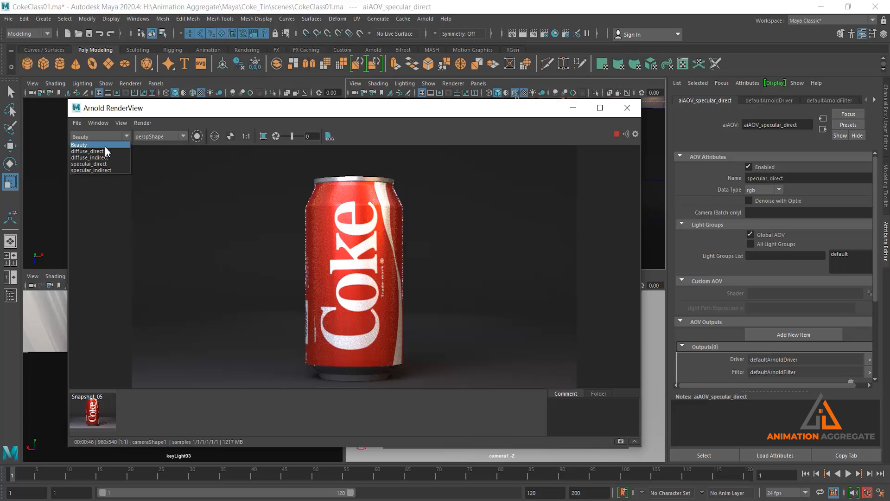
{"action": "left_click", "coordinate": [104, 151]}
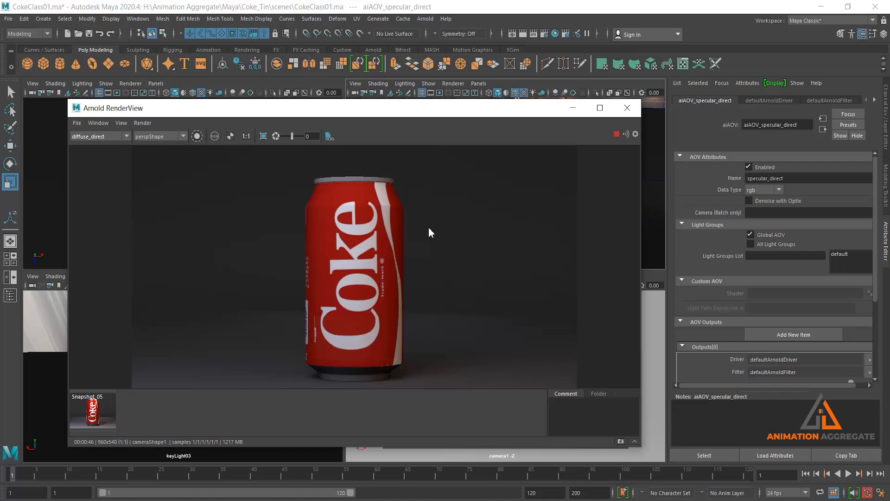
{"action": "left_click", "coordinate": [98, 136]}
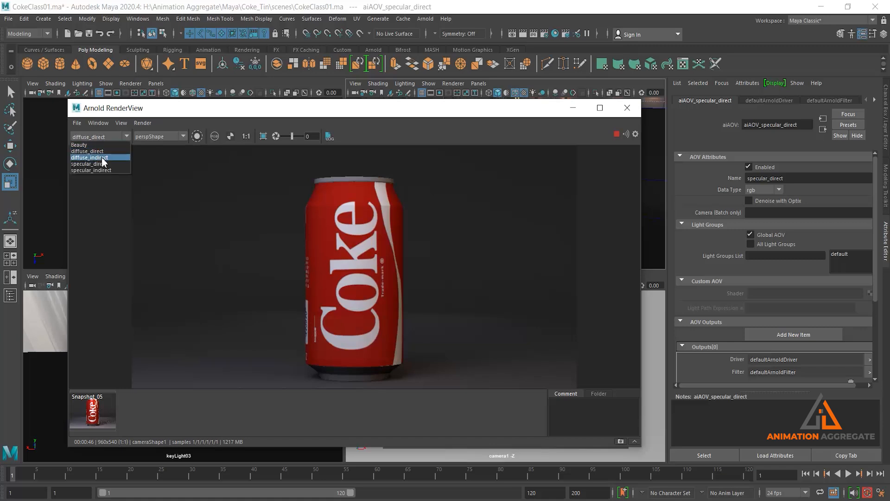
{"action": "left_click", "coordinate": [103, 158]}
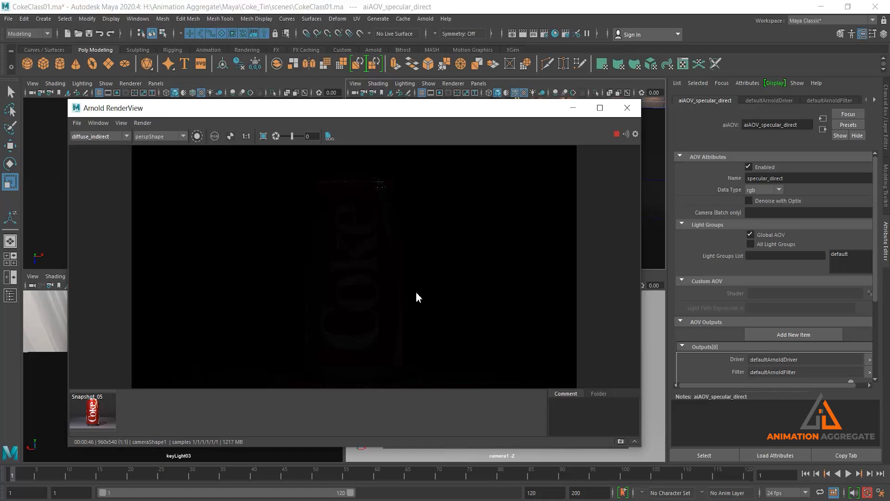
{"action": "left_click", "coordinate": [92, 137]}
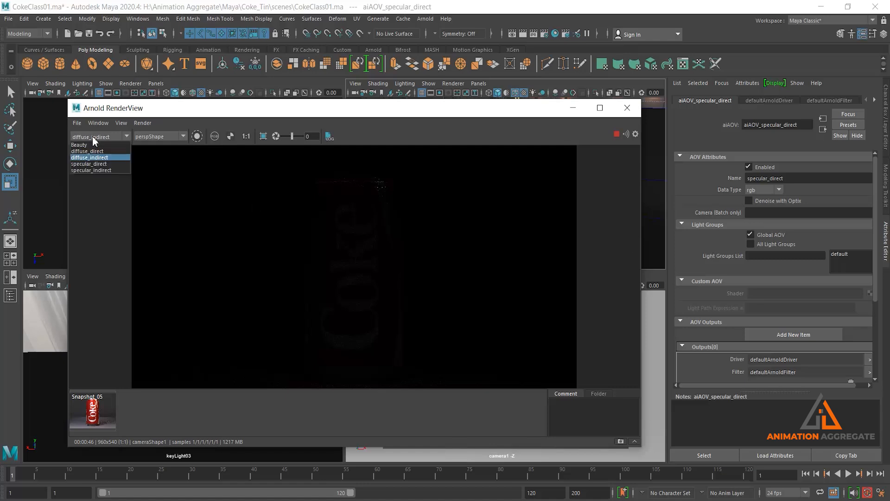
{"action": "left_click", "coordinate": [93, 163]}
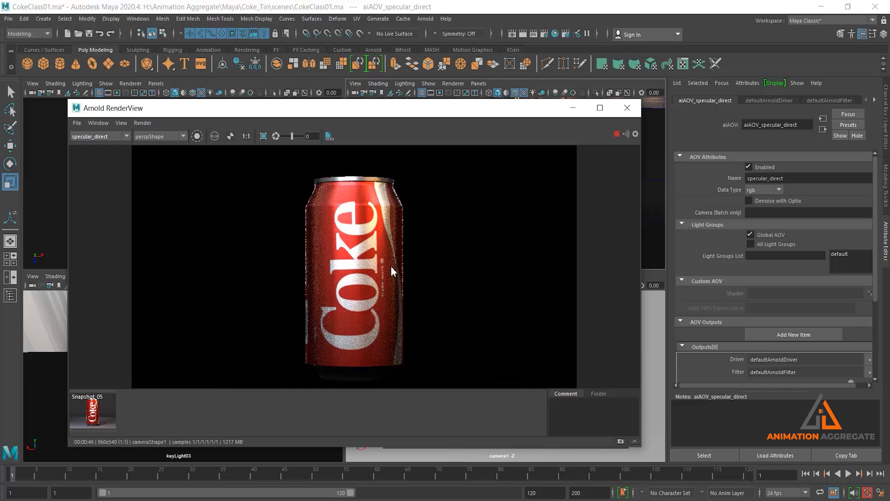
{"action": "left_click", "coordinate": [104, 136]}
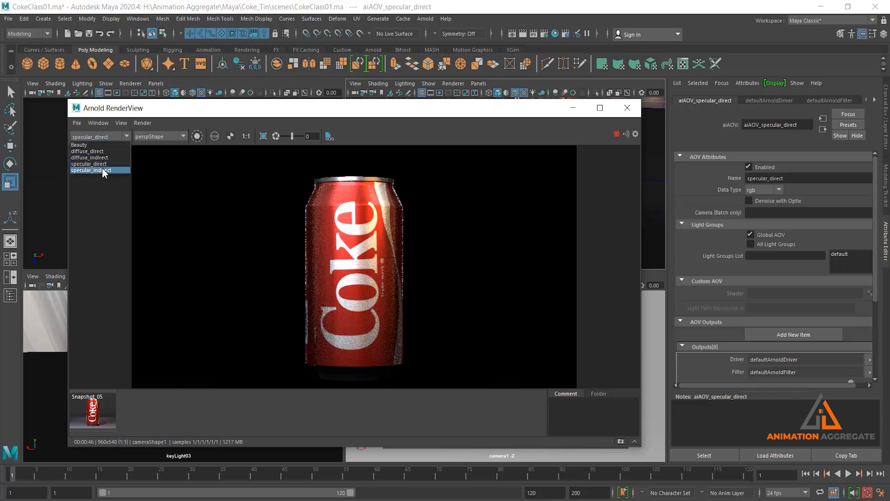
{"action": "left_click", "coordinate": [95, 170]}
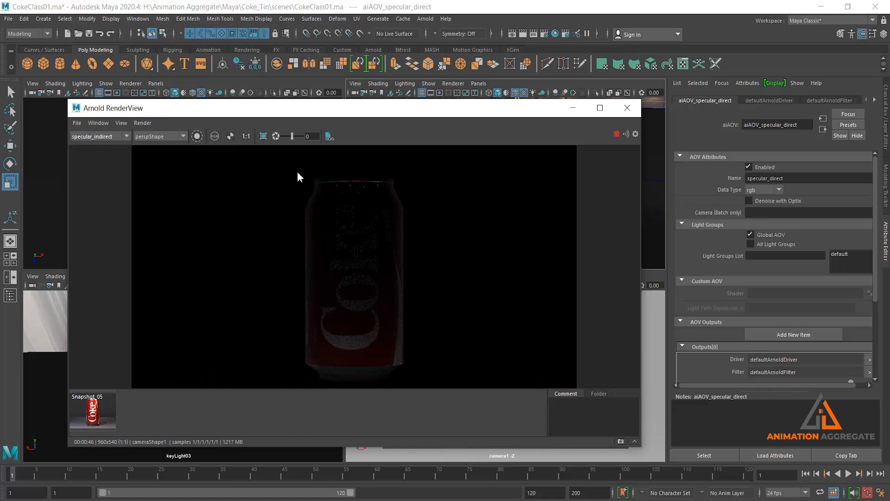
{"action": "left_click", "coordinate": [572, 108]}
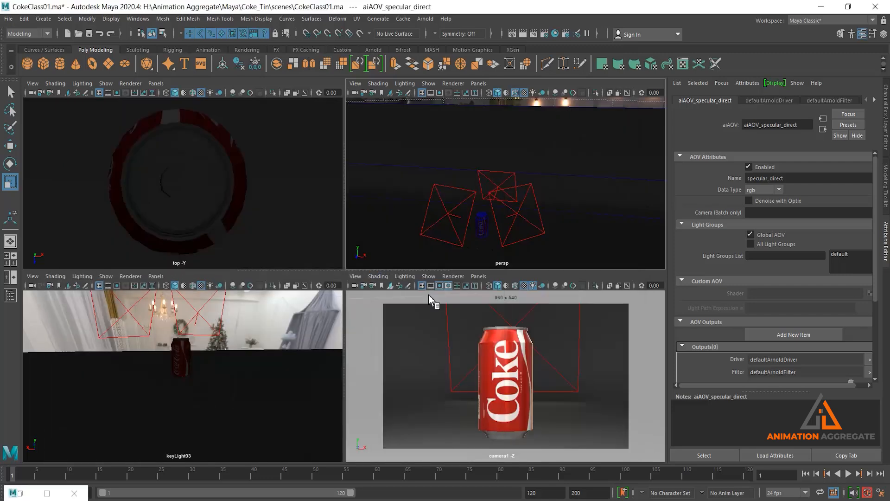
Step: Open the Arnold sampling settings and set both the Diffuse and Specular samples to 0
{"action": "left_click", "coordinate": [544, 34]}
{"action": "left_click", "coordinate": [668, 91]}
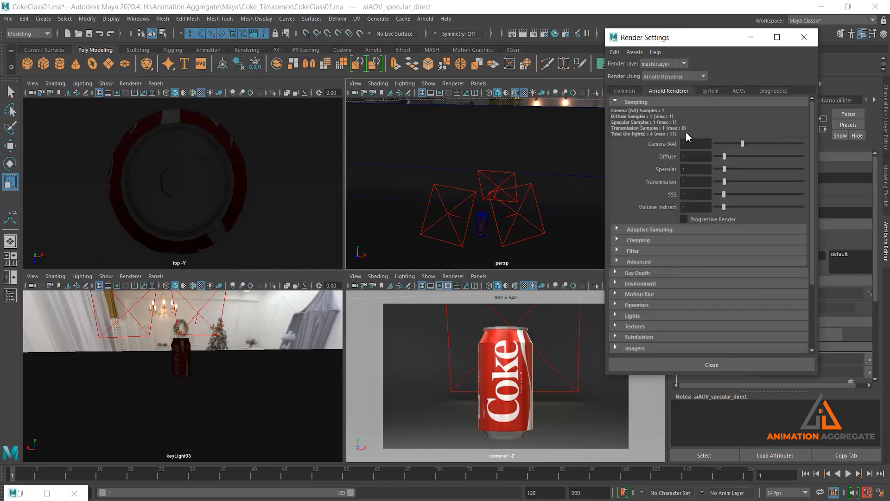
{"action": "double_click", "coordinate": [693, 156]}
{"action": "type", "text": "0"}
{"action": "double_click", "coordinate": [694, 170]}
{"action": "type", "text": "0"}
Step: Bring back Arnold RenderView, show the Beauty pass, and restart the render with the zeroed diffuse and specular samples
{"action": "left_click", "coordinate": [16, 493]}
{"action": "left_click", "coordinate": [23, 495]}
{"action": "left_click", "coordinate": [23, 495]}
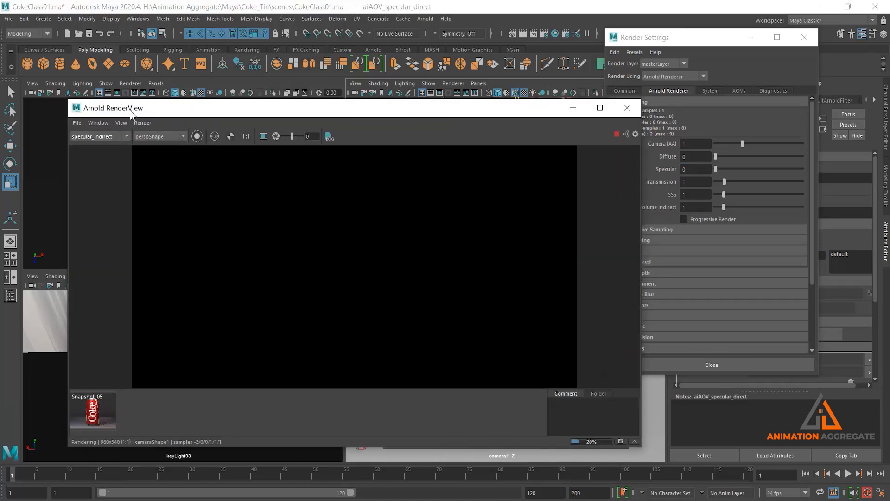
{"action": "left_click", "coordinate": [97, 137]}
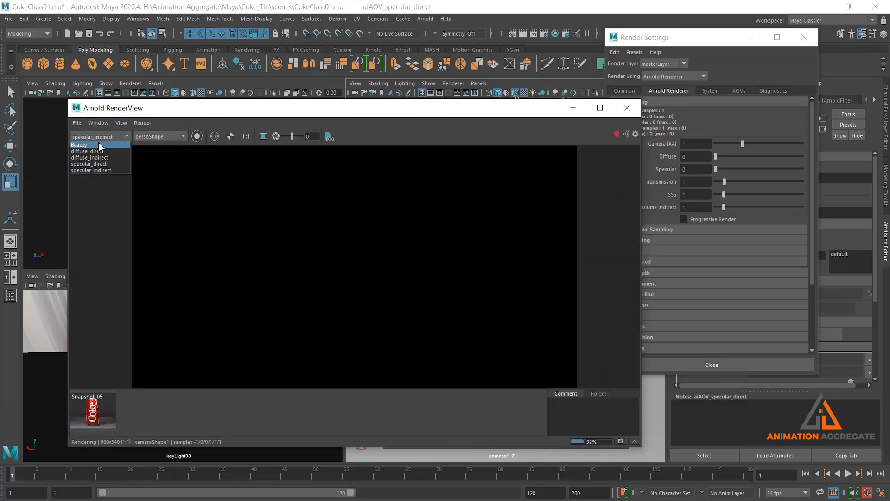
{"action": "left_click", "coordinate": [100, 145]}
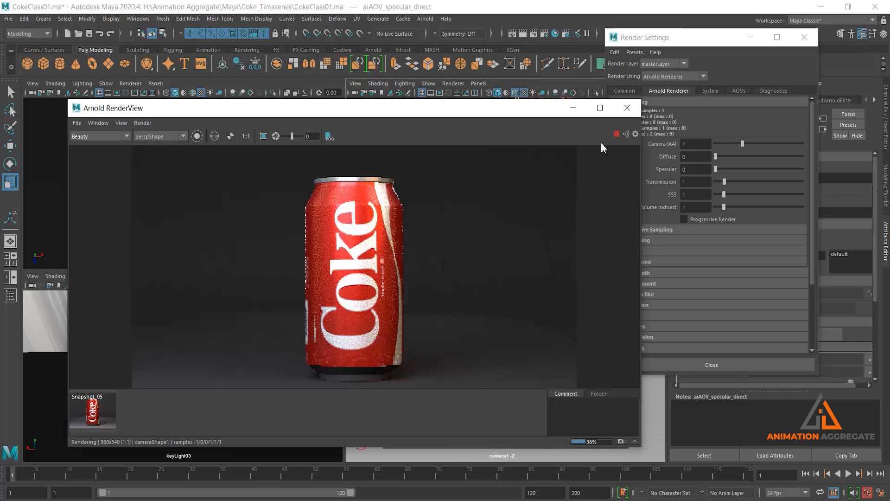
{"action": "left_click", "coordinate": [616, 135]}
{"action": "left_click", "coordinate": [615, 136]}
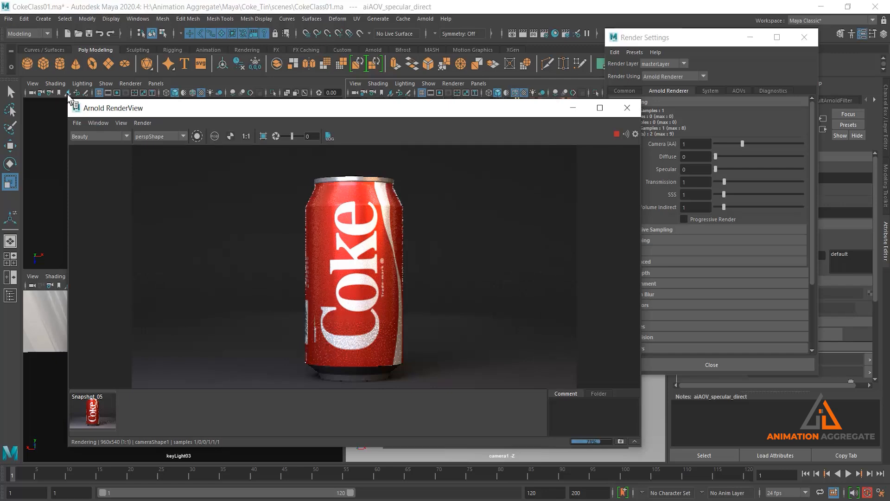
Step: Examine the diffuse_direct, diffuse_indirect, specular_direct and specular_indirect passes in turn, and put the render window away
{"action": "left_click", "coordinate": [82, 136]}
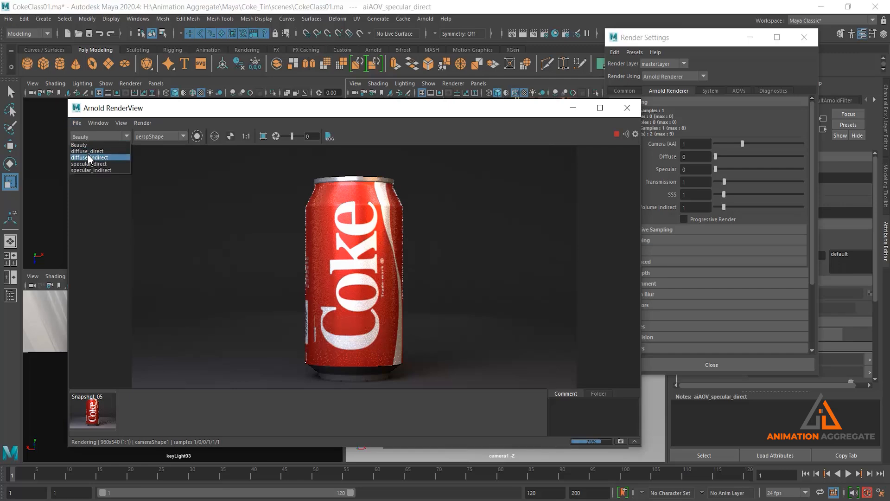
{"action": "left_click", "coordinate": [88, 152]}
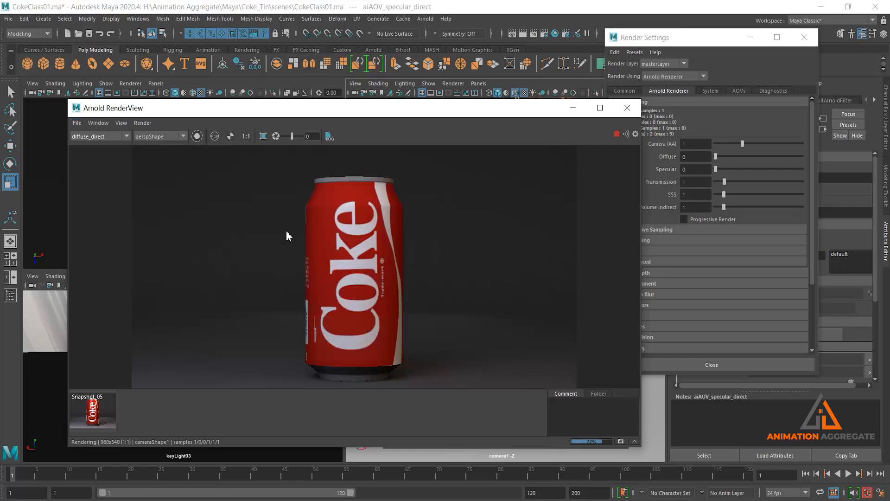
{"action": "left_click", "coordinate": [79, 137]}
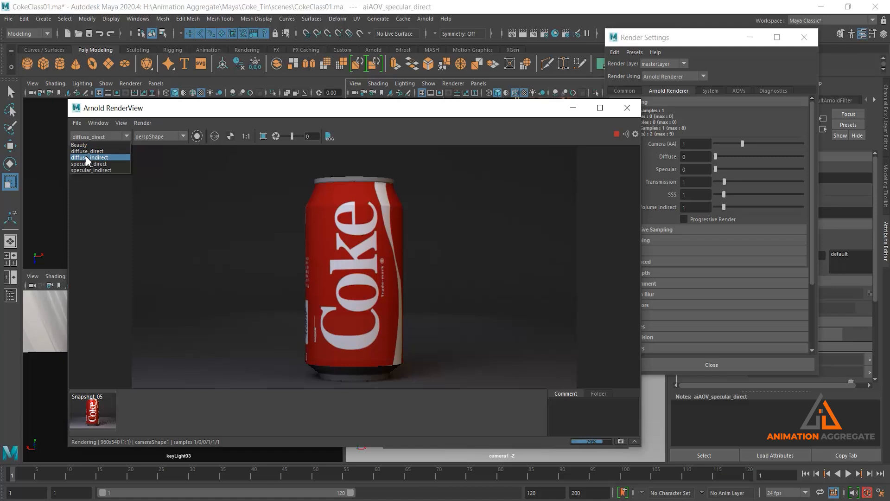
{"action": "left_click", "coordinate": [85, 156]}
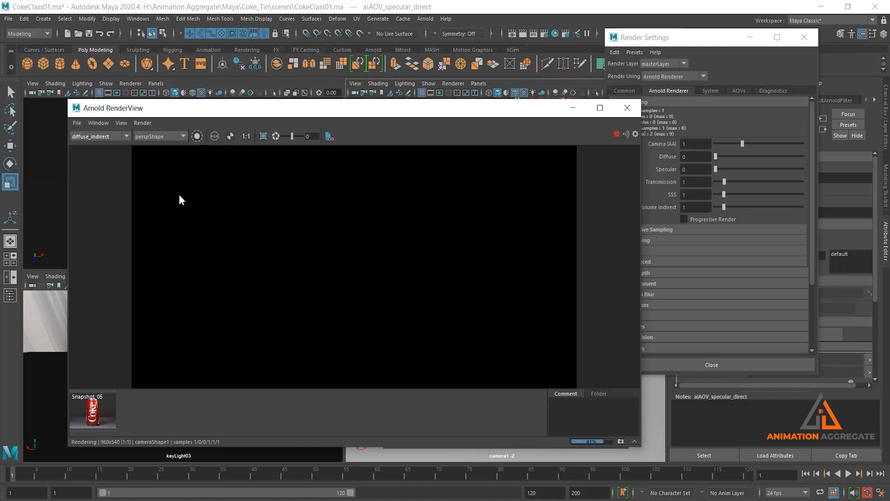
{"action": "left_click", "coordinate": [100, 137]}
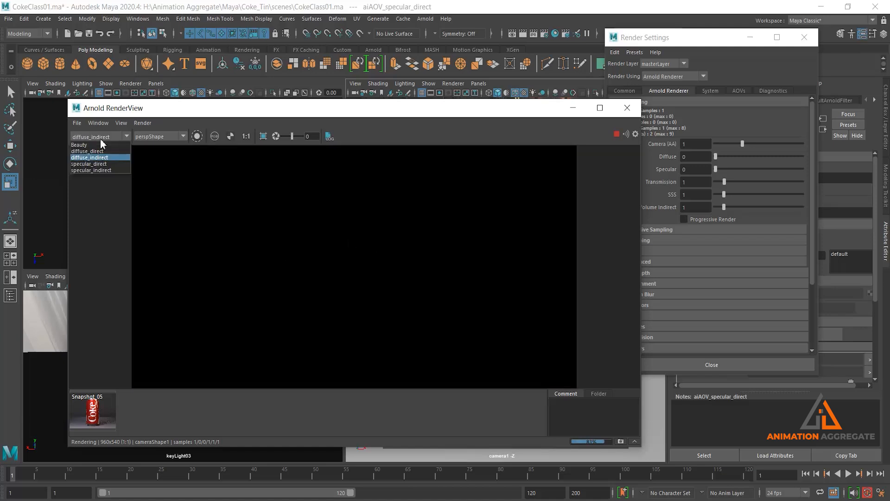
{"action": "left_click", "coordinate": [102, 167]}
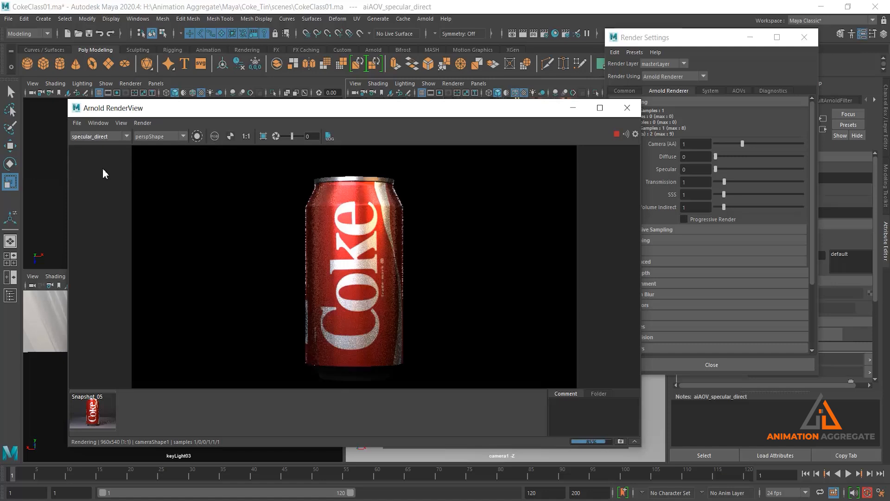
{"action": "left_click", "coordinate": [100, 137]}
{"action": "left_click", "coordinate": [108, 174]}
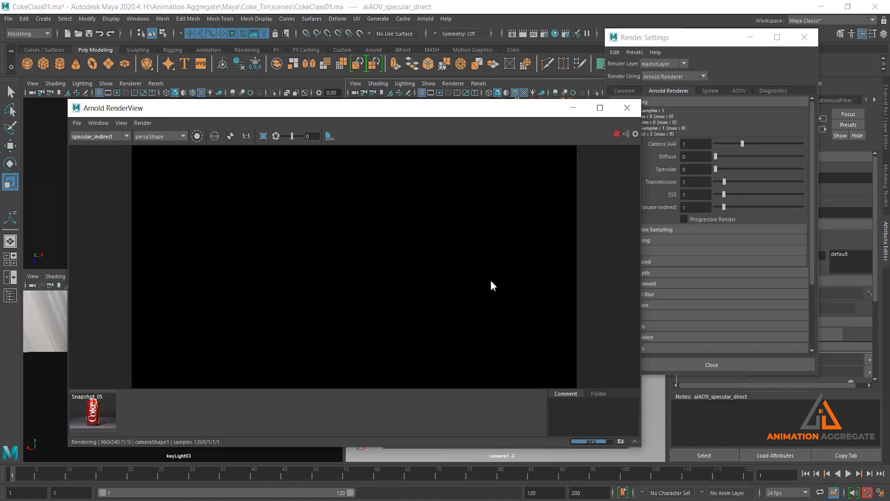
{"action": "left_click", "coordinate": [622, 112]}
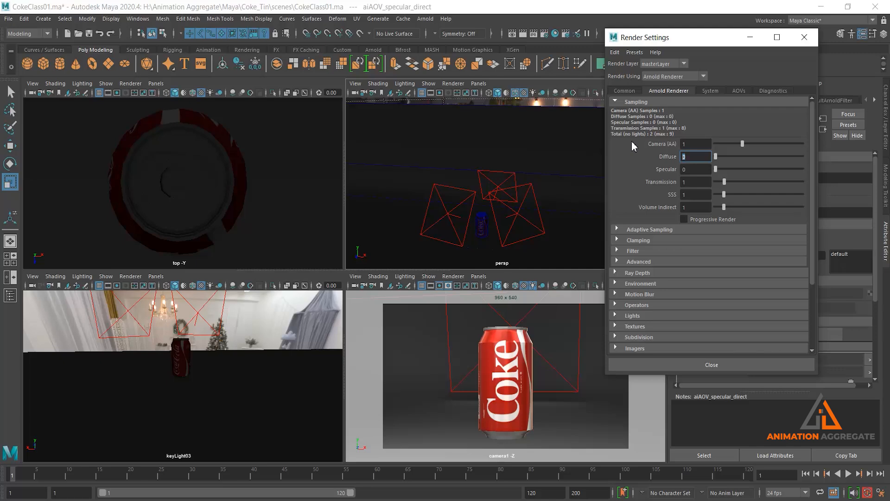
Step: Set the Diffuse and Specular samples to 3 and render the can again in Arnold RenderView
{"action": "type", "text": "3"}
{"action": "key", "text": "Tab"}
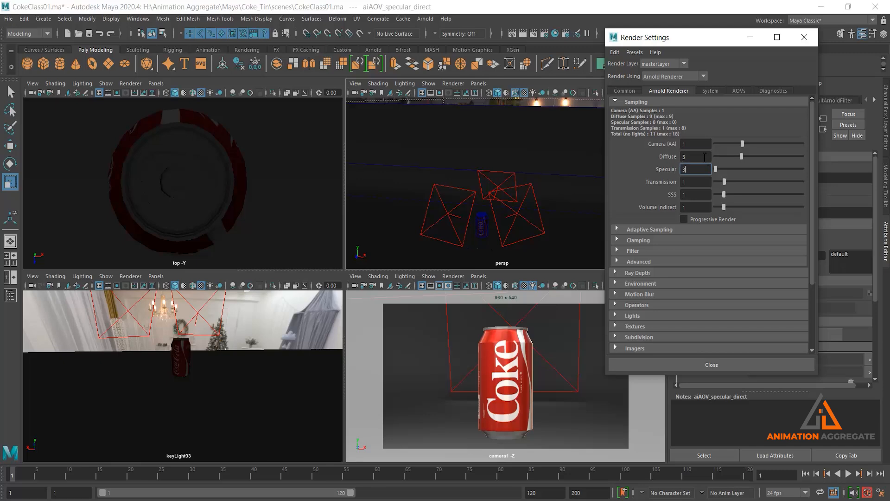
{"action": "left_click", "coordinate": [432, 19]}
{"action": "left_click", "coordinate": [440, 50]}
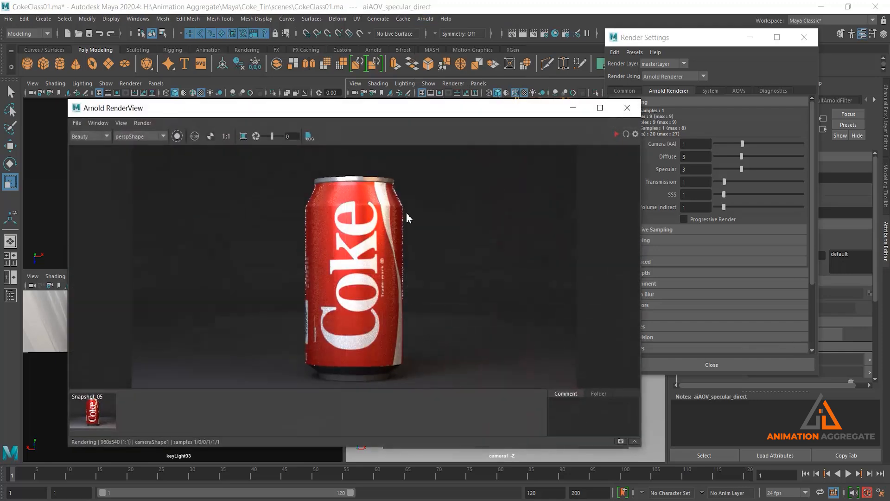
{"action": "left_click", "coordinate": [616, 134]}
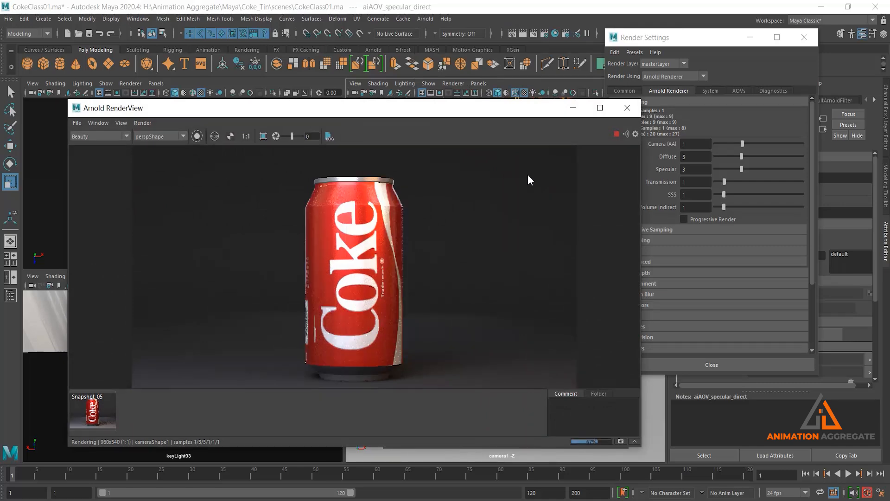
Step: Compare the direct and indirect diffuse and specular passes with the Beauty pass, stop the render, and put the render window away
{"action": "left_click", "coordinate": [76, 123]}
{"action": "left_click", "coordinate": [76, 126]}
{"action": "left_click", "coordinate": [93, 139]}
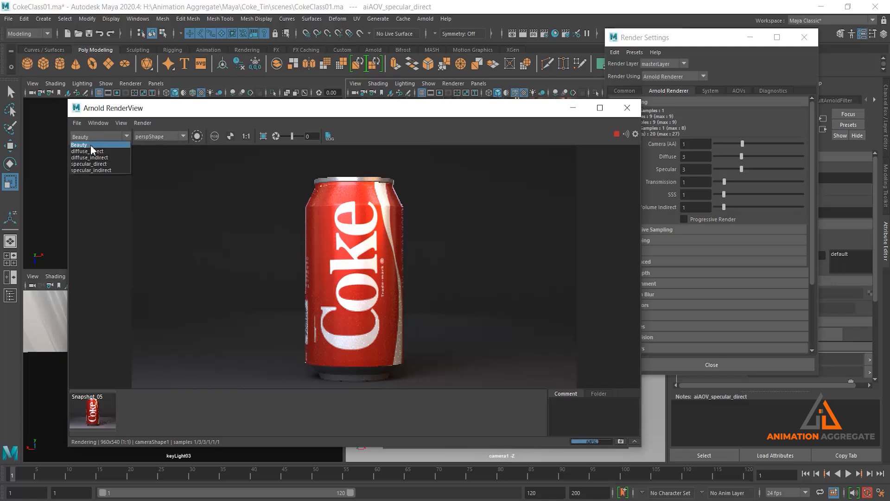
{"action": "left_click", "coordinate": [93, 152]}
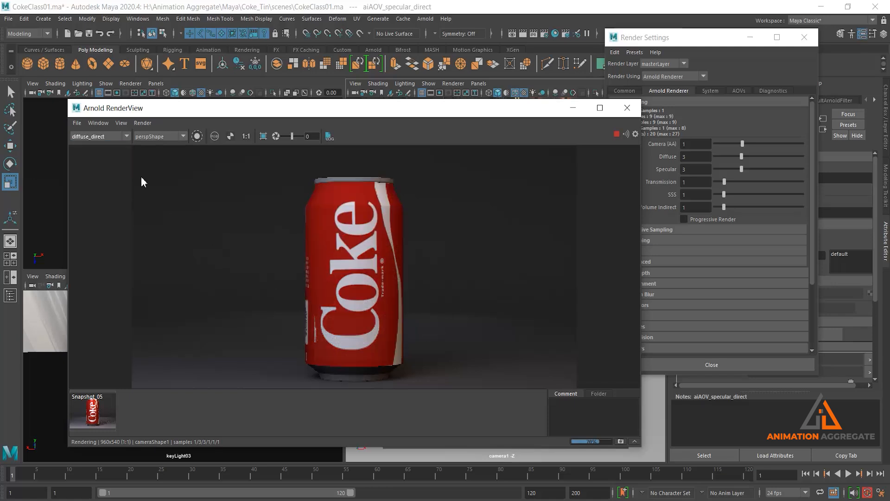
{"action": "left_click", "coordinate": [101, 137]}
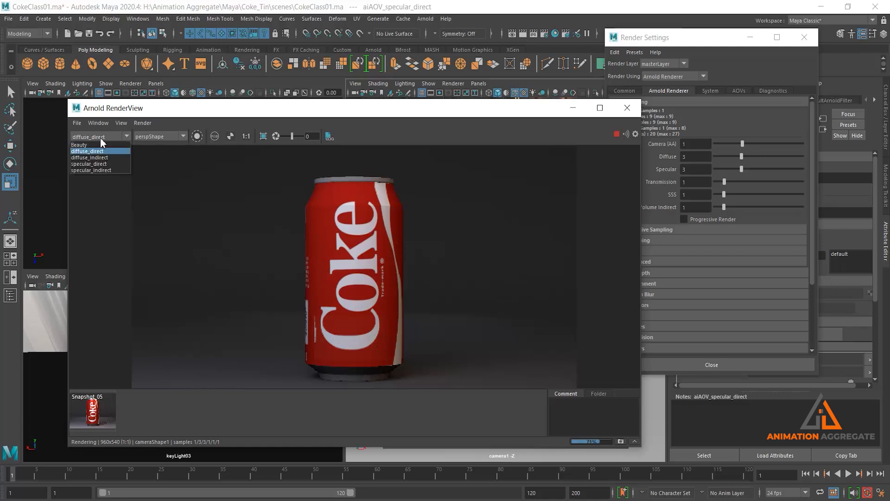
{"action": "left_click", "coordinate": [105, 158]}
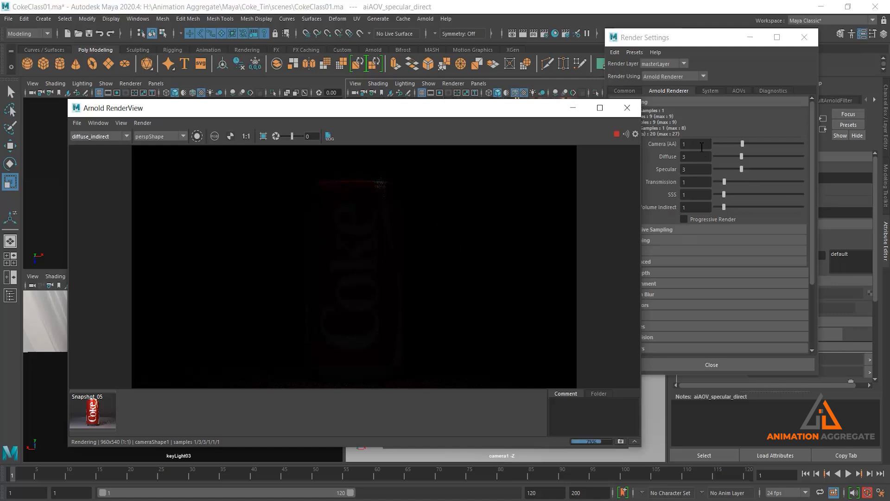
{"action": "left_click", "coordinate": [104, 135]}
{"action": "left_click", "coordinate": [110, 171]}
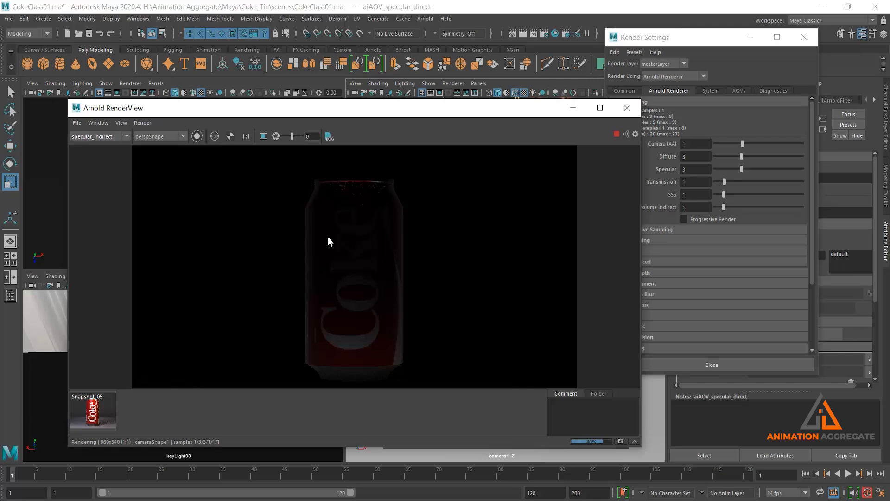
{"action": "left_click", "coordinate": [100, 137]}
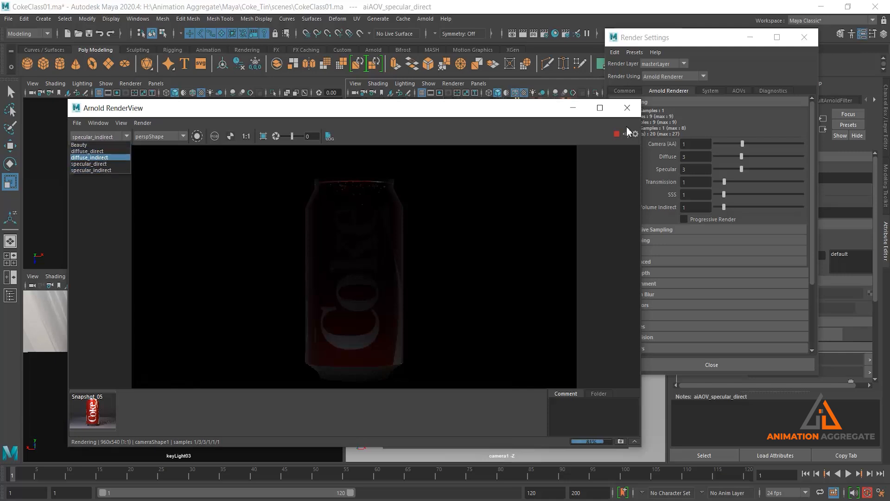
{"action": "left_click", "coordinate": [88, 163]}
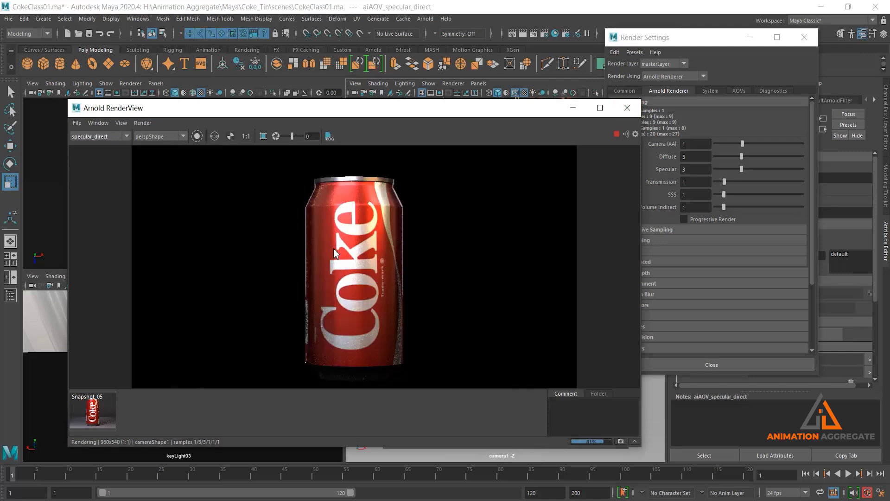
{"action": "left_click", "coordinate": [107, 137]}
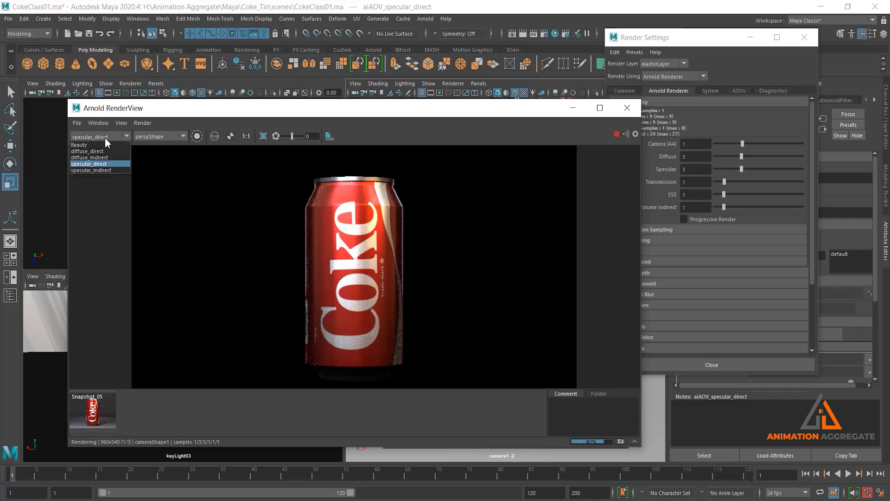
{"action": "left_click", "coordinate": [99, 143]}
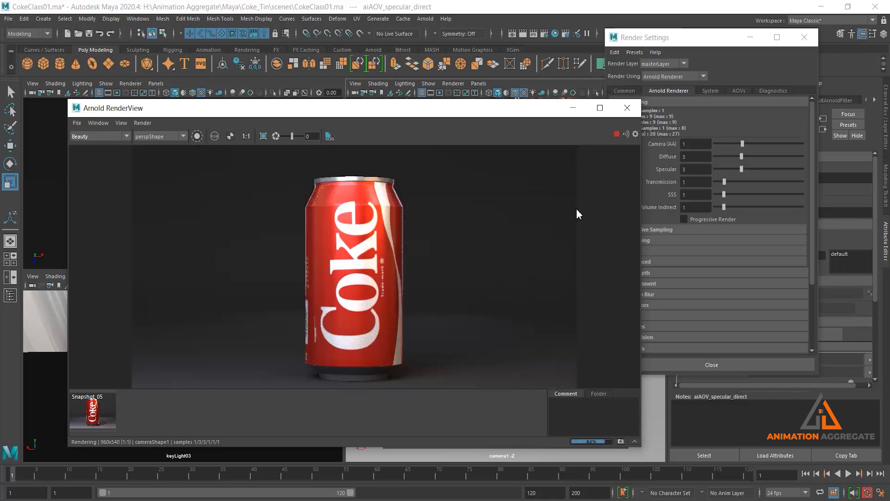
{"action": "left_click", "coordinate": [616, 135]}
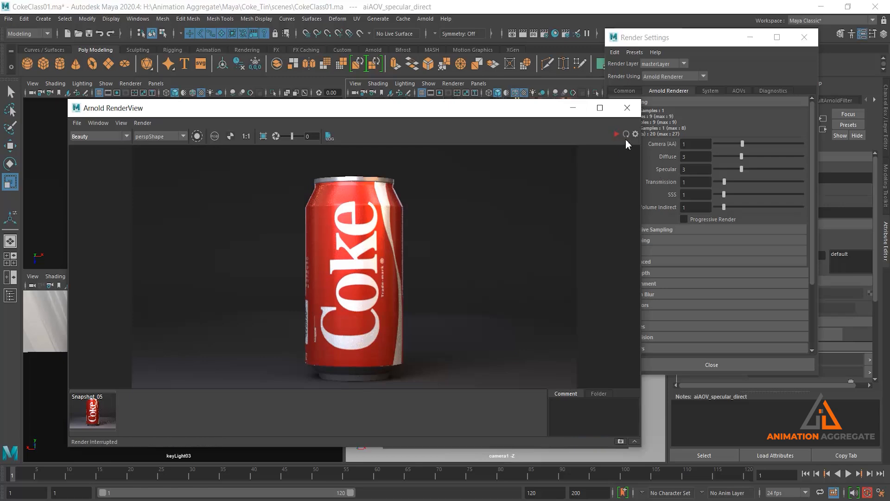
{"action": "left_click", "coordinate": [569, 114]}
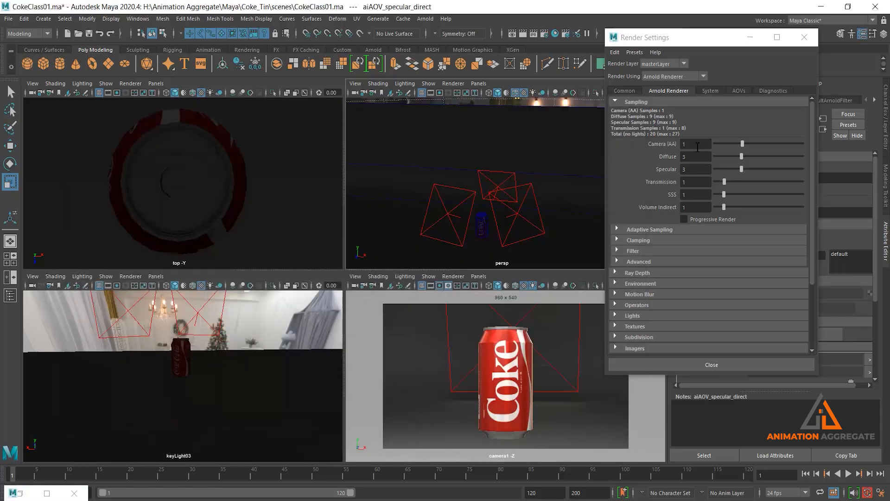
Step: Set the Camera (AA) samples to 4 and render the can's Beauty pass again
{"action": "left_click", "coordinate": [617, 135]}
{"action": "type", "text": "4"}
{"action": "key", "text": "Return"}
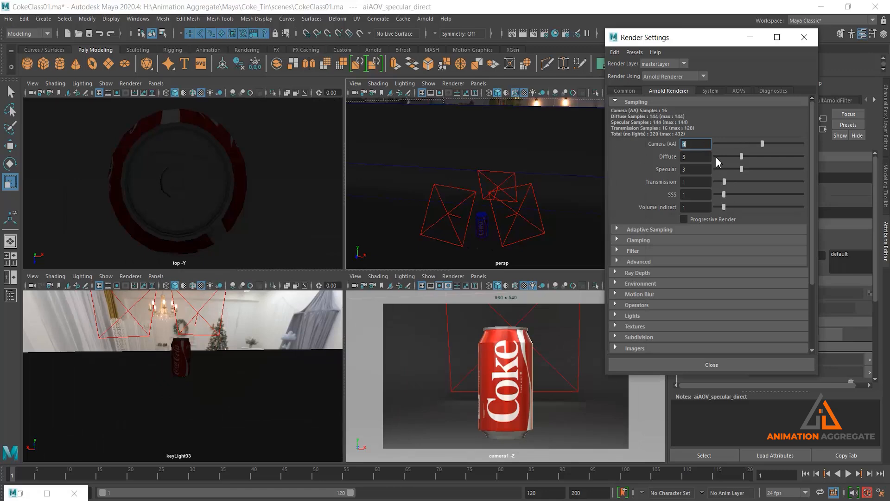
{"action": "left_click", "coordinate": [695, 142]}
{"action": "left_click", "coordinate": [695, 158]}
{"action": "left_click", "coordinate": [24, 492]}
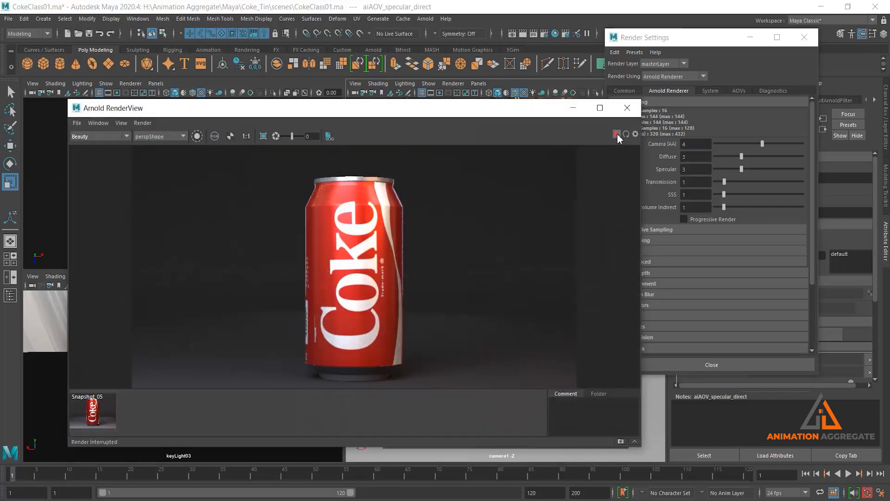
{"action": "left_click", "coordinate": [617, 135]}
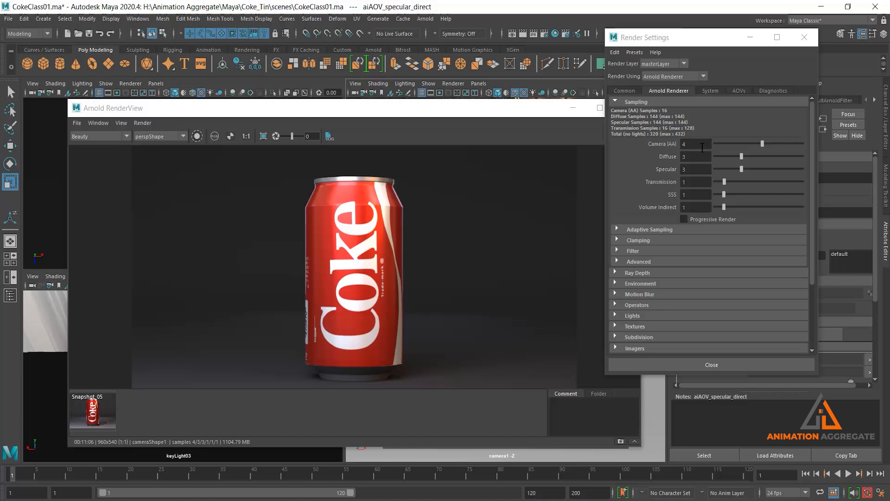
Step: Review the Camera (AA), Diffuse and Specular sample values in the sampling settings
{"action": "left_click", "coordinate": [702, 148]}
{"action": "double_click", "coordinate": [702, 147]}
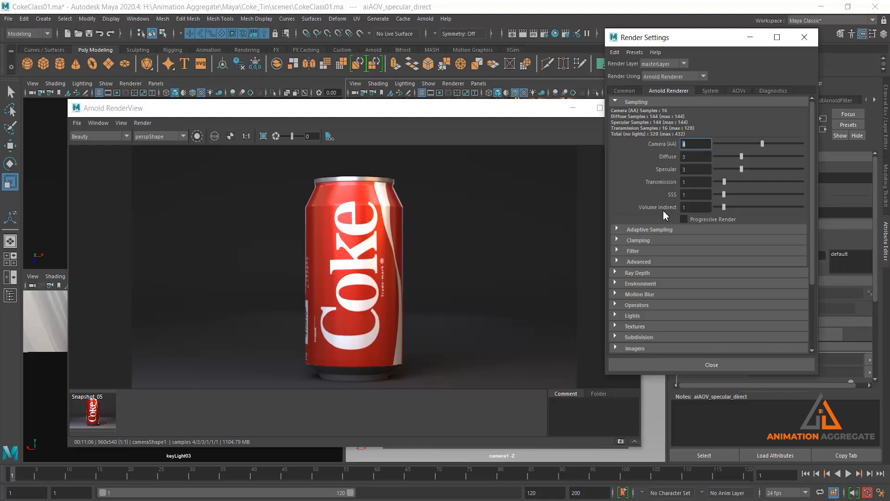
{"action": "left_click", "coordinate": [691, 147]}
{"action": "double_click", "coordinate": [695, 146]}
{"action": "left_click", "coordinate": [696, 157]}
{"action": "left_click", "coordinate": [705, 143]}
{"action": "left_click", "coordinate": [703, 156]}
{"action": "left_click", "coordinate": [702, 169]}
Step: Clear the render windows out of the way, select the keyLight01 area light, and open its Samples value for editing
{"action": "left_click_drag", "start_coordinate": [661, 40], "coordinate": [414, 148]}
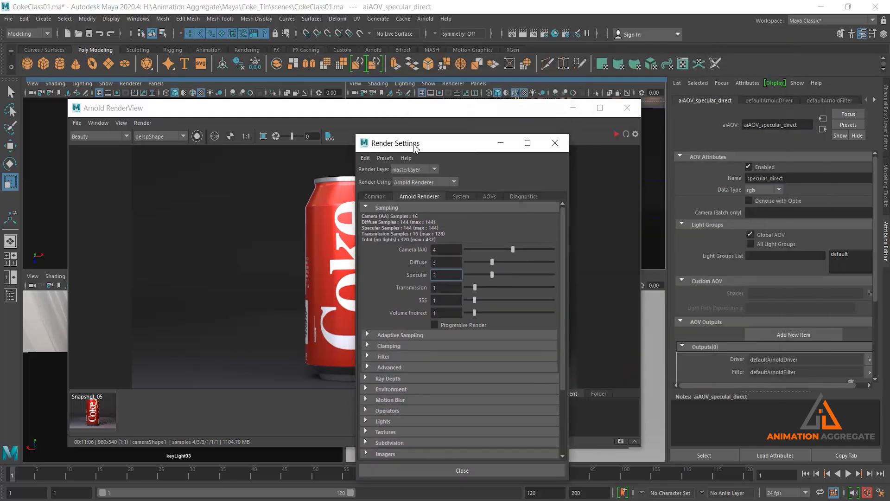
{"action": "left_click", "coordinate": [573, 107]}
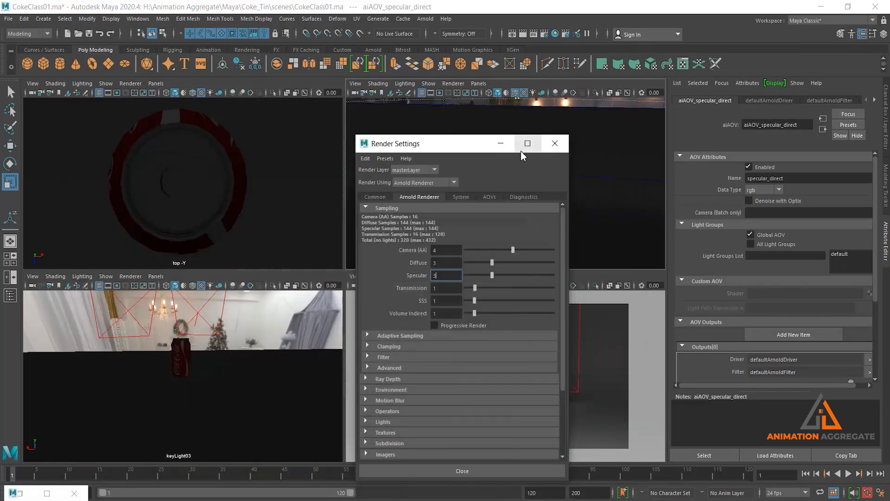
{"action": "left_click", "coordinate": [213, 333]}
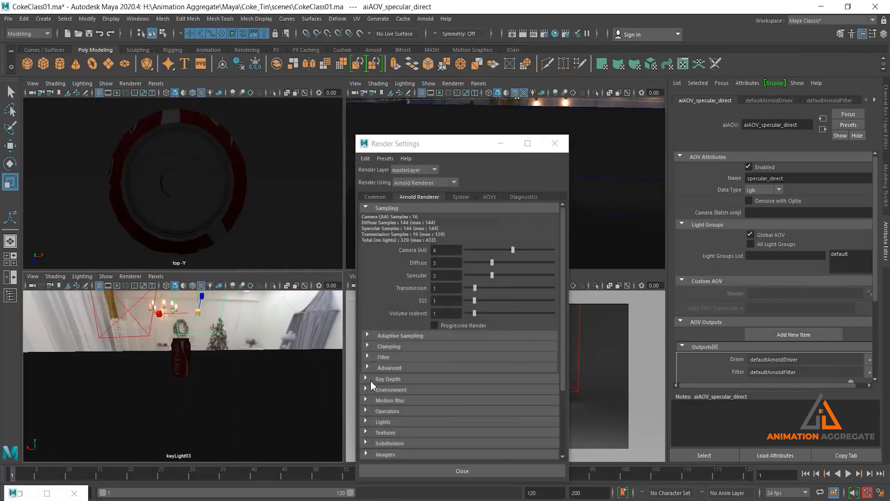
{"action": "double_click", "coordinate": [767, 340]}
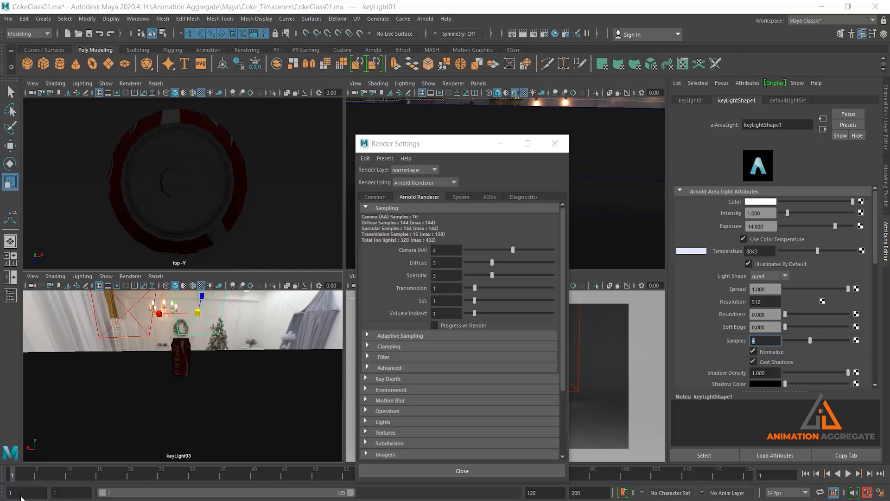
Step: Bring back the finished render and inspect the can's diffuse_direct and diffuse_indirect passes, moving the render window off the sampling settings
{"action": "left_click", "coordinate": [20, 495]}
{"action": "left_click", "coordinate": [77, 123]}
{"action": "left_click", "coordinate": [78, 124]}
{"action": "left_click", "coordinate": [85, 137]}
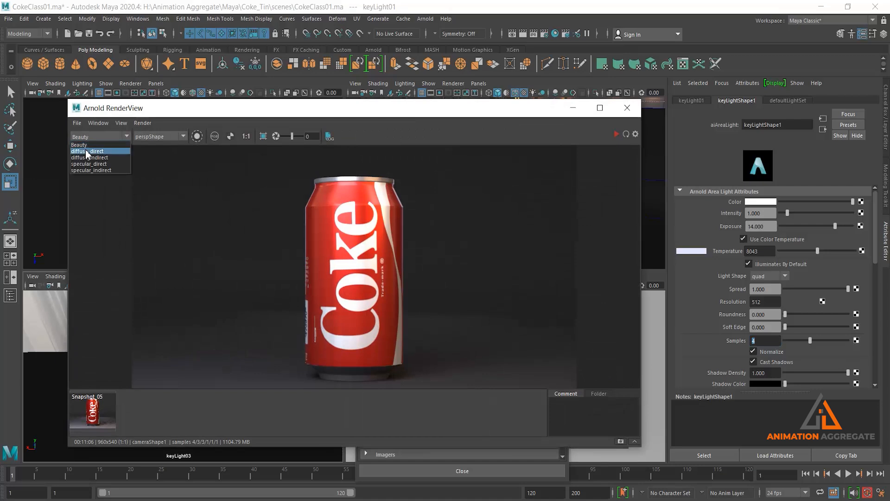
{"action": "left_click", "coordinate": [87, 151]}
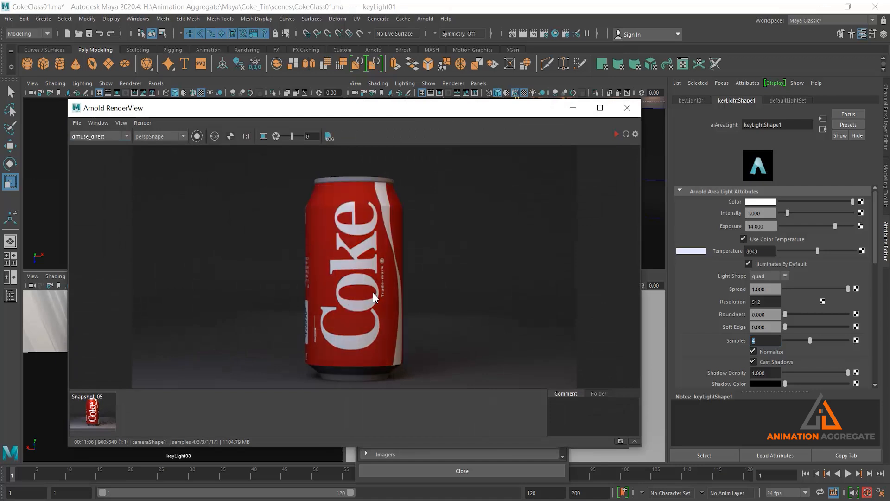
{"action": "left_click", "coordinate": [101, 137]}
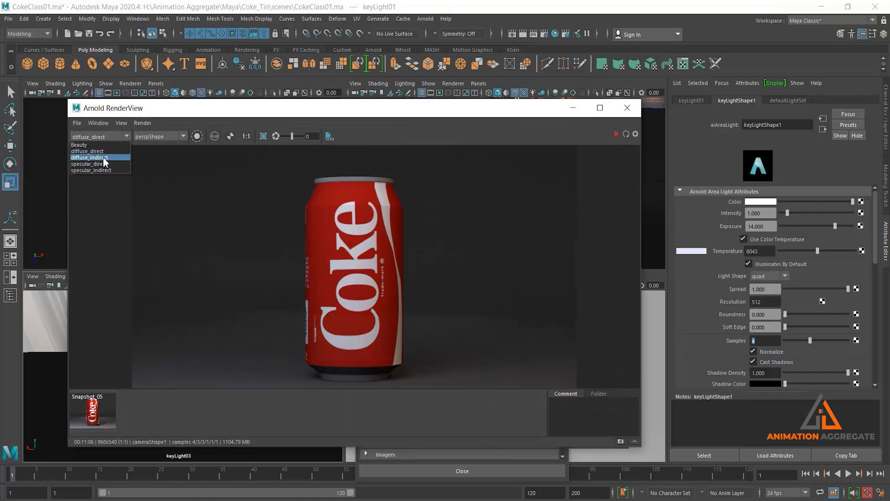
{"action": "left_click", "coordinate": [108, 158]}
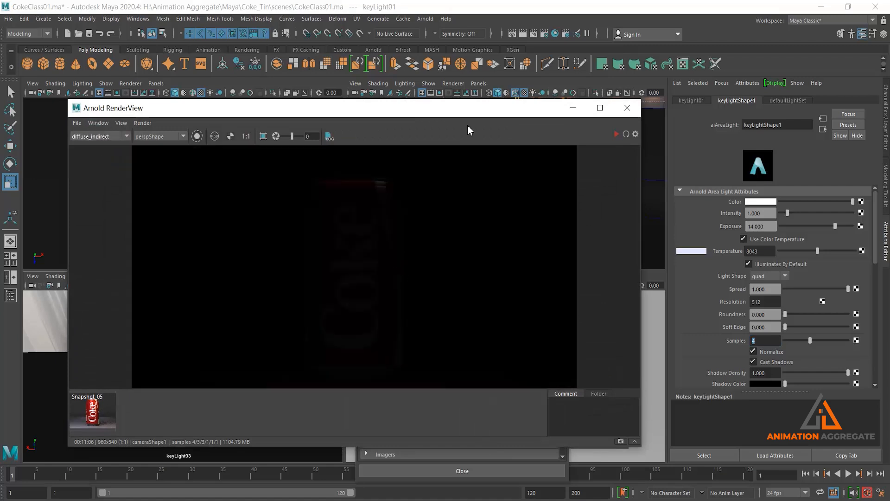
{"action": "left_click_drag", "start_coordinate": [468, 115], "coordinate": [515, 53]}
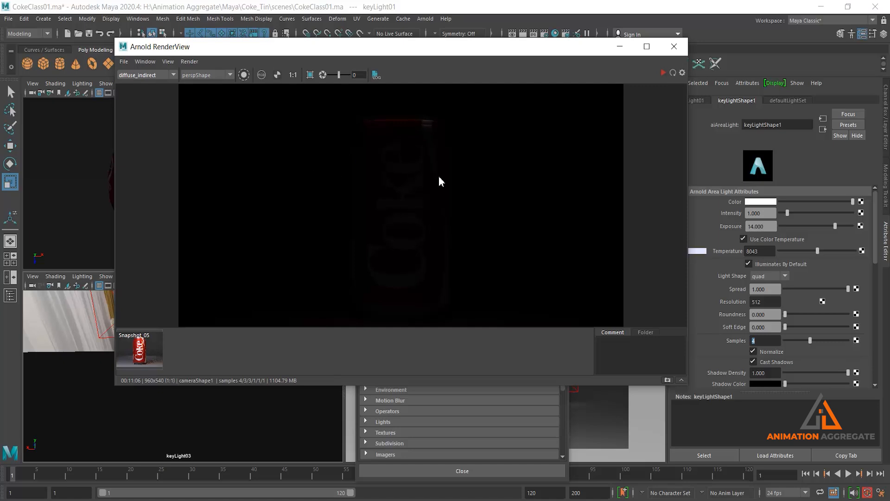
Step: Inspect the can's specular_direct and specular_indirect passes, and return the render display to the Beauty pass
{"action": "left_click", "coordinate": [146, 76]}
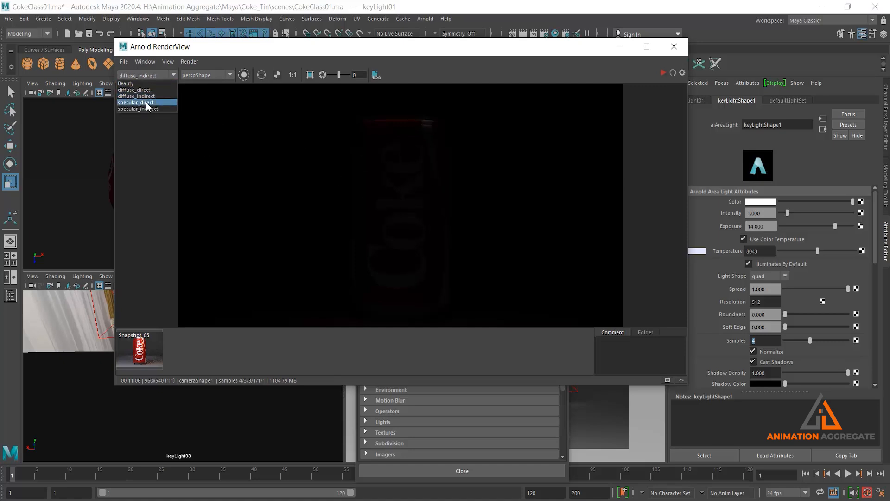
{"action": "left_click", "coordinate": [147, 102]}
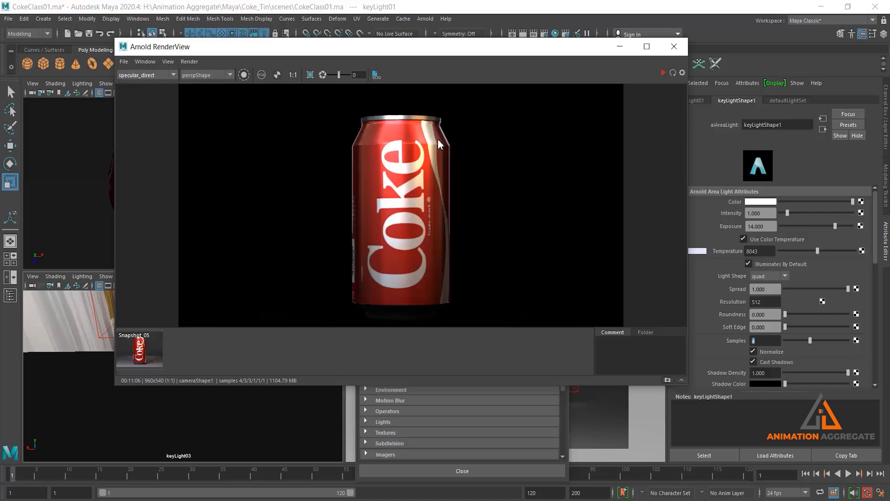
{"action": "left_click", "coordinate": [159, 76]}
{"action": "left_click", "coordinate": [154, 109]}
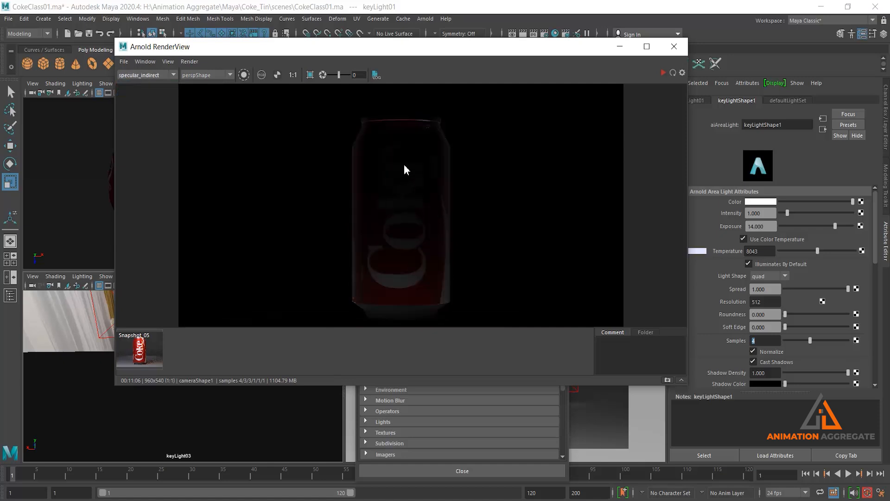
{"action": "left_click", "coordinate": [140, 77]}
{"action": "left_click", "coordinate": [141, 83]}
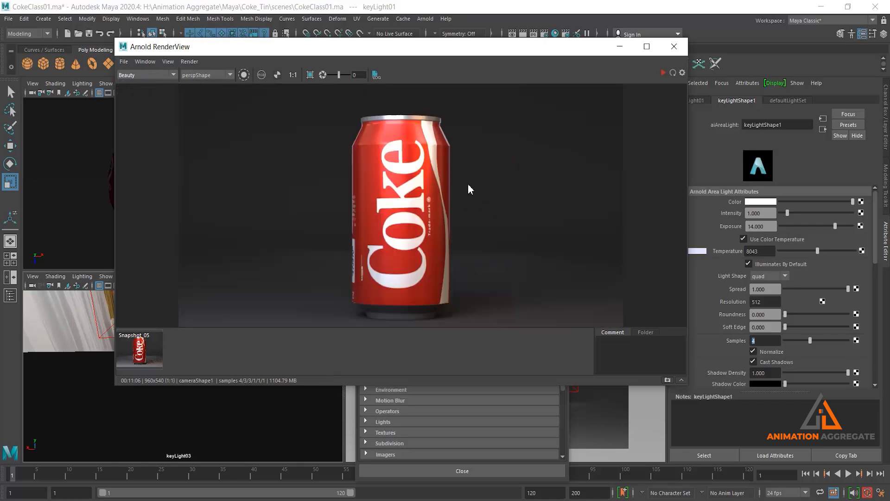